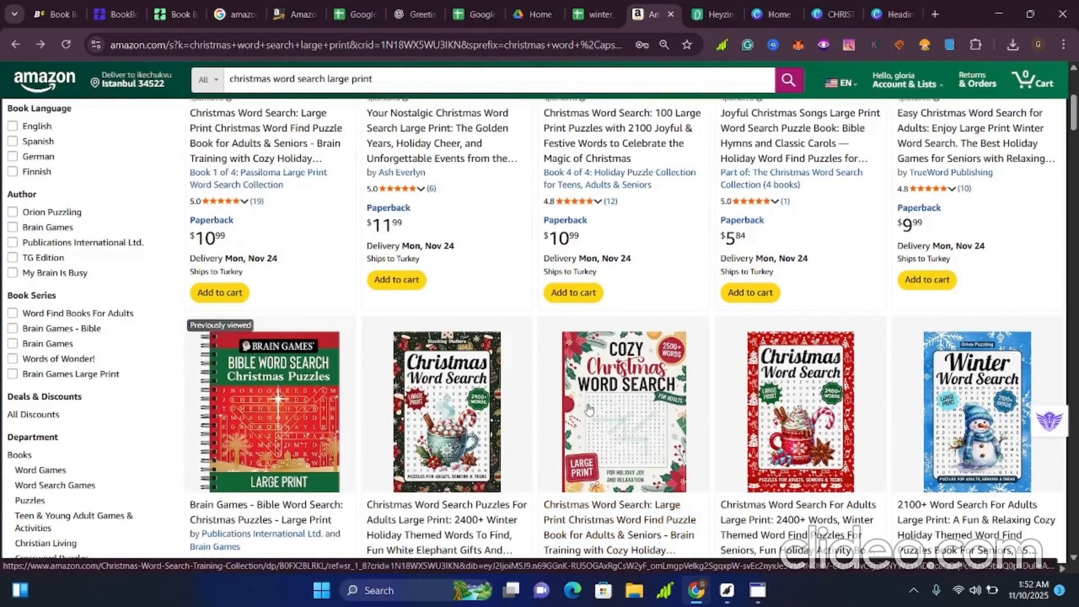
Step: Examine the covers, prices and ratings of the large print Christmas word search books in the Amazon results
scroll(587, 393, "up", 5)
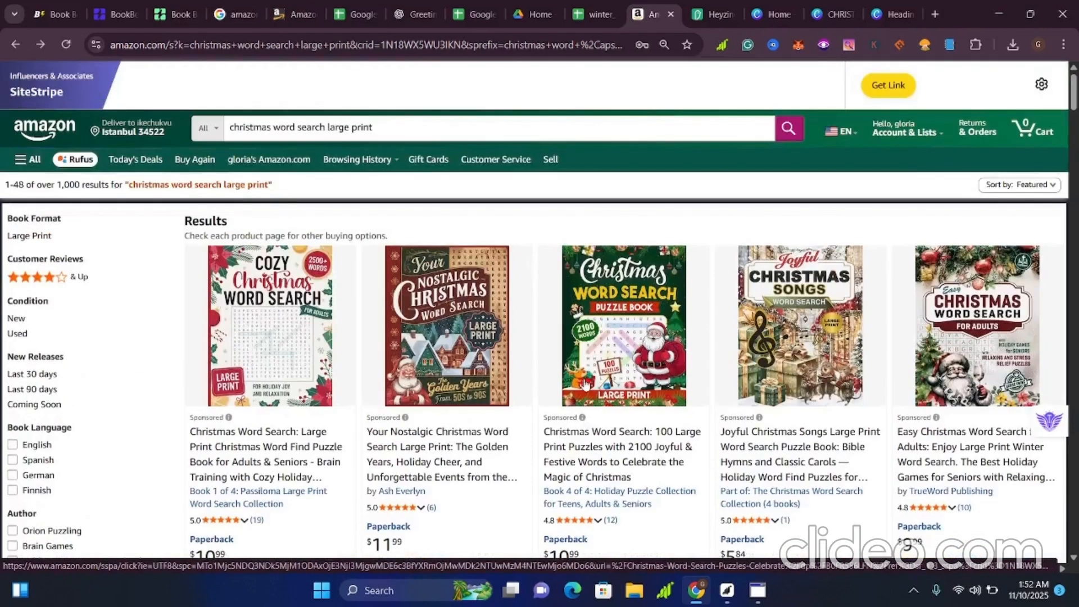
scroll(586, 384, "down", 1)
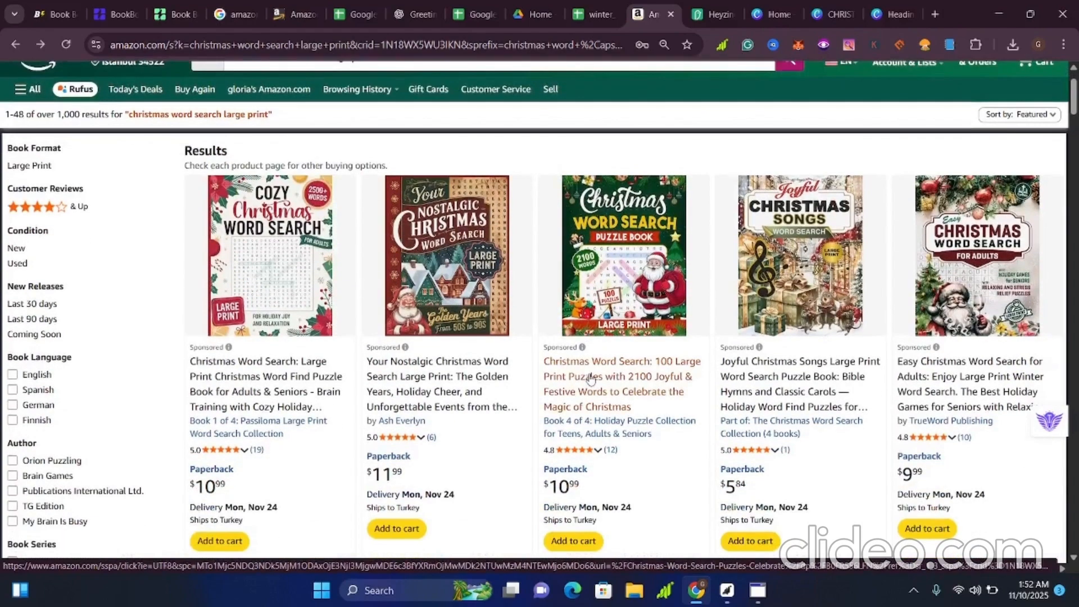
scroll(589, 379, "down", 7)
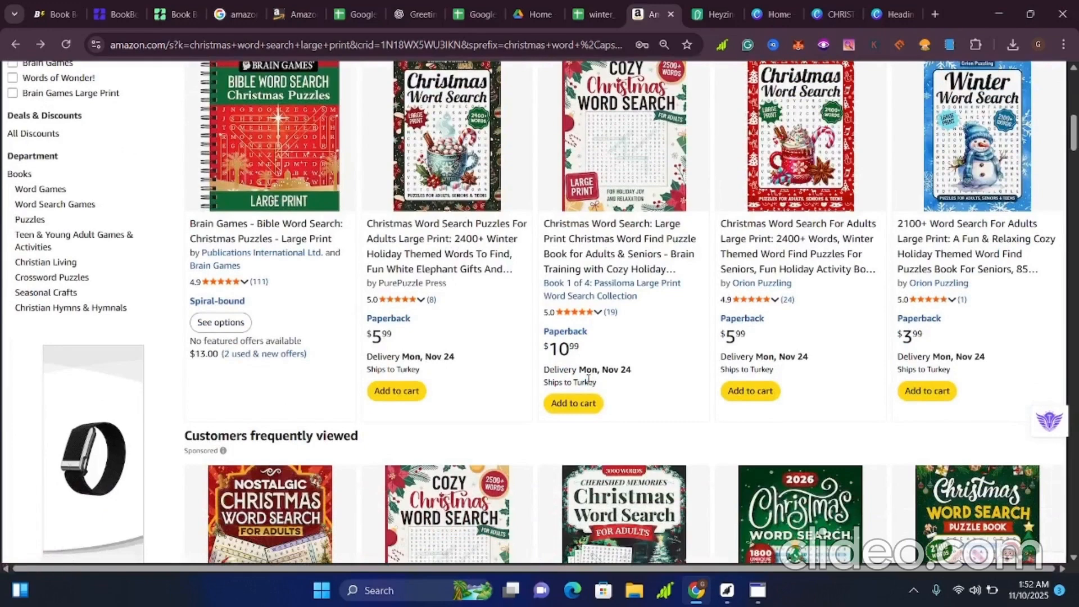
scroll(591, 382, "up", 5)
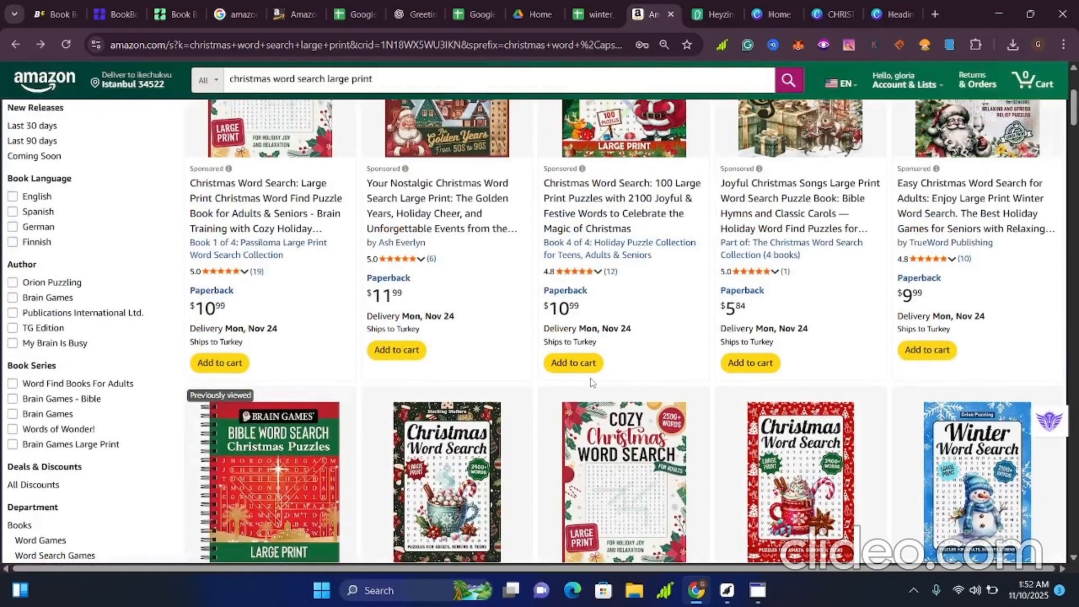
scroll(591, 383, "up", 4)
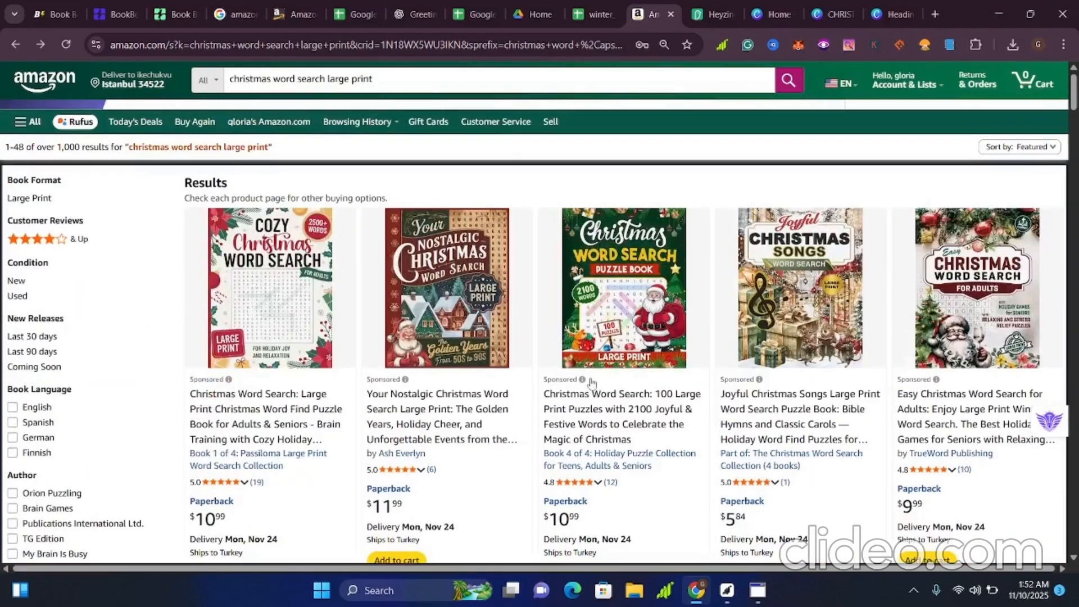
scroll(591, 382, "down", 2)
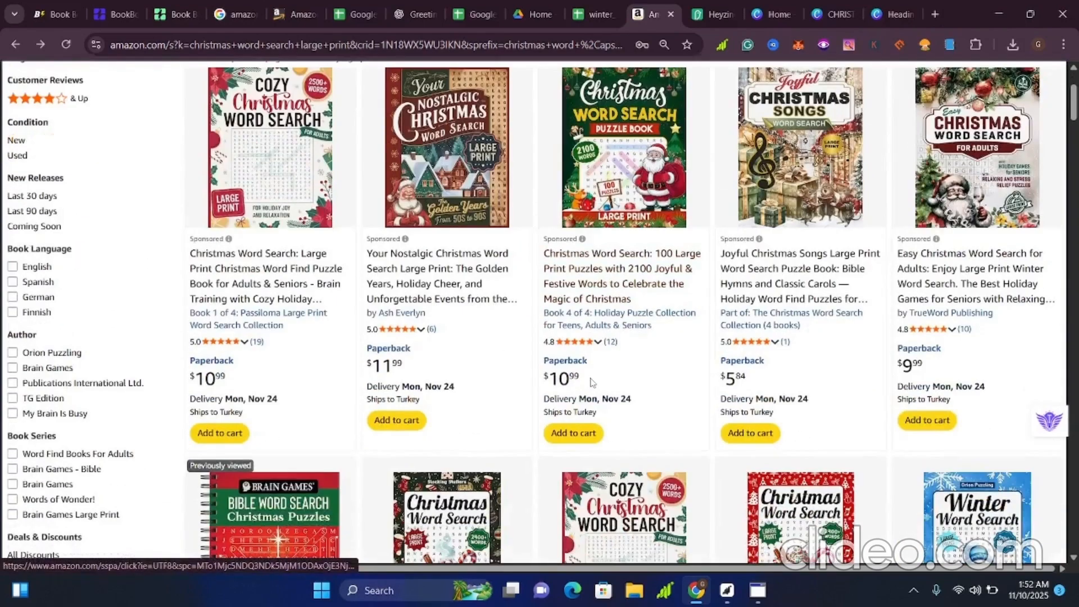
scroll(592, 382, "down", 1)
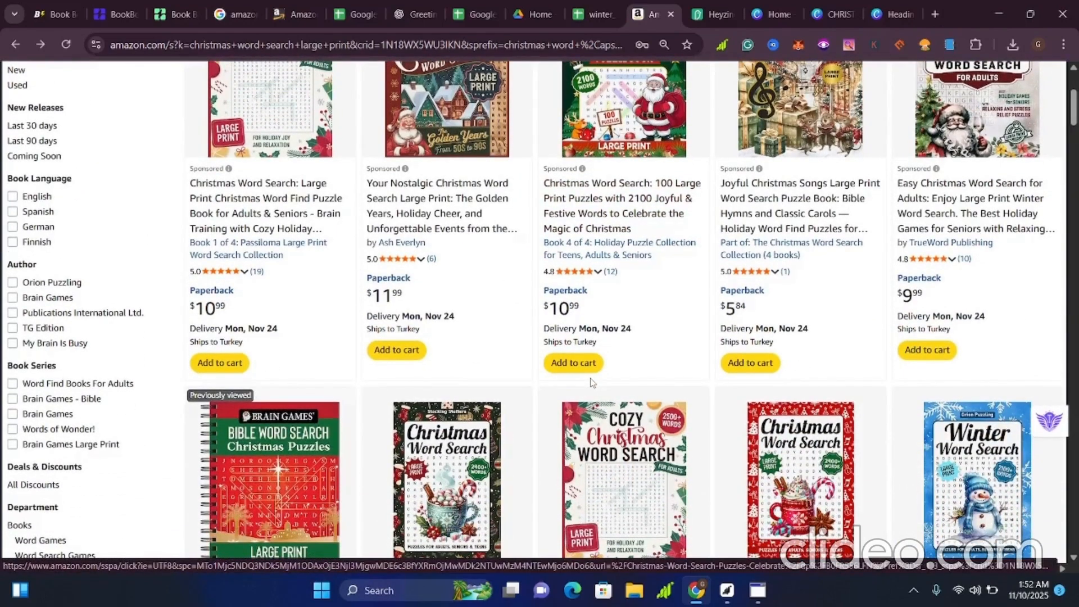
scroll(592, 383, "down", 3)
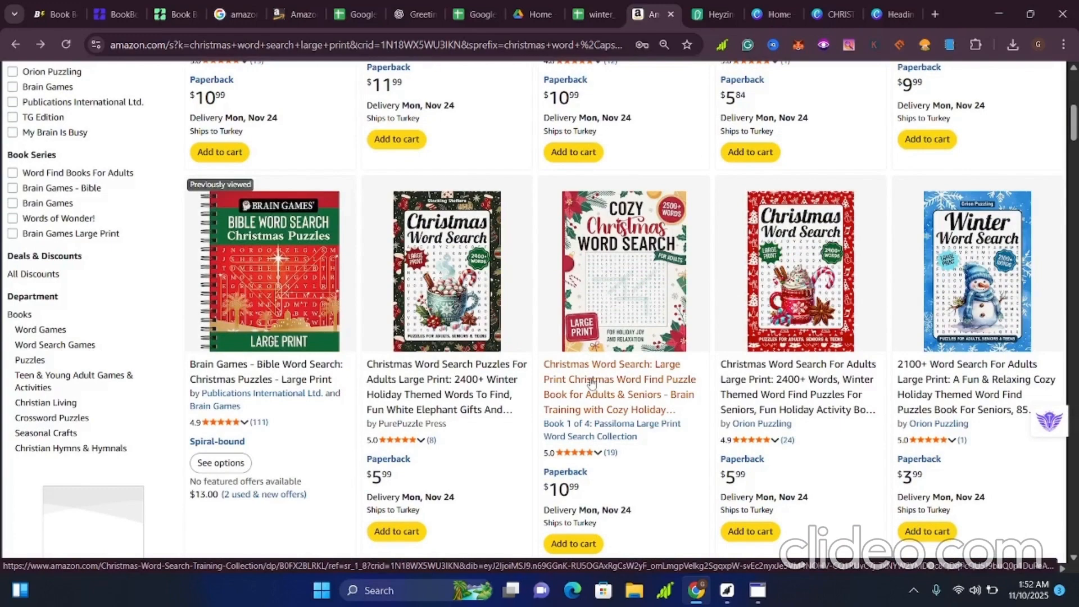
scroll(592, 383, "down", 1)
mouse_move(590, 383)
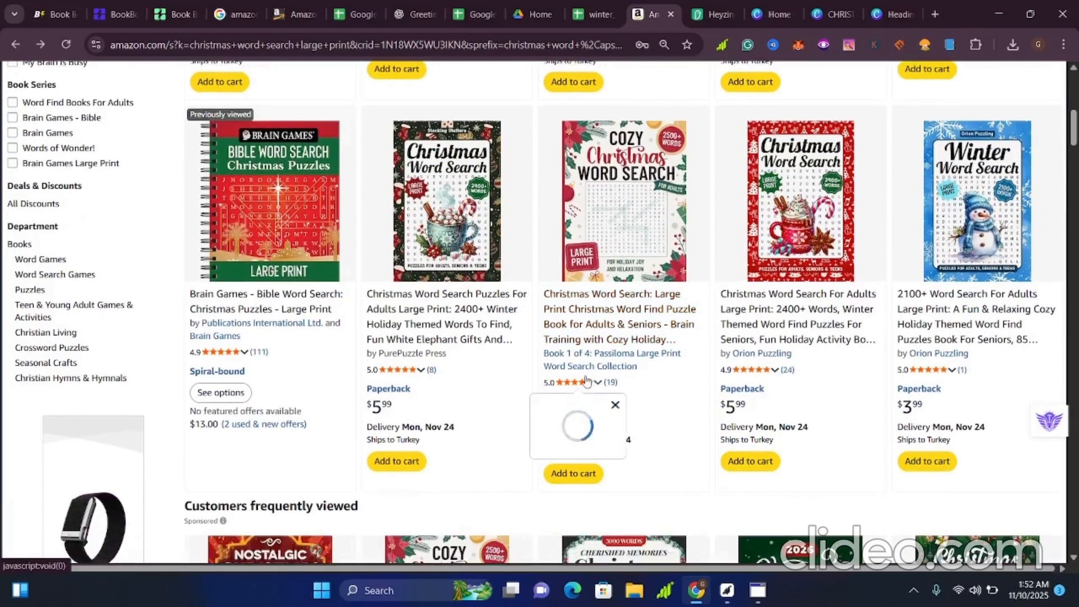
scroll(585, 380, "down", 3)
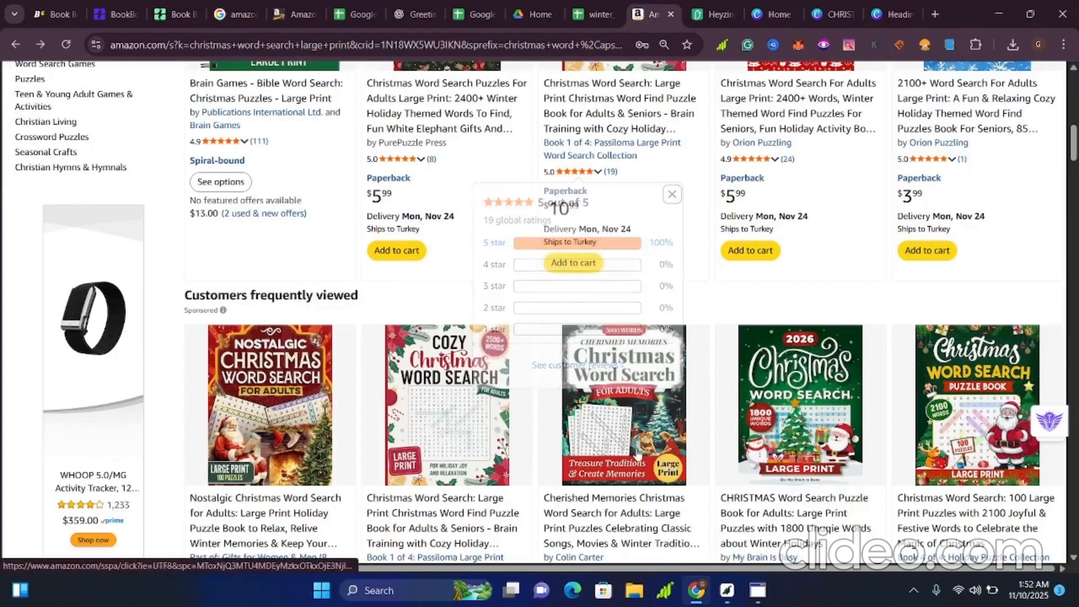
scroll(637, 450, "down", 3)
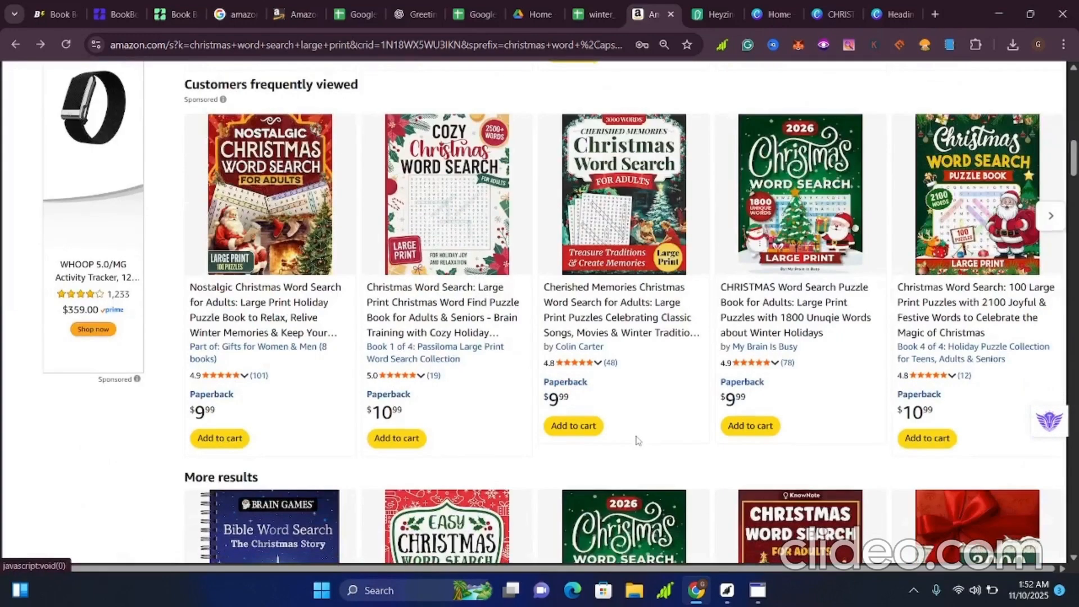
scroll(638, 439, "up", 9)
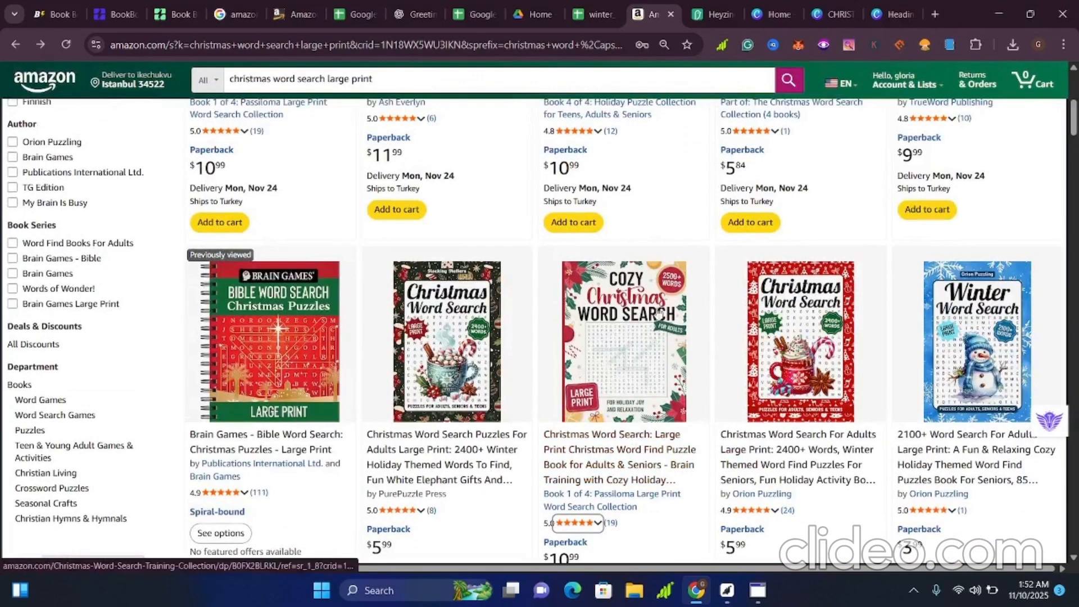
Step: Switch to the Heyzine flipbook and page through the winter word search book from its title page to Puzzle #31 and #32
left_click(713, 17)
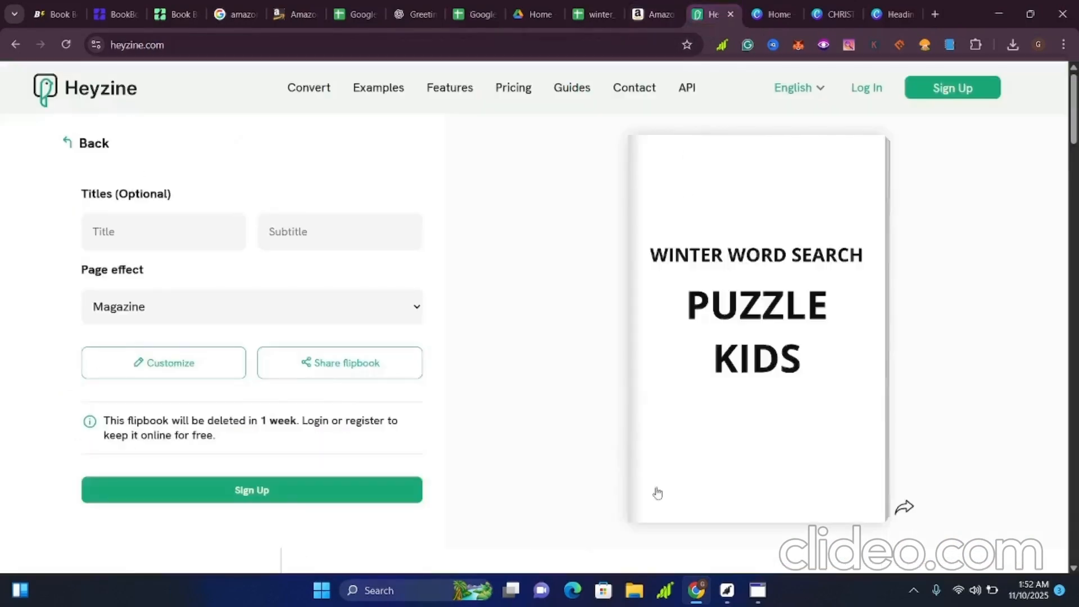
left_click(905, 511)
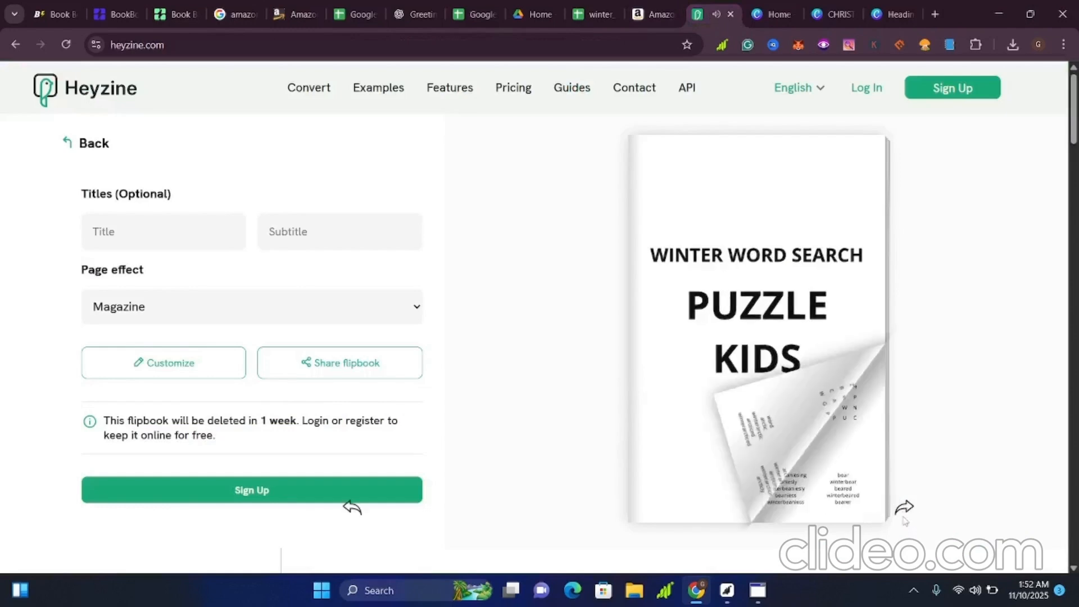
left_click(1036, 512)
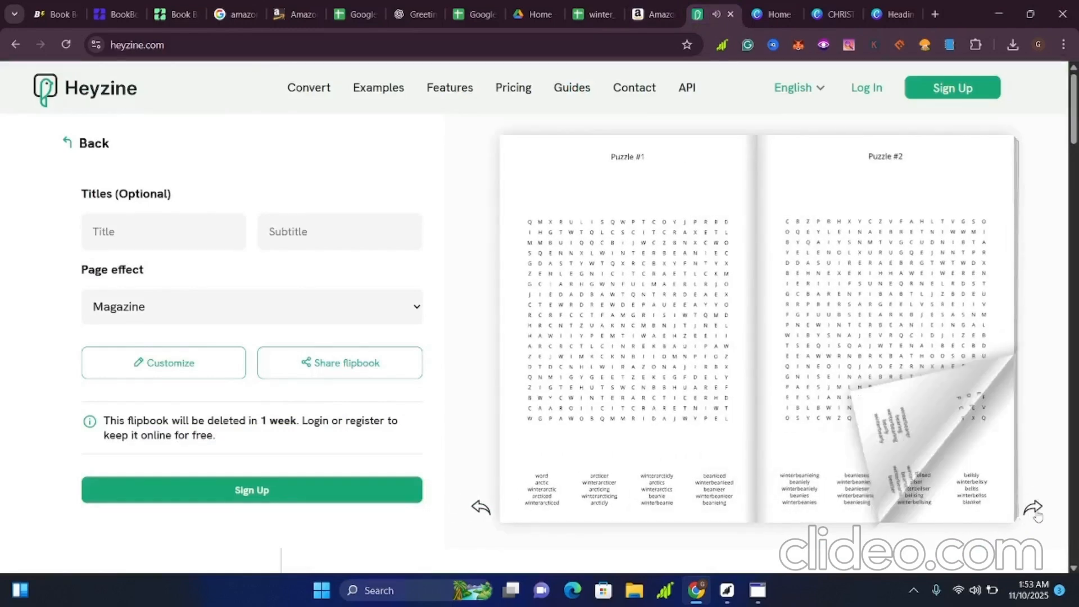
left_click(1039, 513)
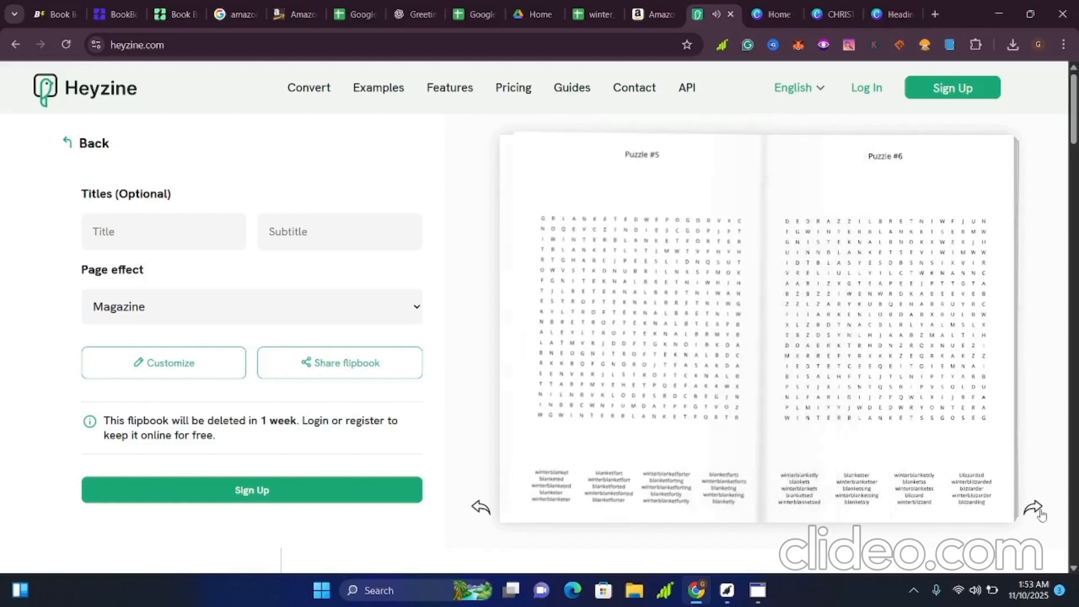
left_click(1041, 513)
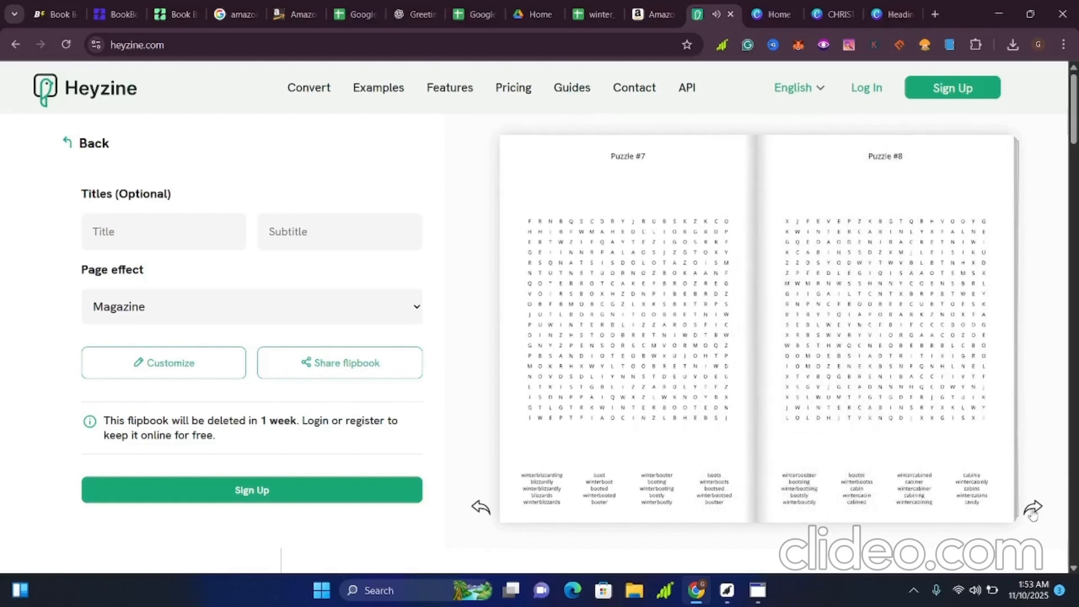
left_click(1037, 512)
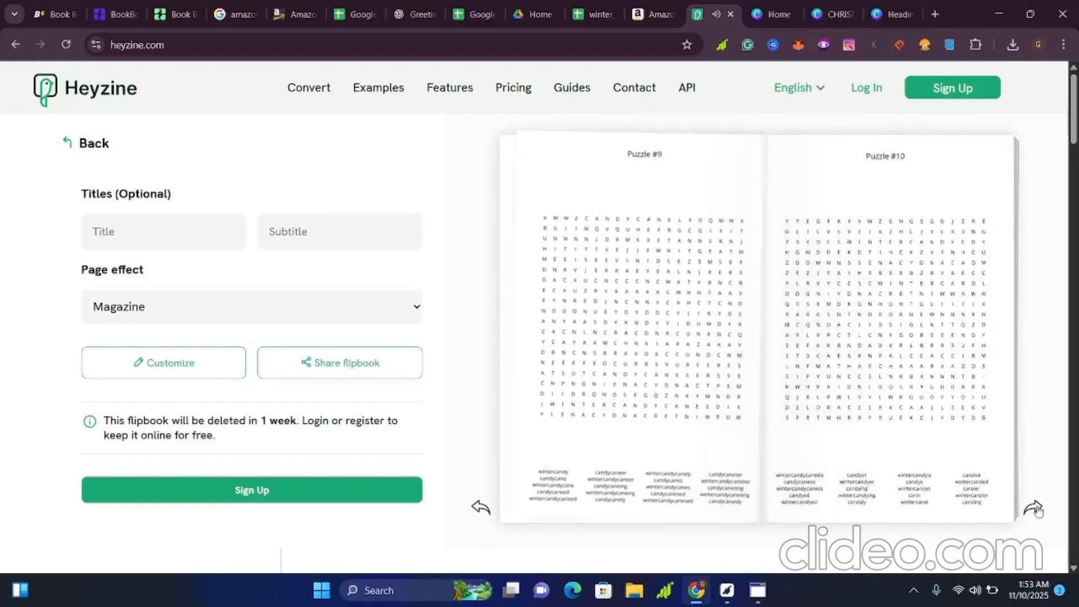
left_click(1038, 511)
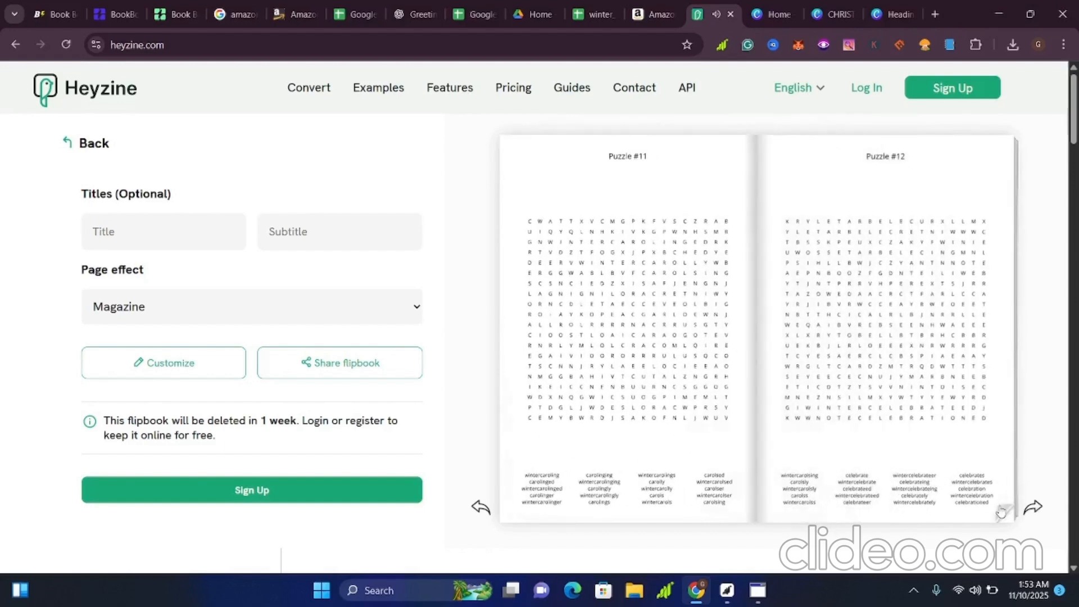
left_click(1033, 509)
left_click(1035, 508)
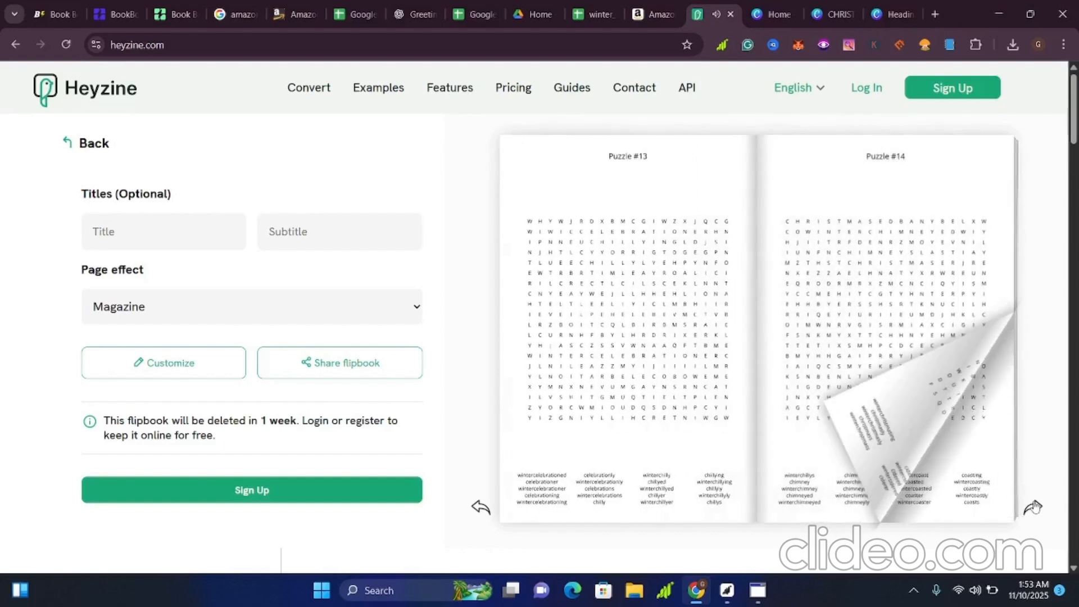
left_click(1033, 509)
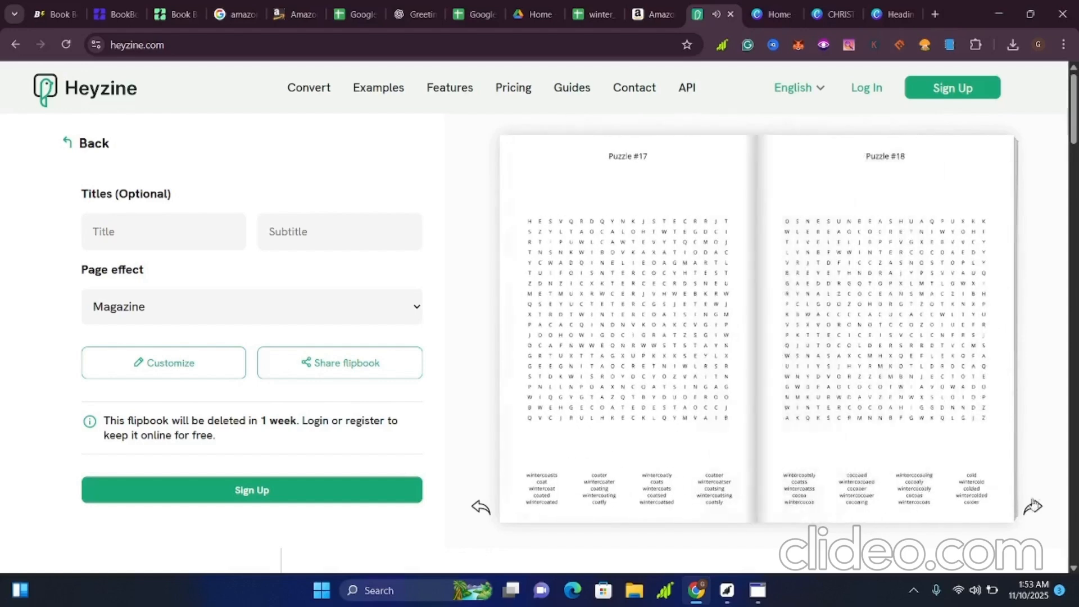
left_click(1036, 516)
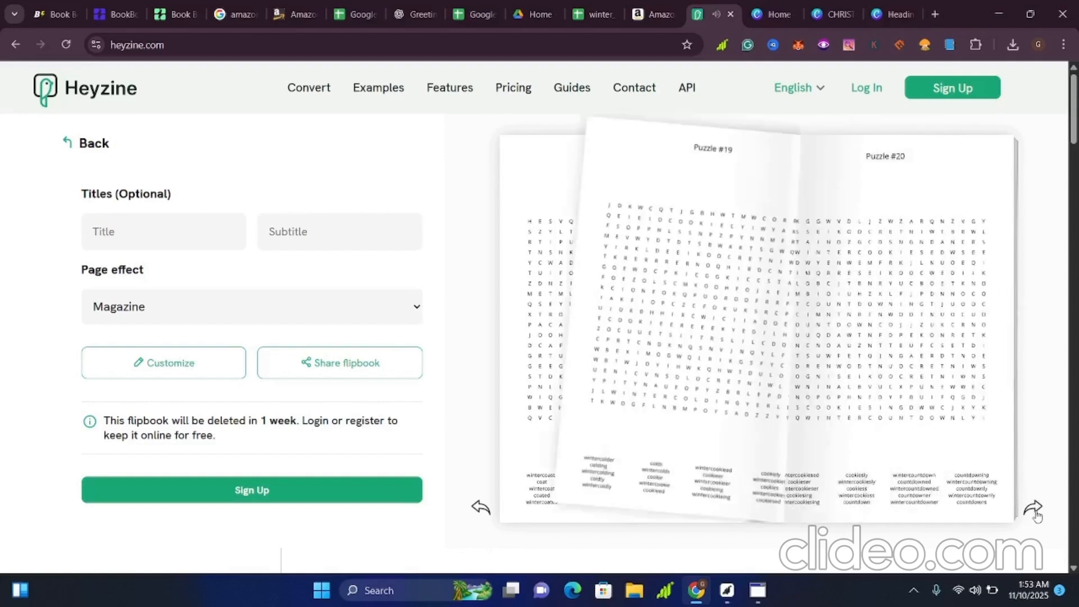
left_click(1037, 516)
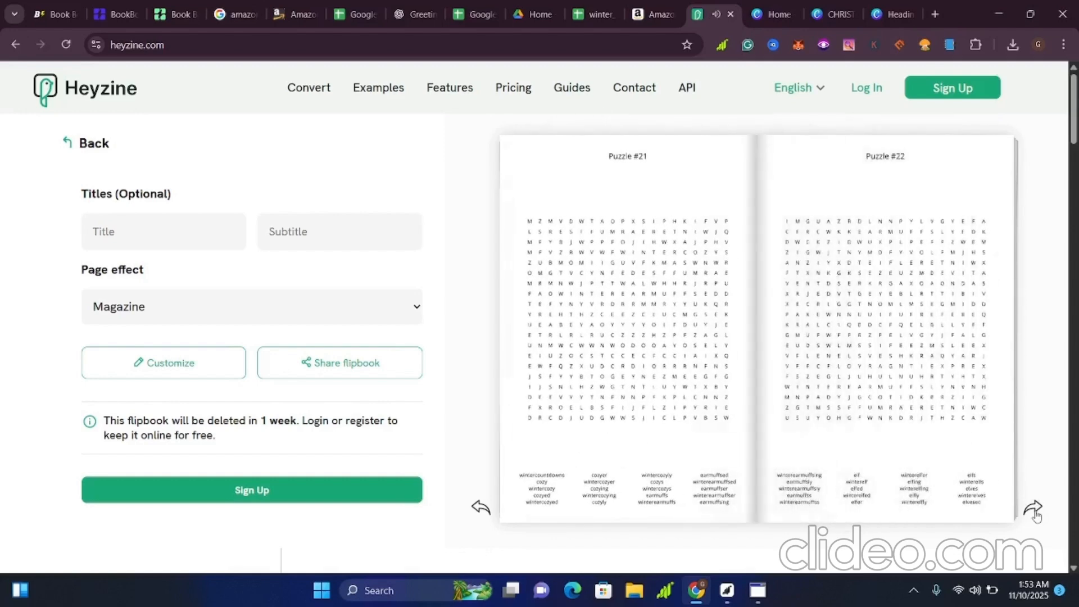
left_click(1039, 516)
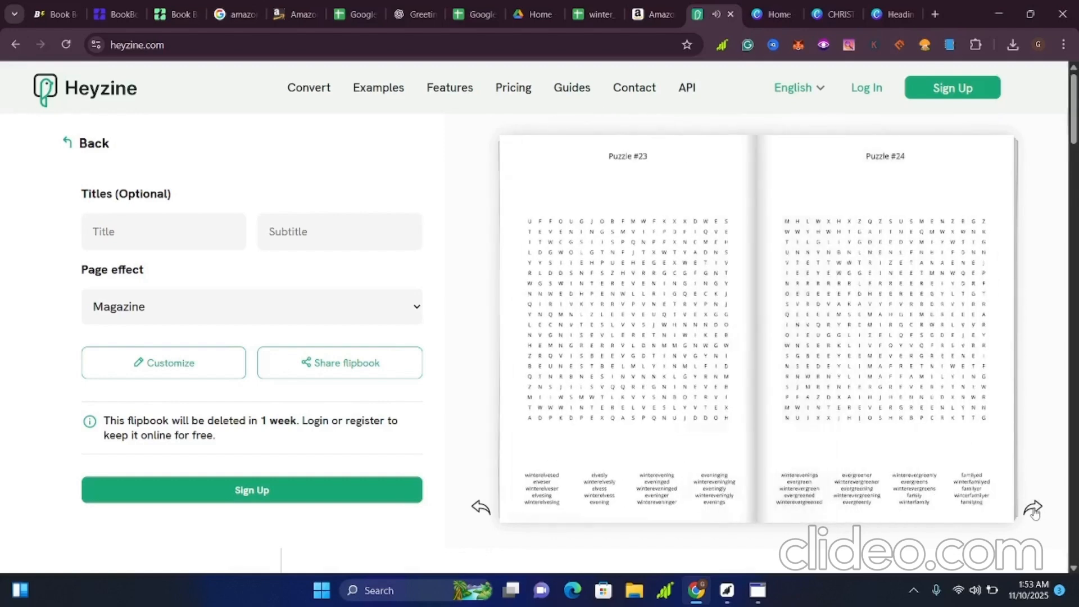
left_click(1036, 514)
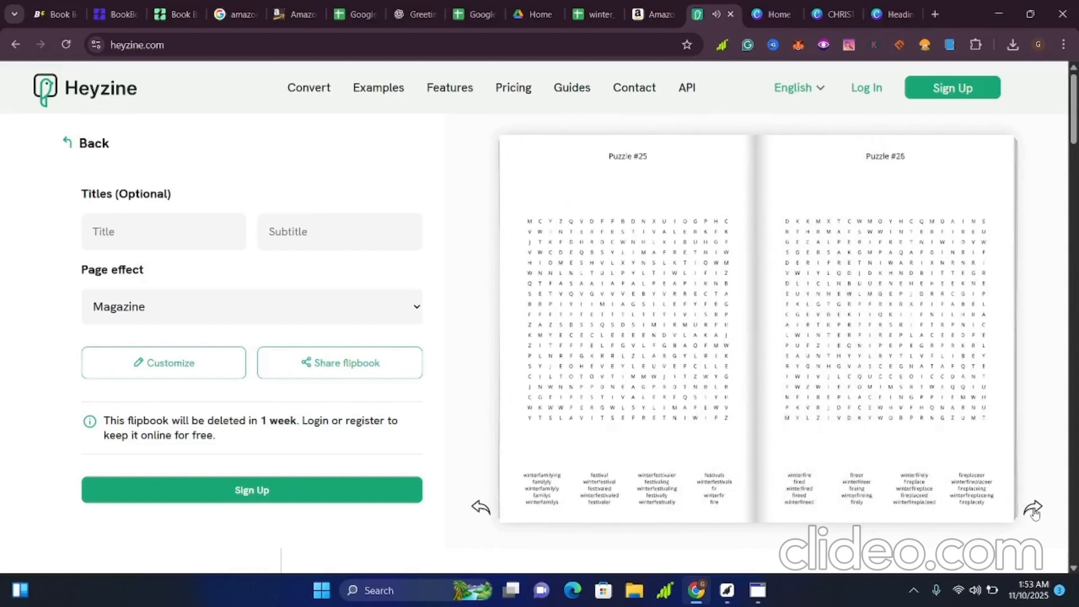
left_click(1036, 514)
left_click(1036, 514)
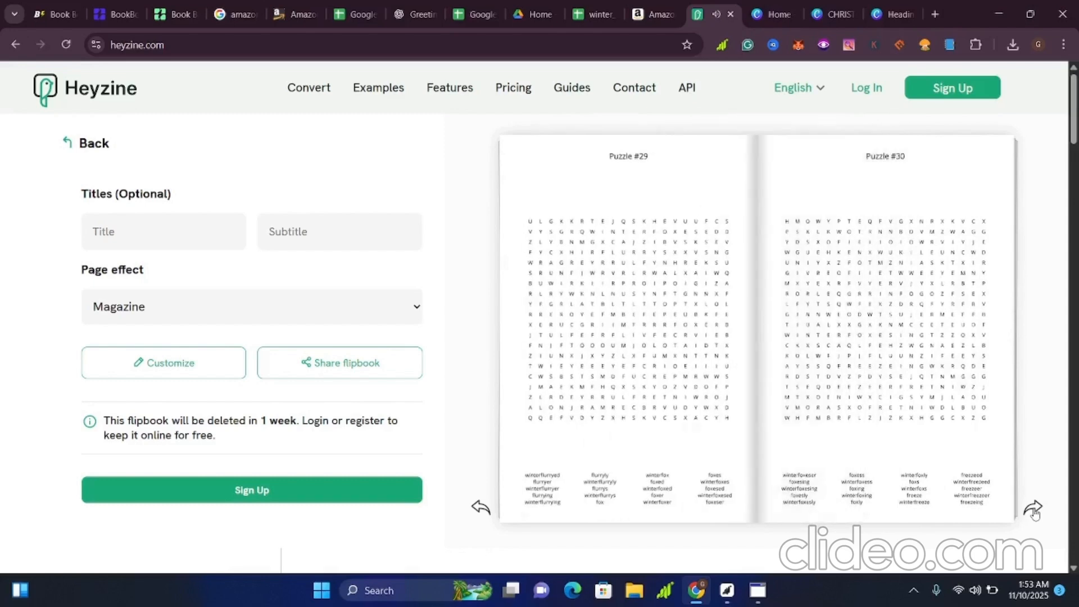
left_click(1036, 514)
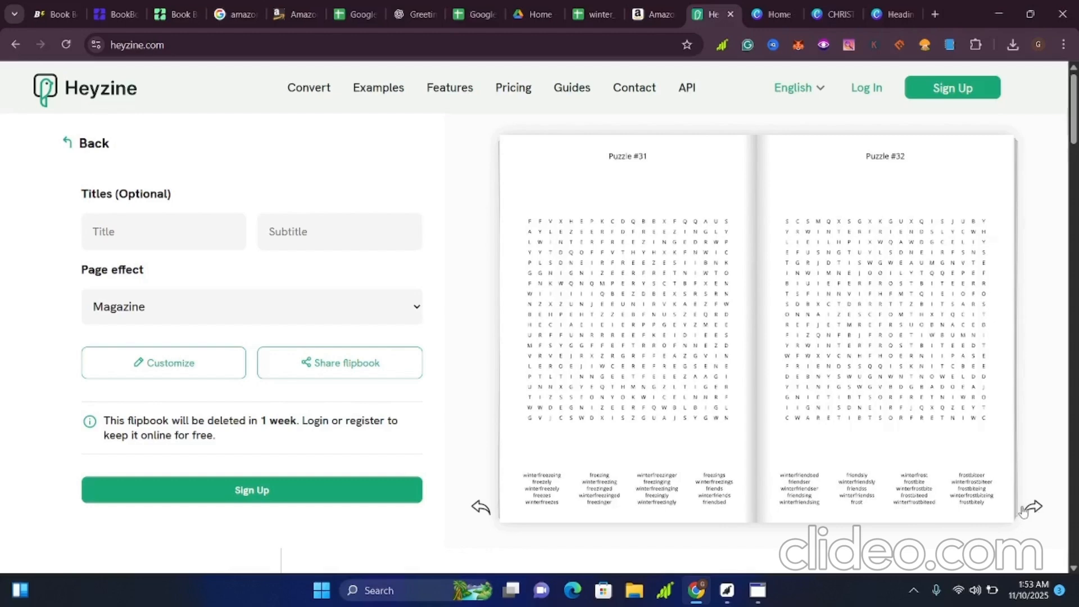
Step: Return to the Amazon results and compare further Christmas word search listings, including the frequently viewed books and more results
left_click(634, 17)
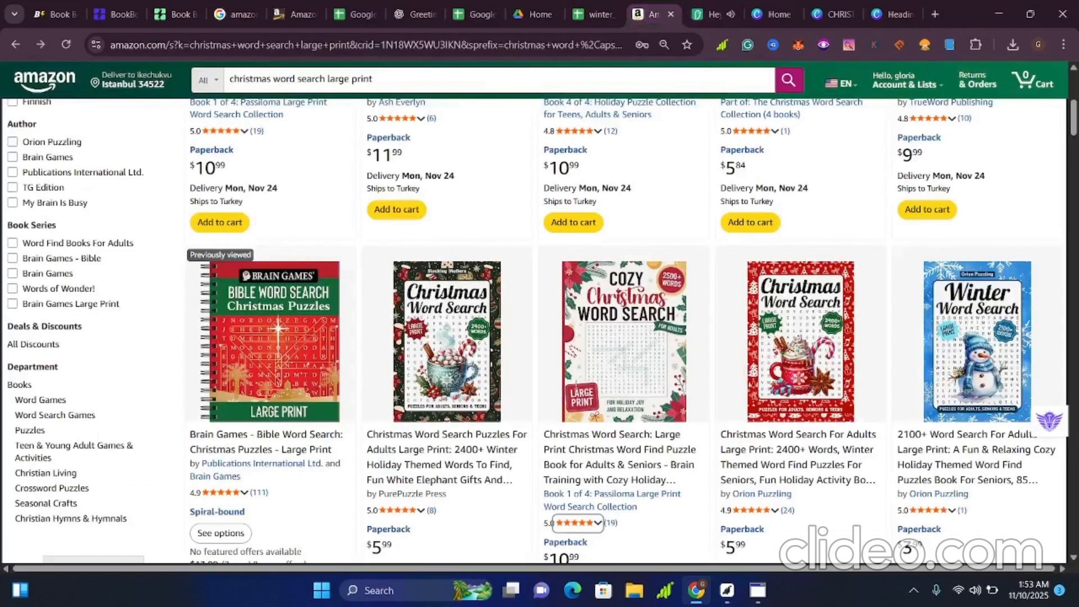
scroll(433, 368, "down", 1)
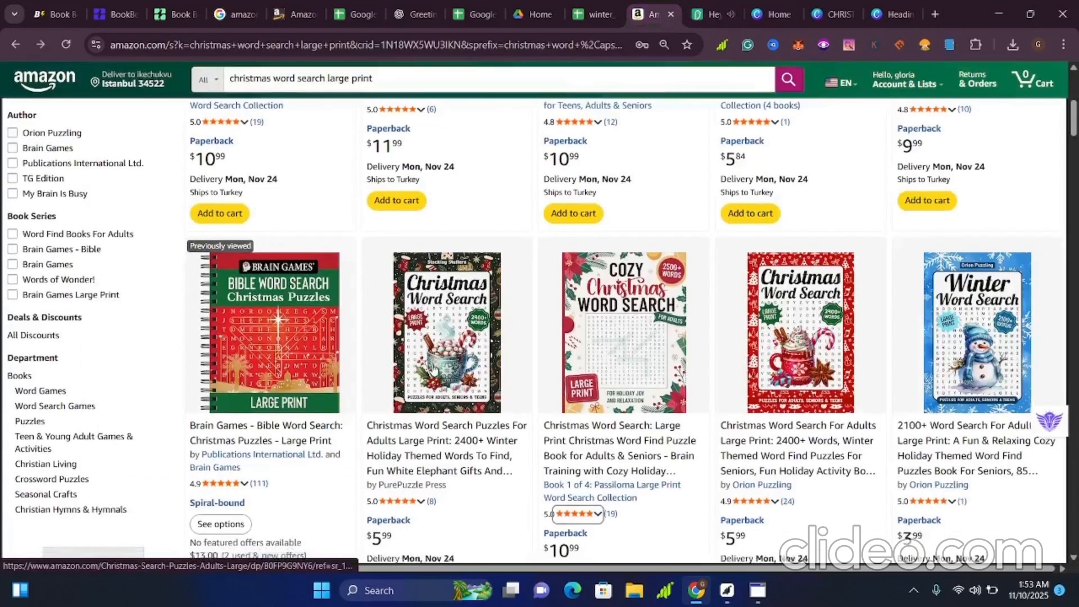
scroll(433, 368, "down", 1)
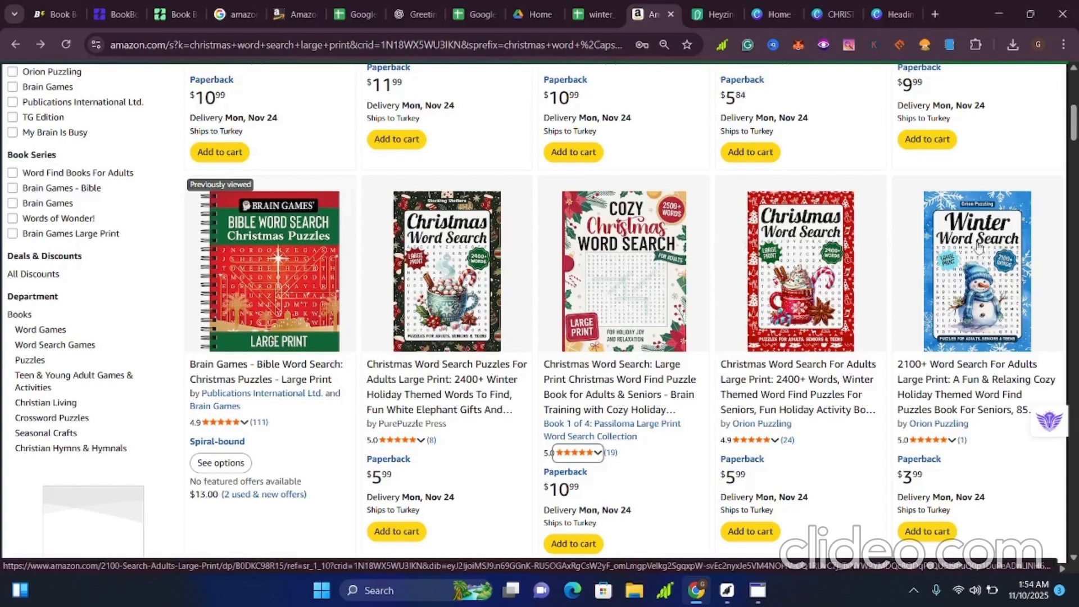
scroll(979, 246, "down", 8)
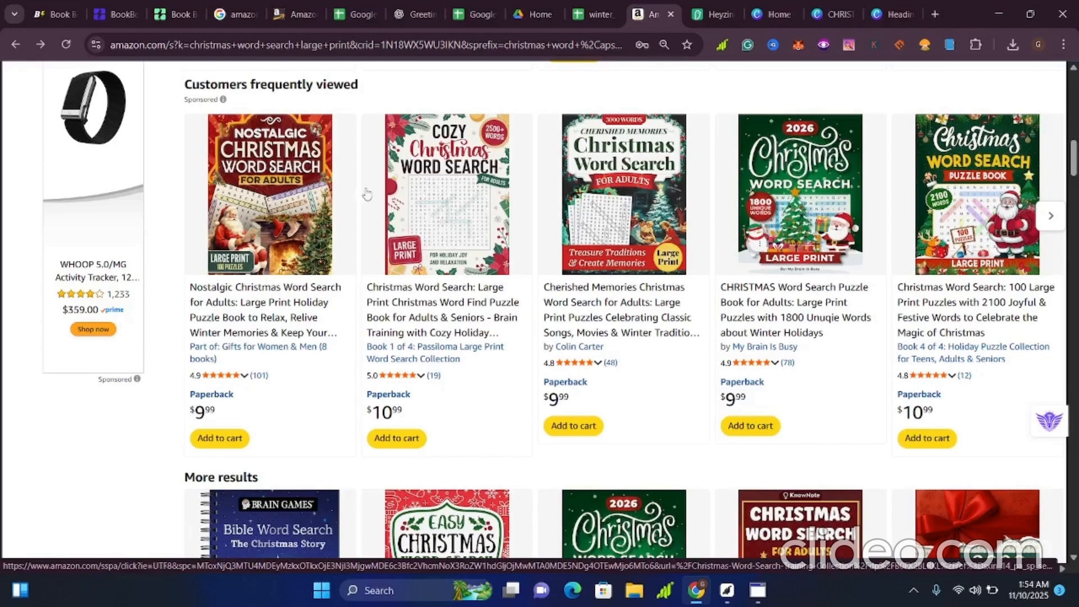
scroll(95, 171, "down", 5)
scroll(101, 176, "down", 7)
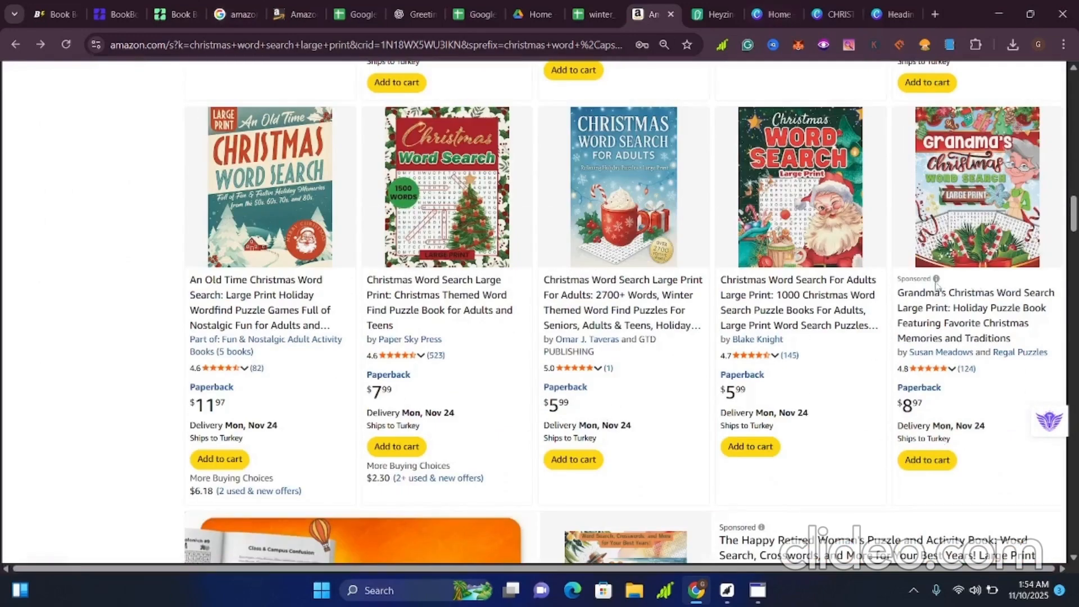
scroll(778, 395, "up", 12)
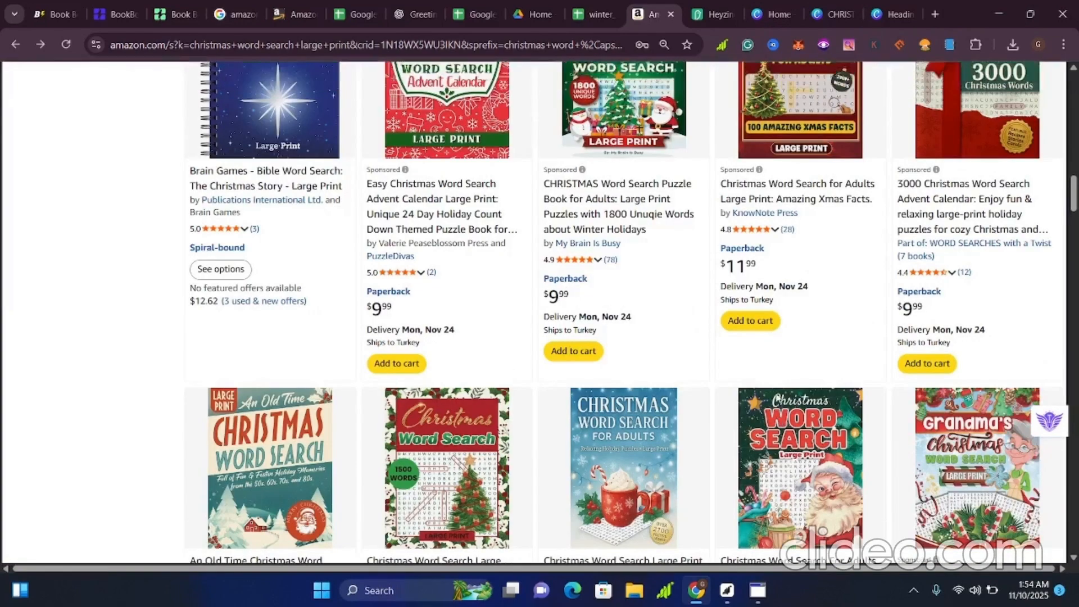
scroll(779, 398, "up", 2)
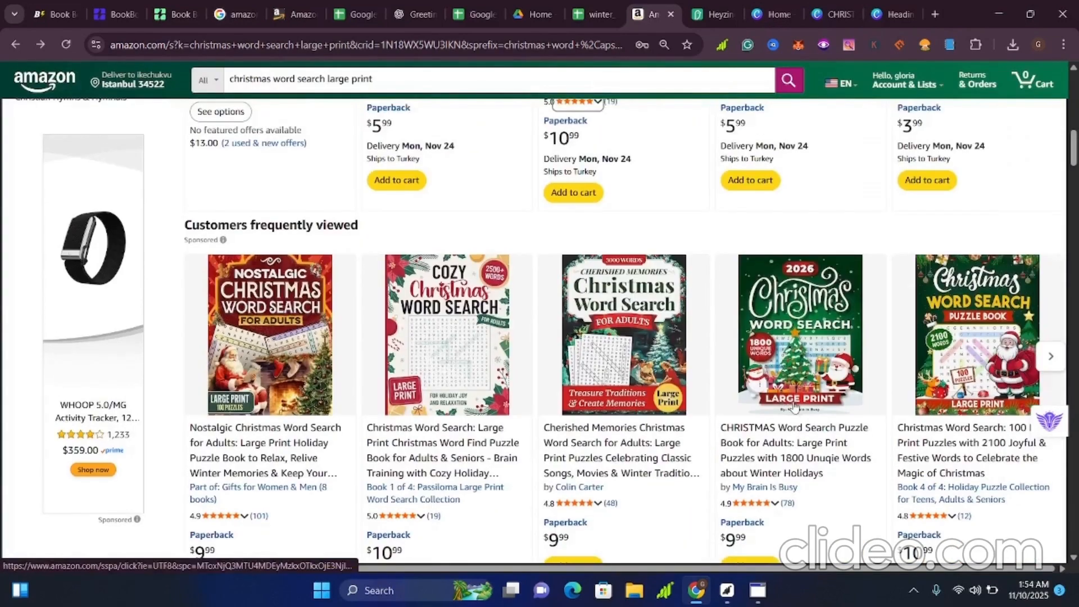
scroll(779, 398, "down", 8)
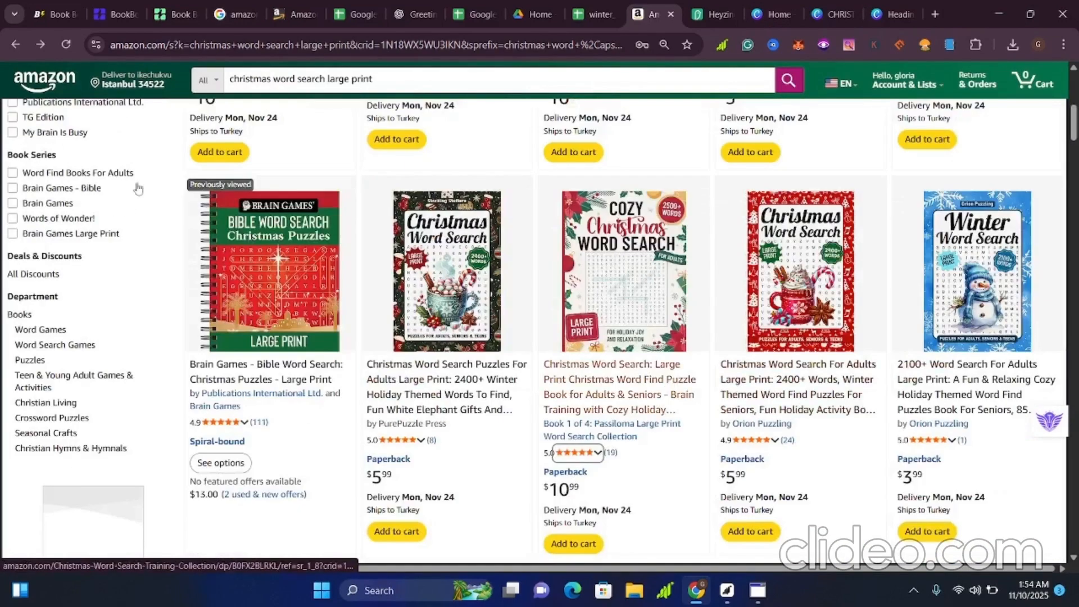
Step: Switch to Book Bolt's product search and examine the bestselling books' prices, BSR, reviews and related keywords
left_click(45, 7)
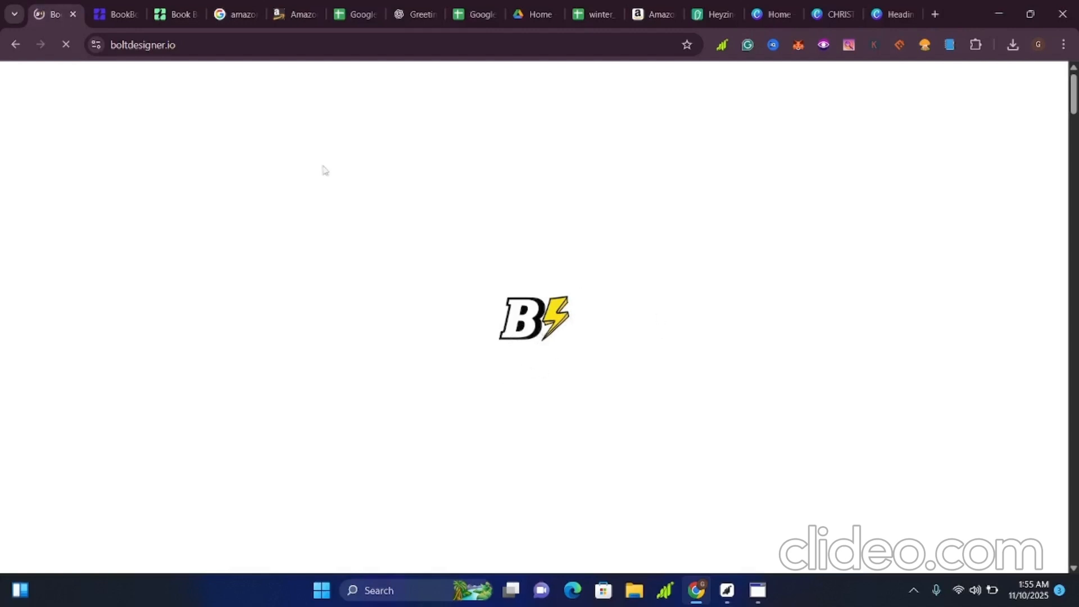
left_click(121, 12)
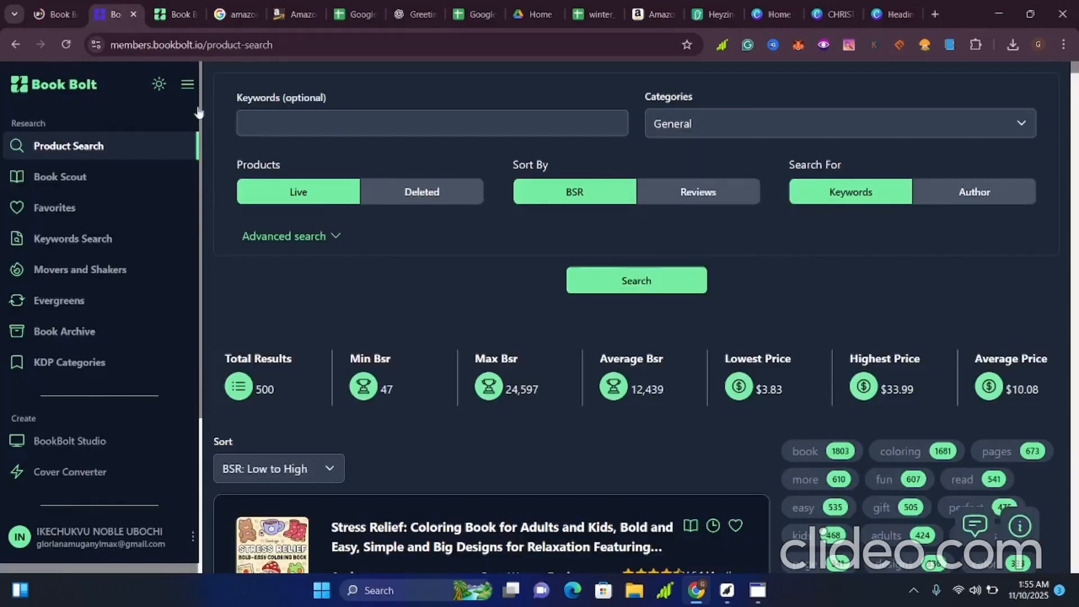
scroll(482, 270, "down", 1)
scroll(483, 269, "down", 6)
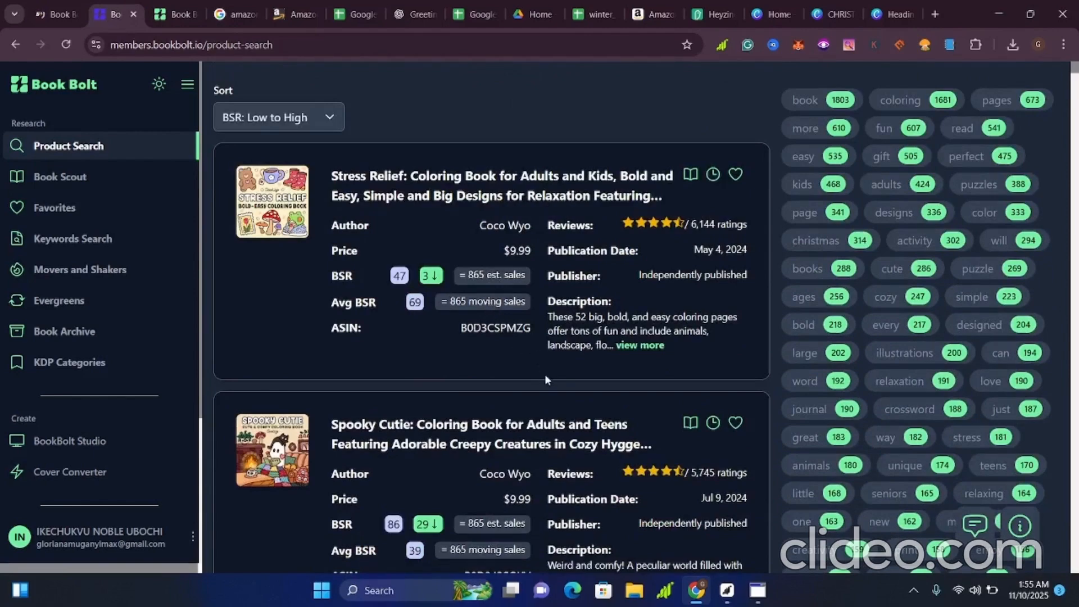
scroll(434, 289, "up", 4)
scroll(434, 289, "down", 7)
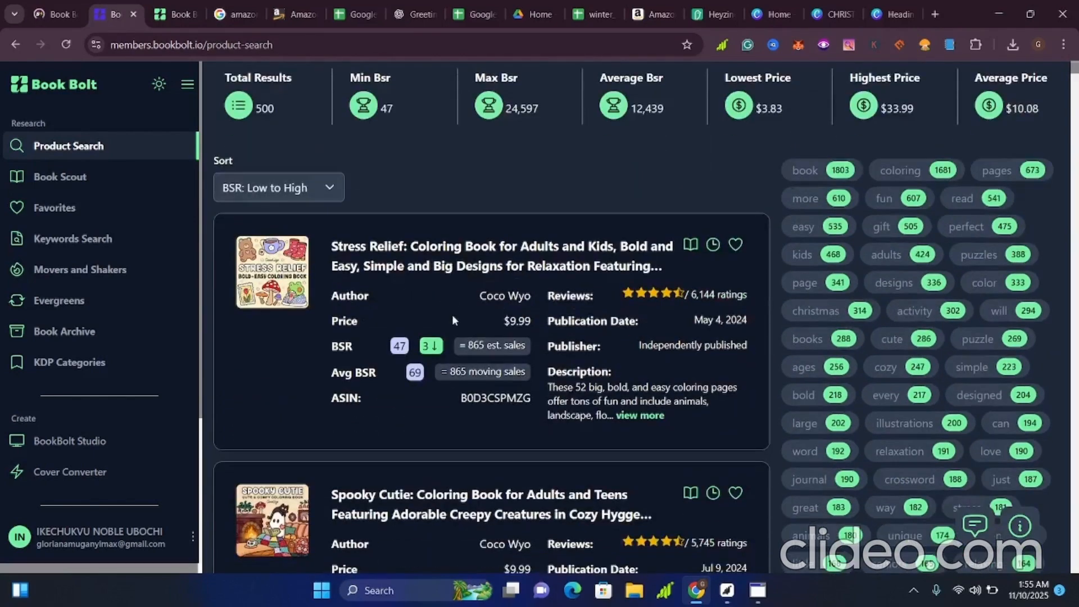
scroll(459, 330, "down", 3)
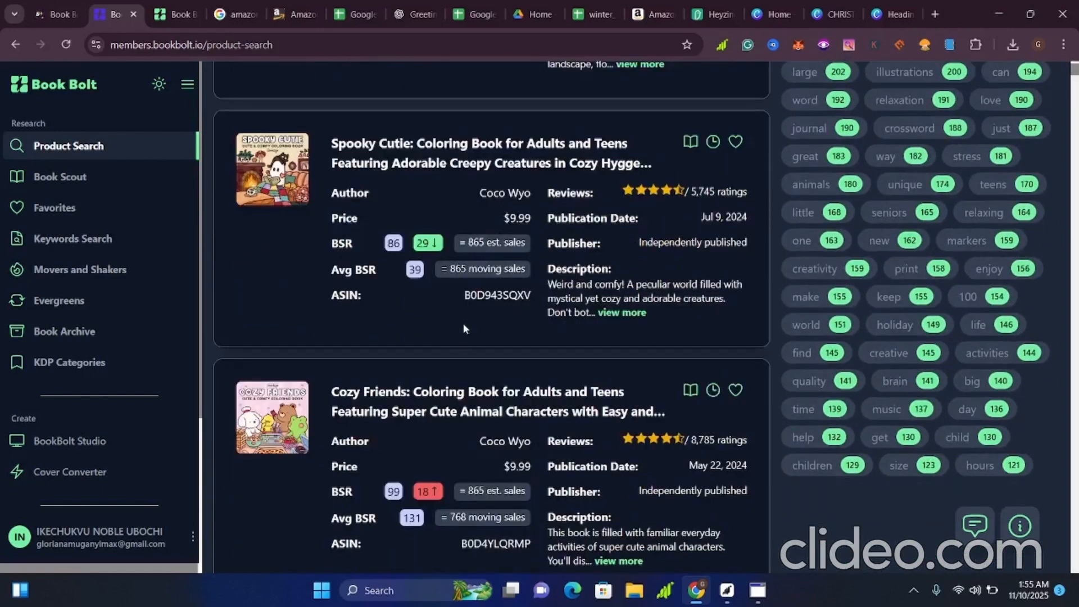
scroll(533, 336, "down", 15)
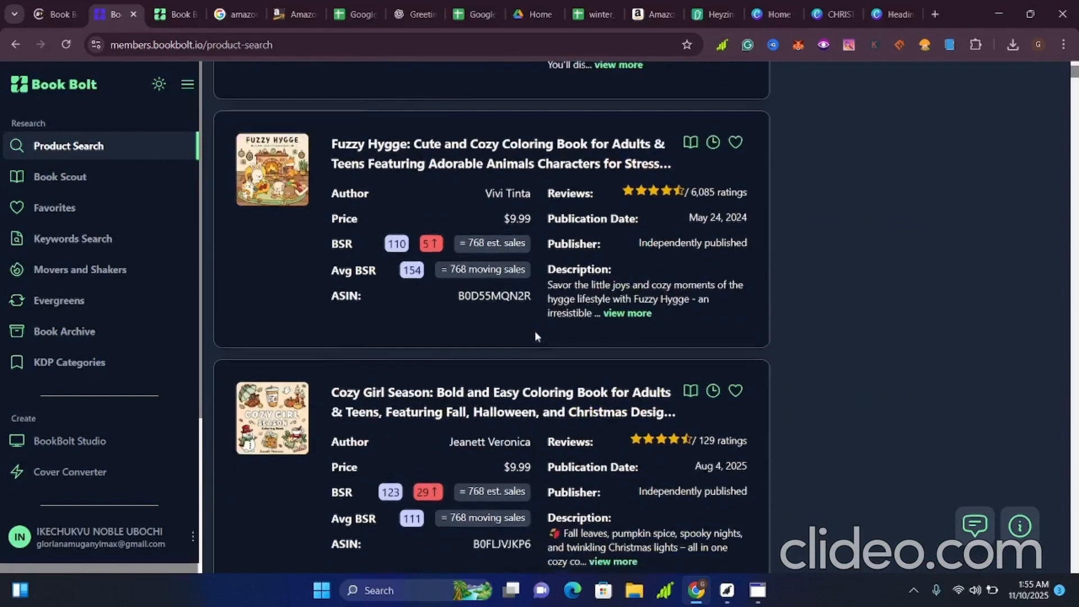
scroll(399, 454, "up", 3)
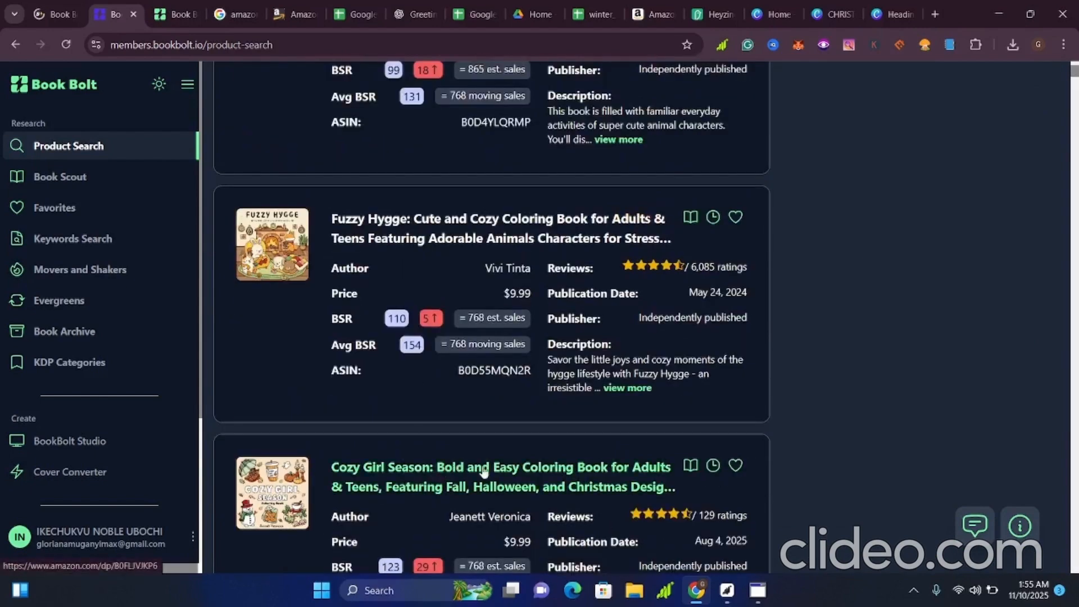
scroll(486, 470, "down", 15)
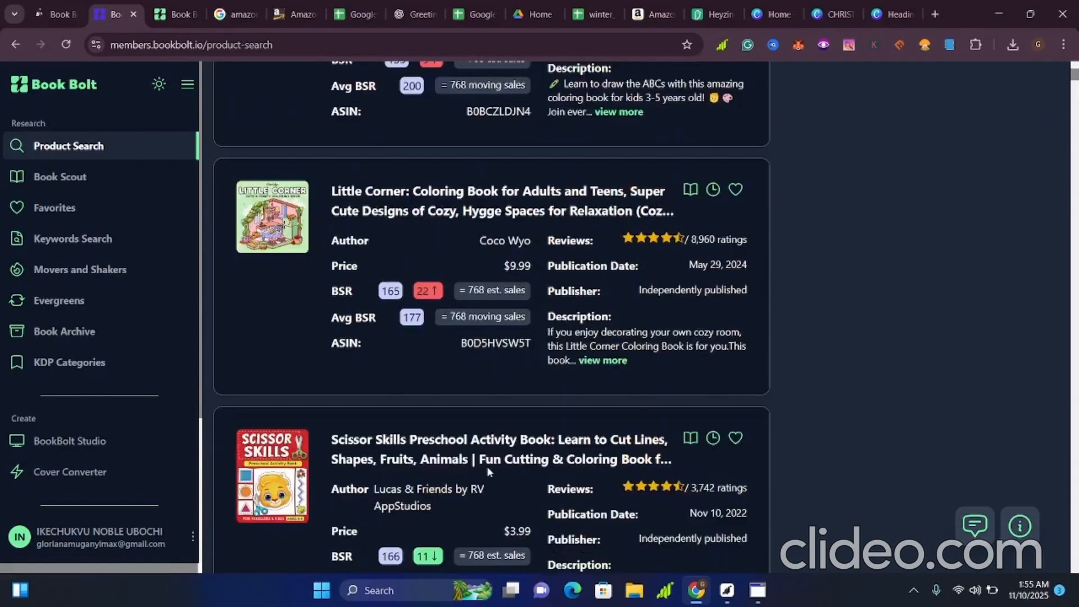
scroll(487, 470, "up", 8)
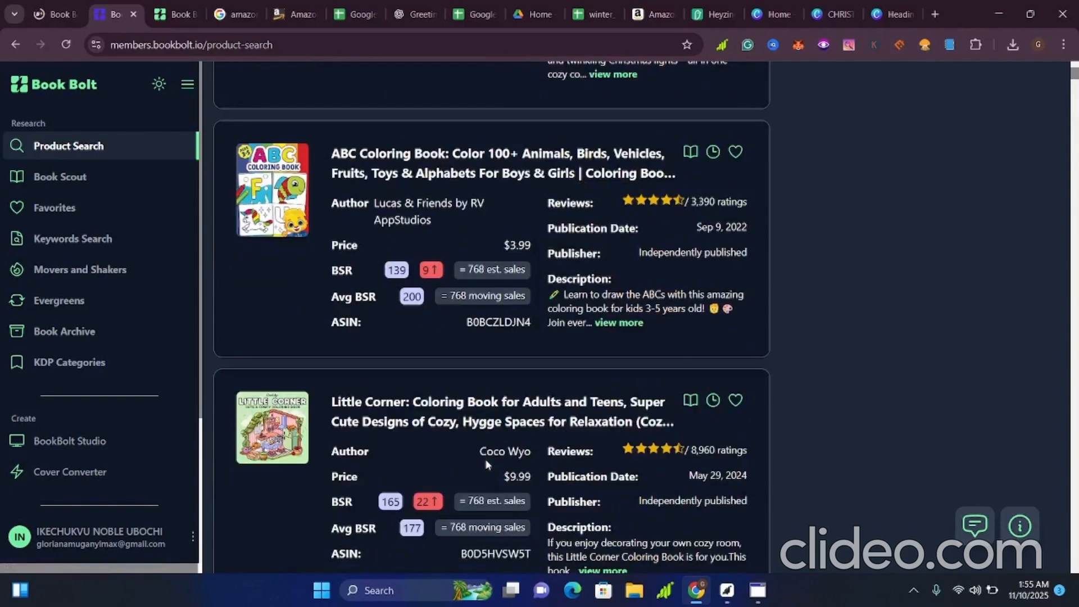
scroll(487, 463, "up", 17)
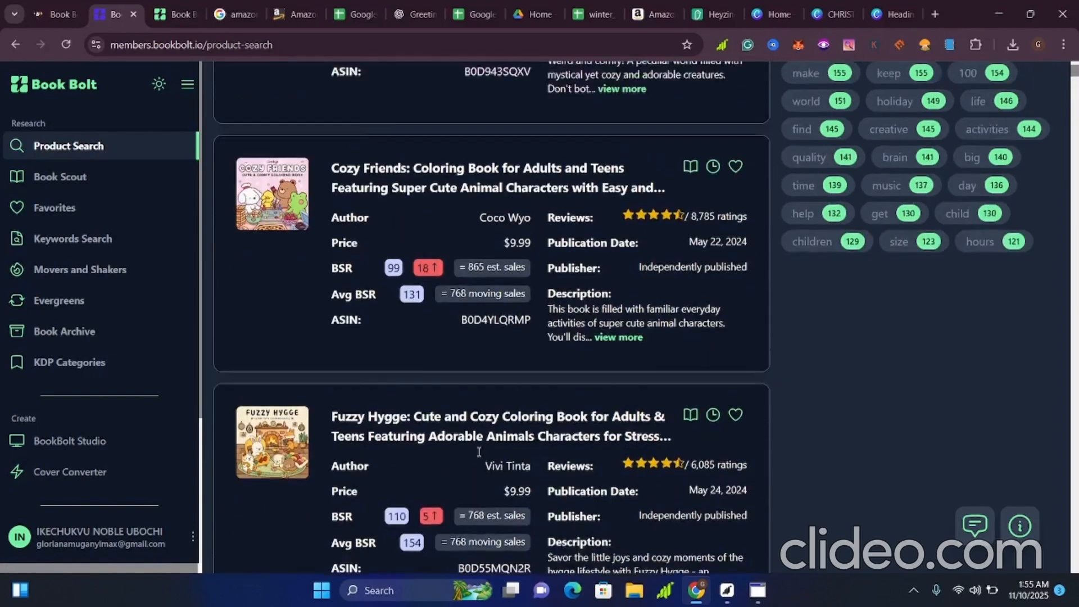
scroll(482, 448, "up", 6)
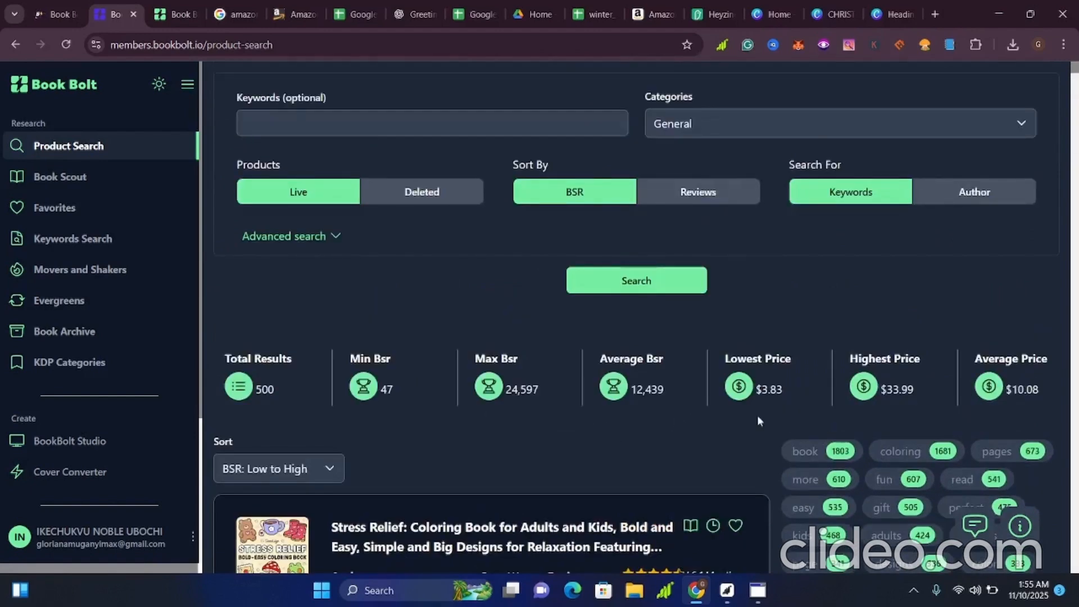
Step: Switch to Book Bolt Studio and look through the puzzle pages of the existing Winter Fashion Christmas project
left_click(157, 20)
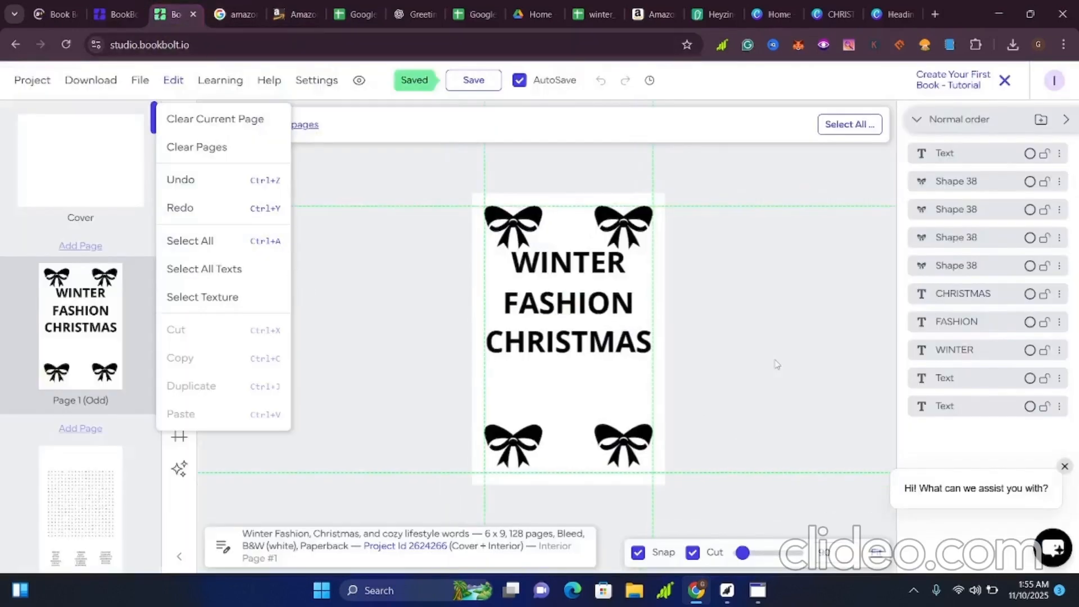
left_click(269, 80)
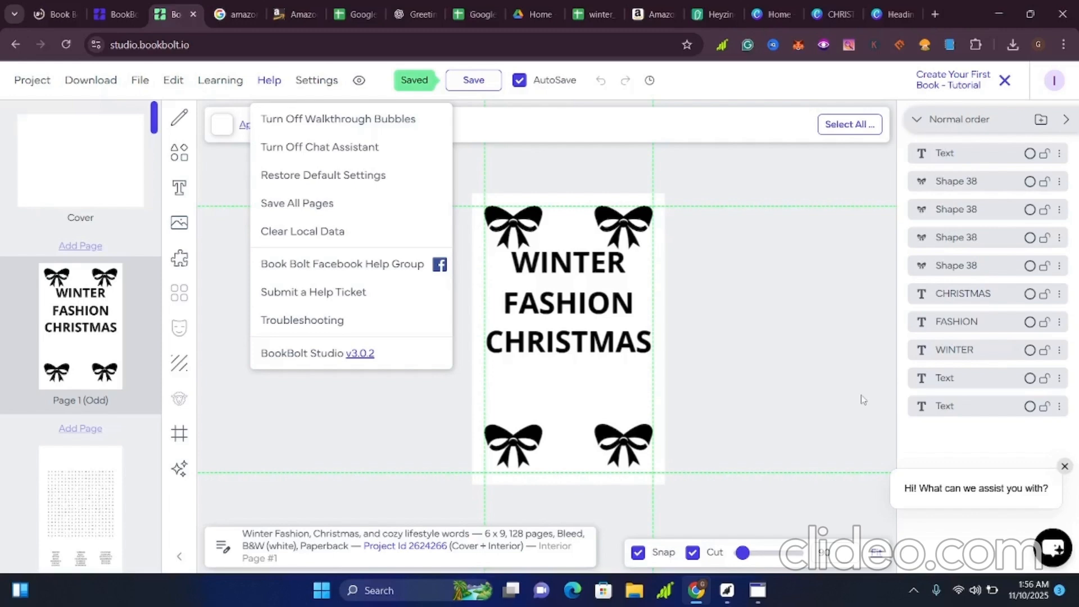
scroll(40, 461, "down", 10)
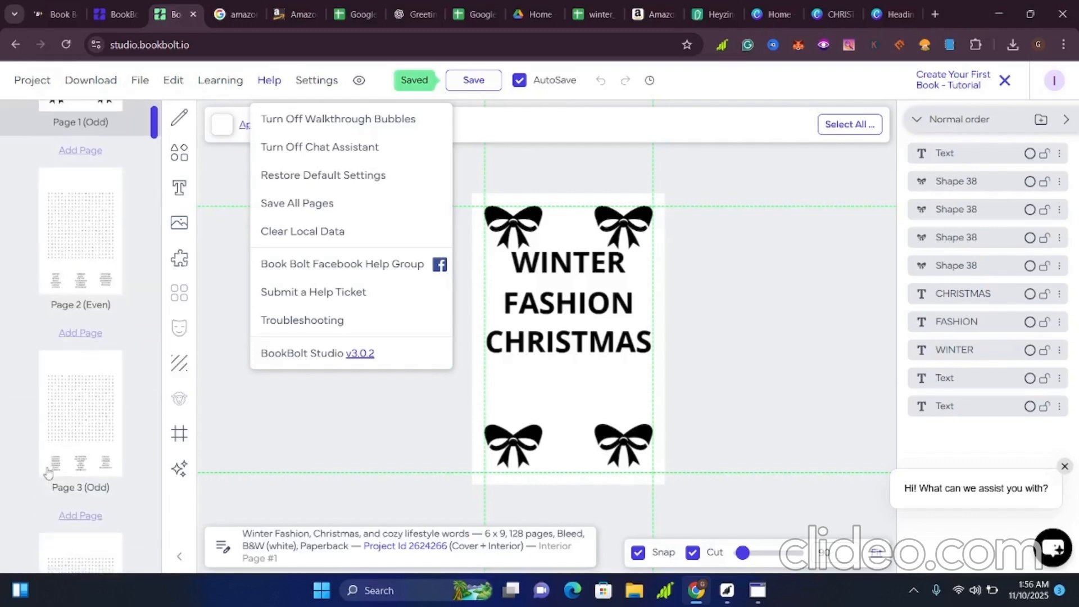
scroll(47, 474, "down", 10)
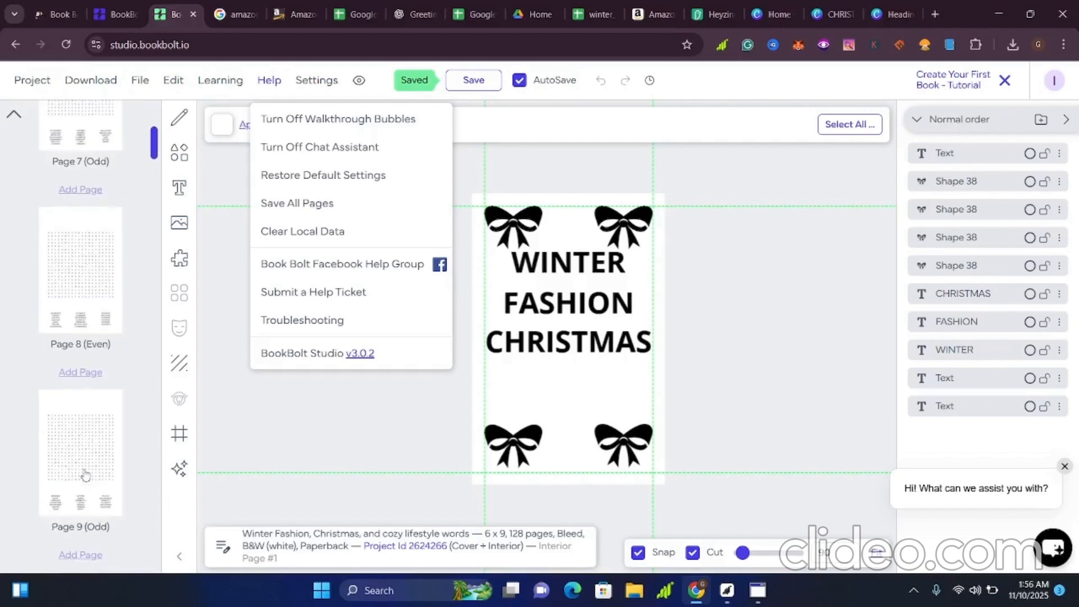
scroll(73, 441, "up", 20)
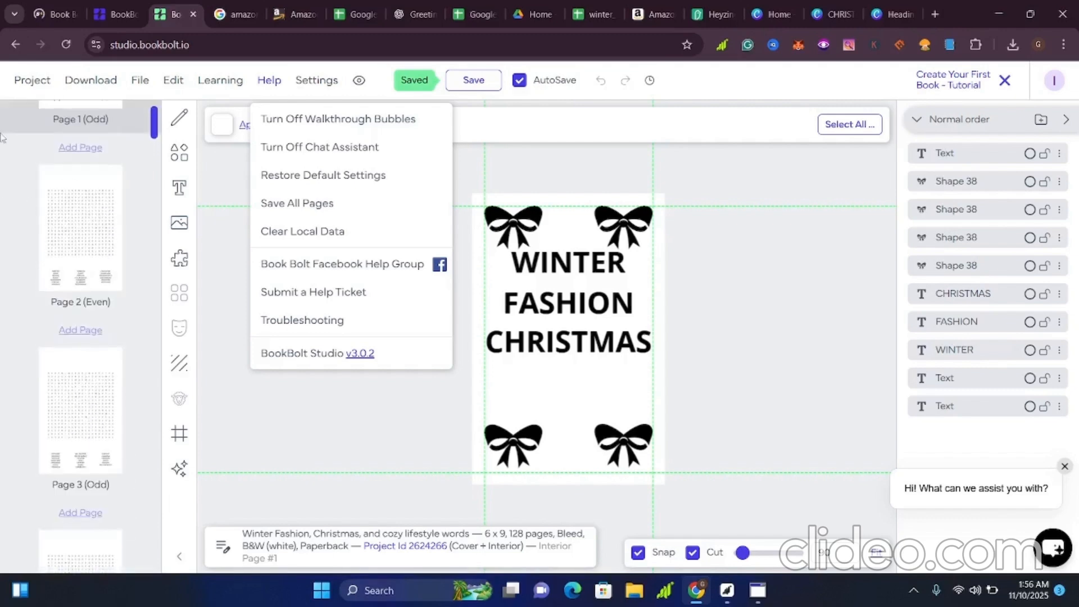
left_click(173, 80)
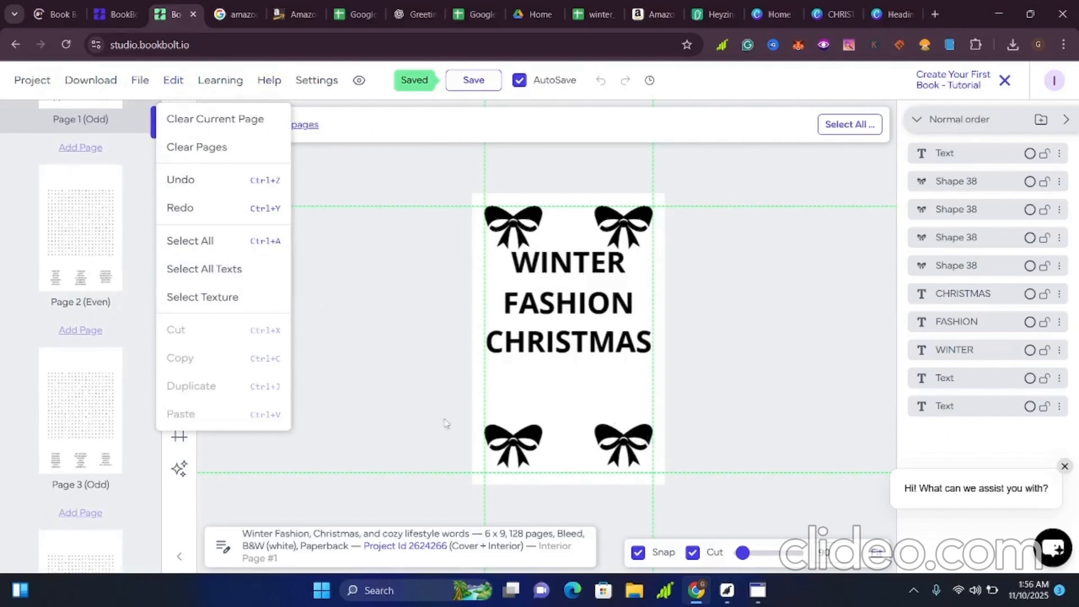
Step: Start a new project with the project type Paperback: Cover and Interior
left_click(30, 86)
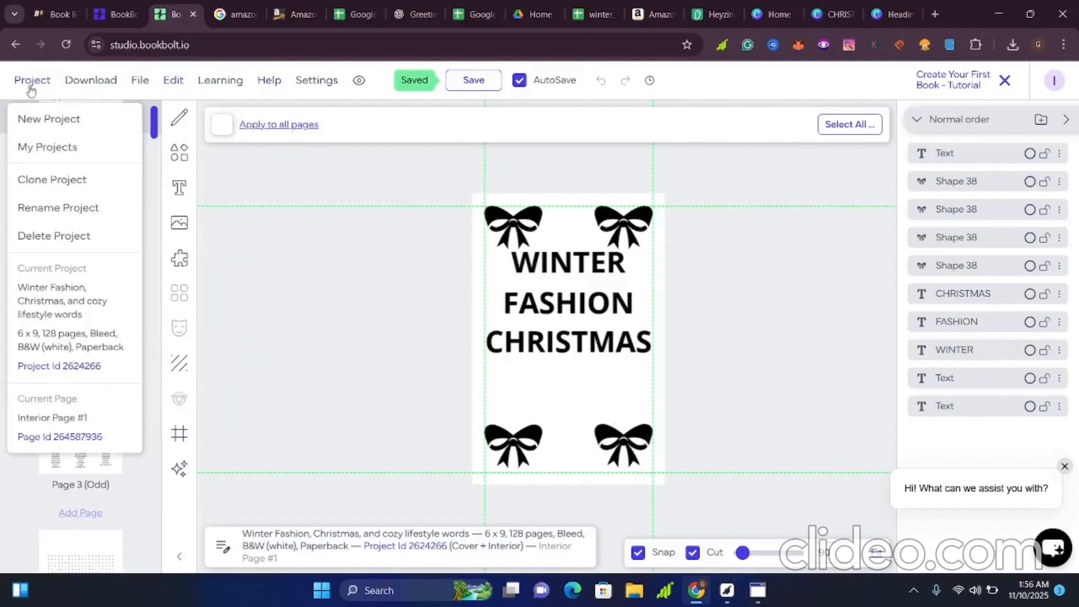
left_click(35, 132)
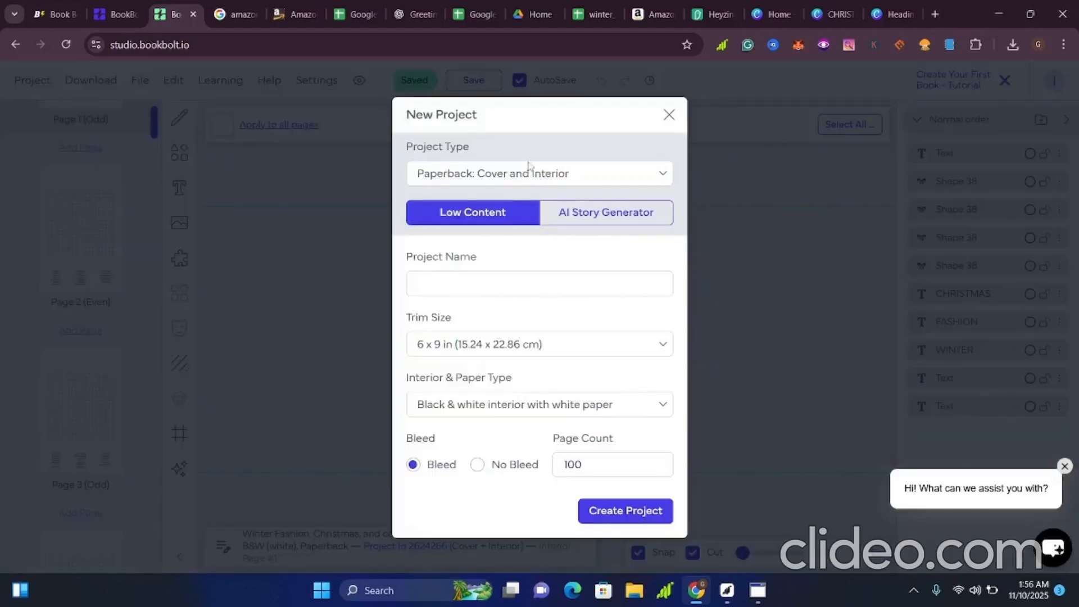
left_click(668, 176)
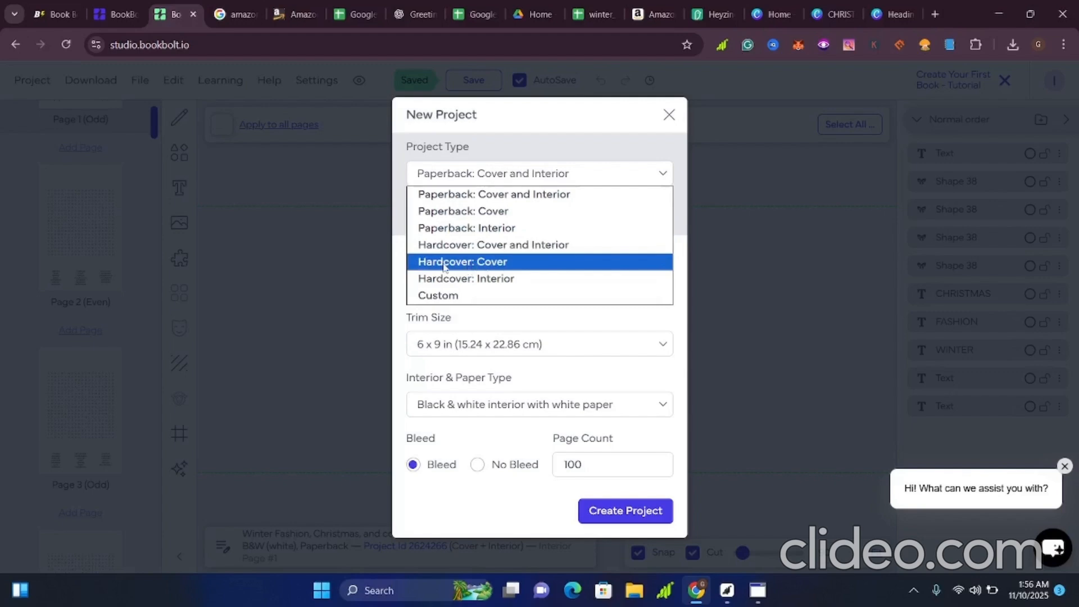
left_click(471, 198)
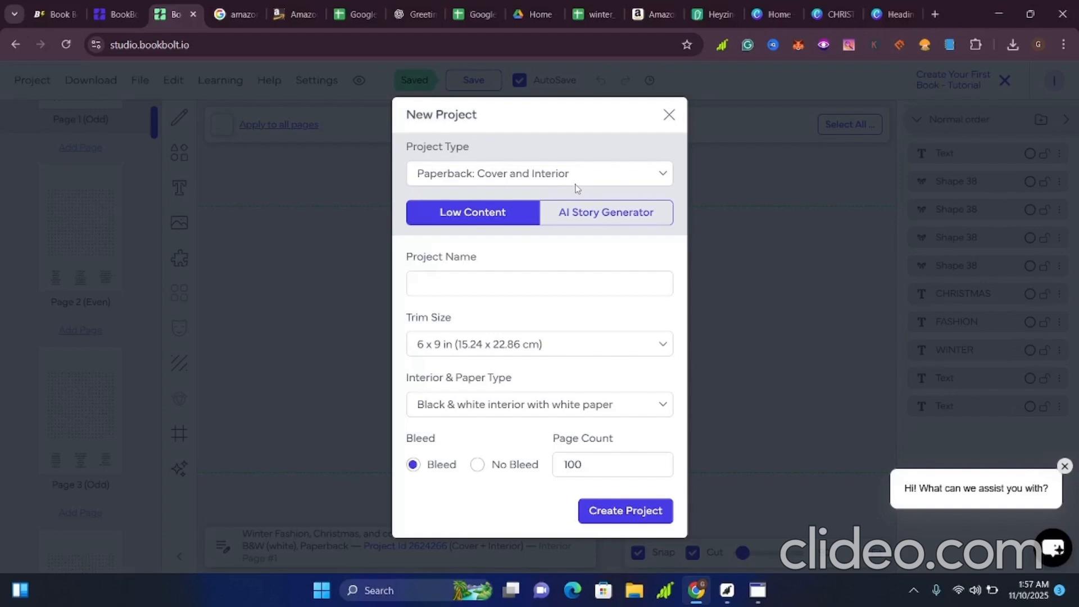
Step: Name the project "winter word seacrh teens" and choose a black & white interior with white paper
left_click(492, 285)
type("winter word")
type("seacr")
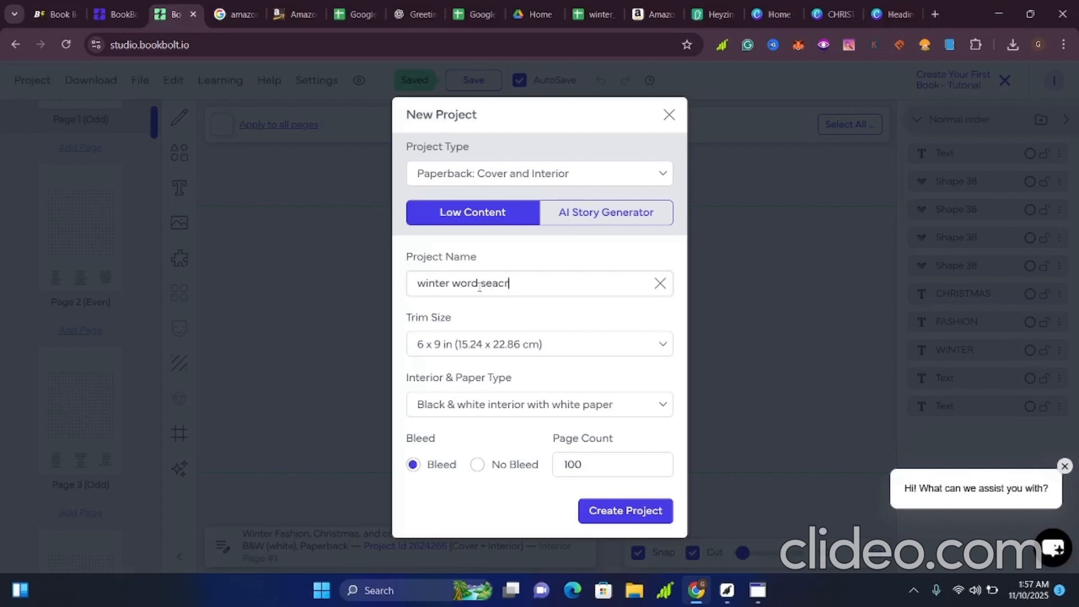
type("h teens")
left_click(663, 414)
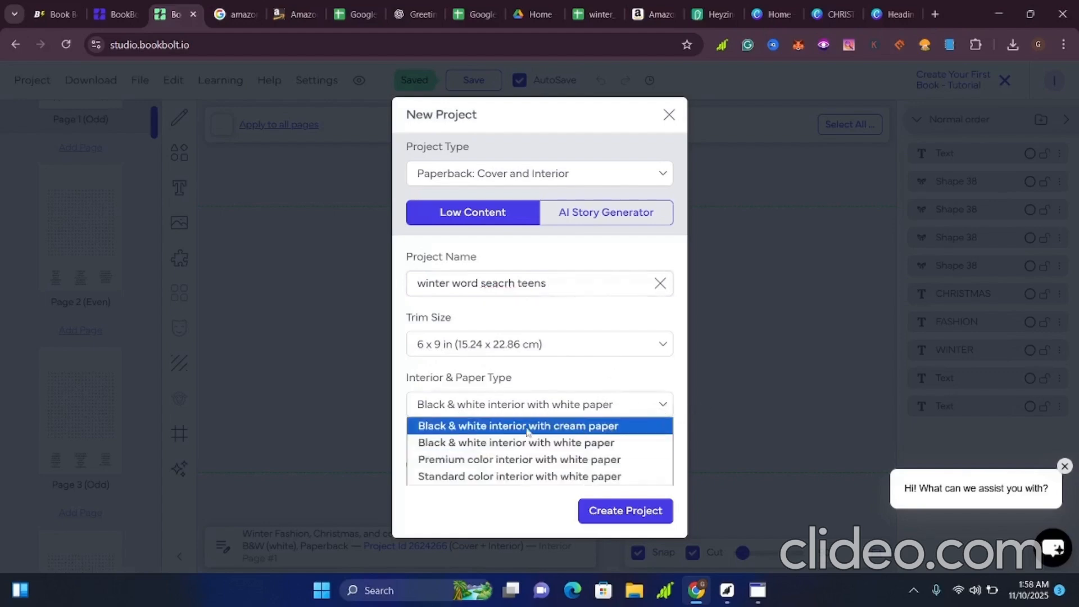
left_click(607, 444)
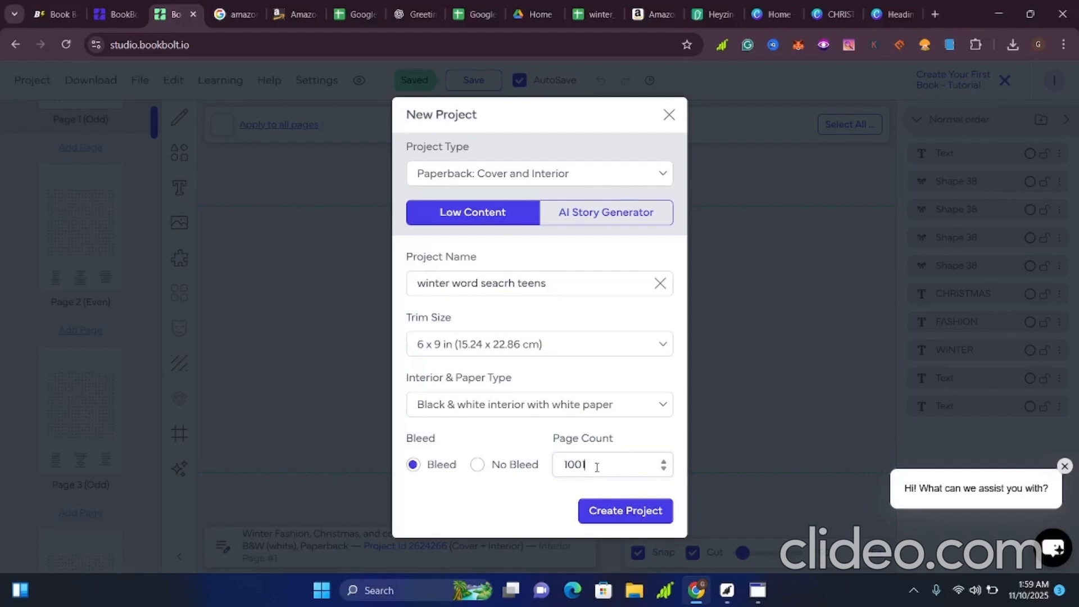
Step: Set the page count to 128, create the project and dismiss the chat assistant's message
key("BackSpace")
key("BackSpace")
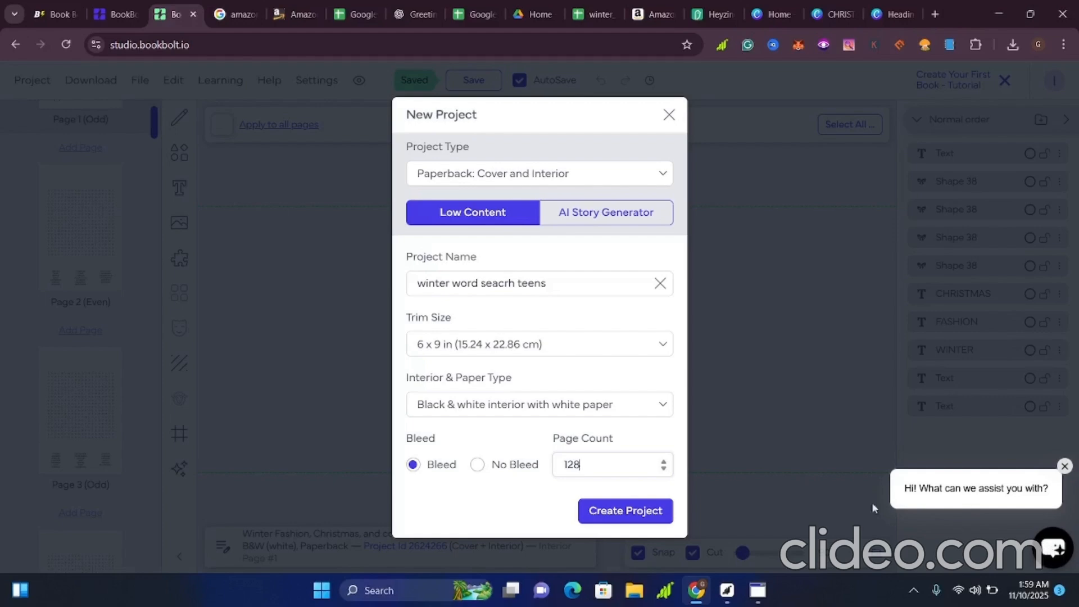
left_click(609, 520)
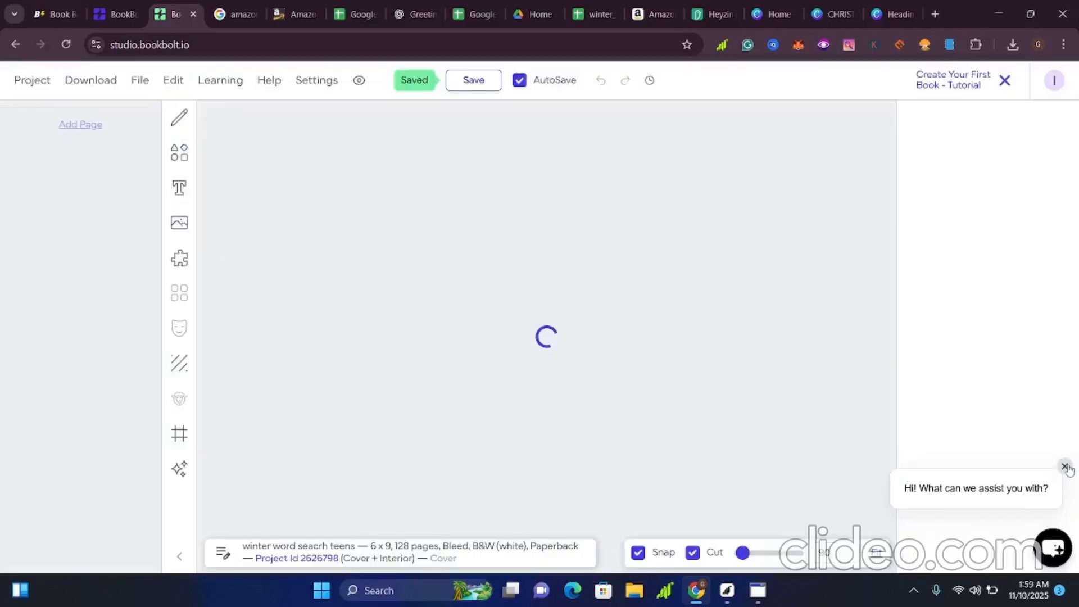
left_click(1065, 467)
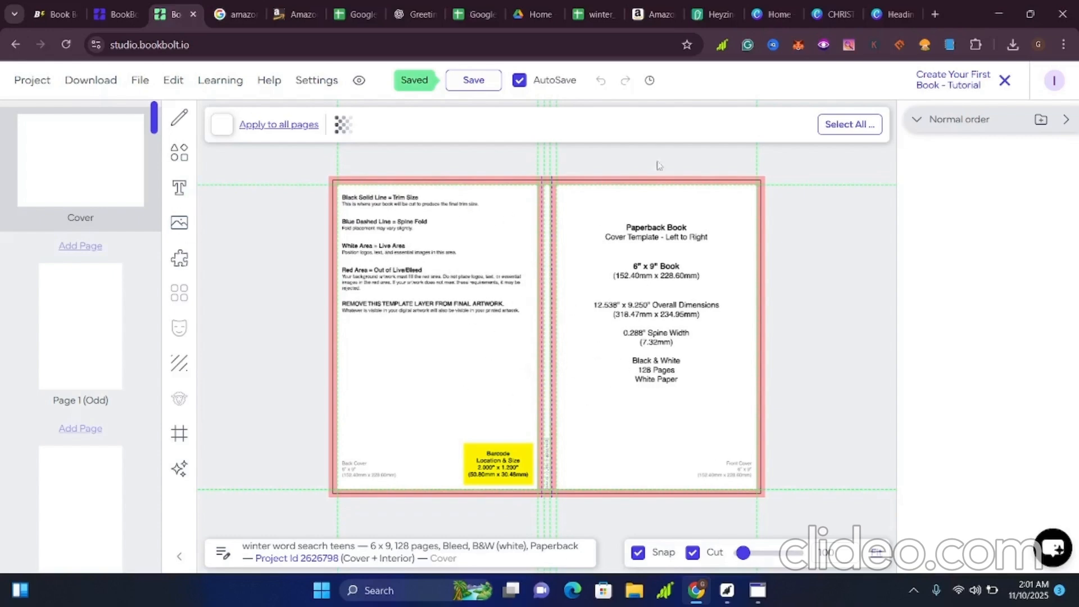
Step: Switch to the Christmas word search cover design in Canva and view all recently used elements
left_click(845, 14)
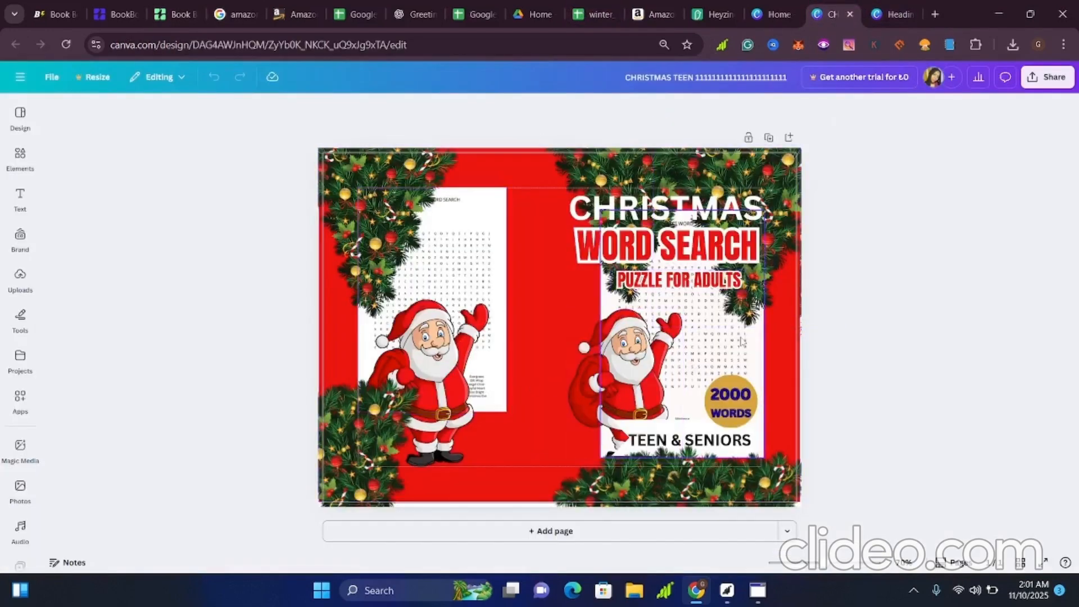
left_click(20, 158)
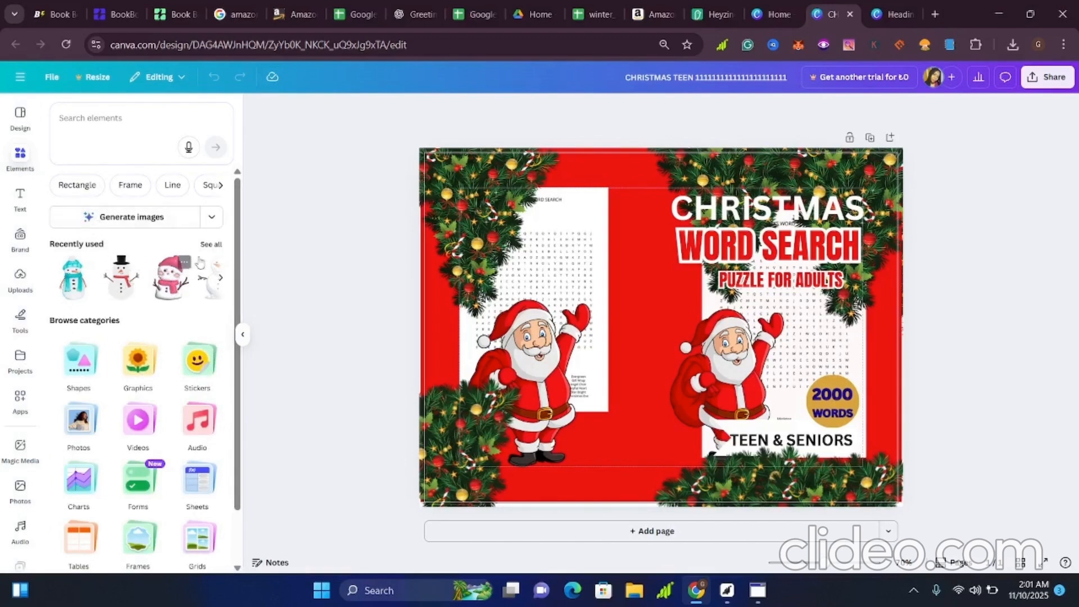
left_click(211, 244)
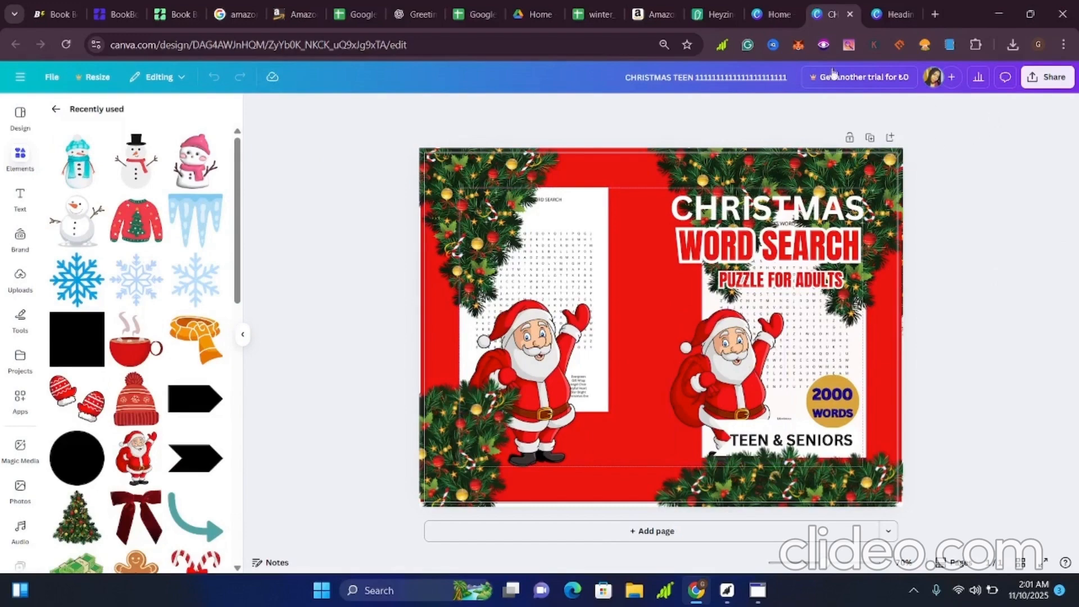
Step: Return to Book Bolt Studio and browse the shapes library for the new project's cover, closing it without adding any
left_click(173, 17)
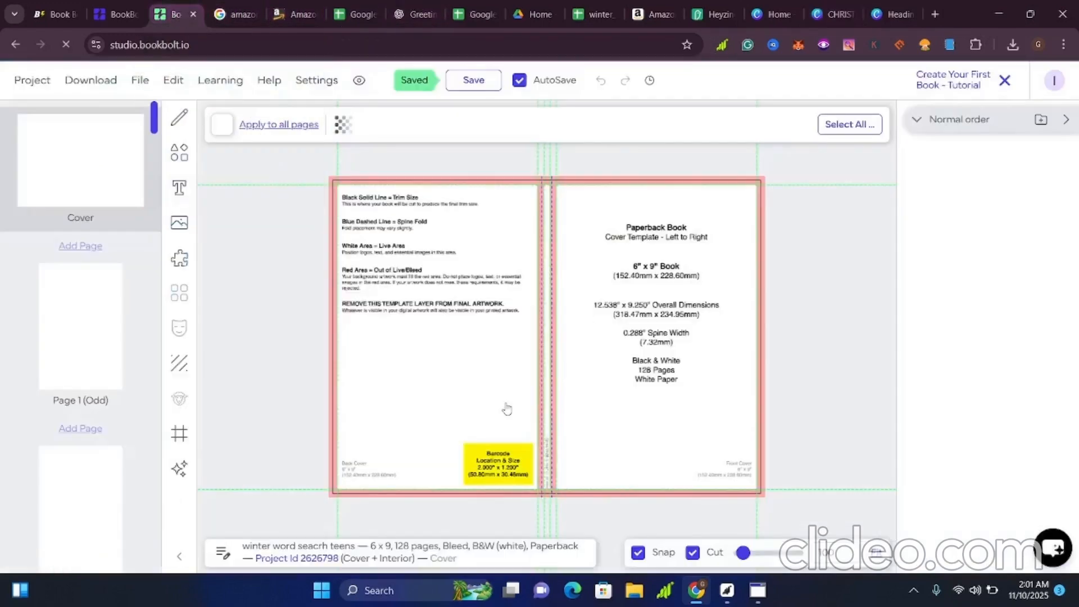
left_click(181, 162)
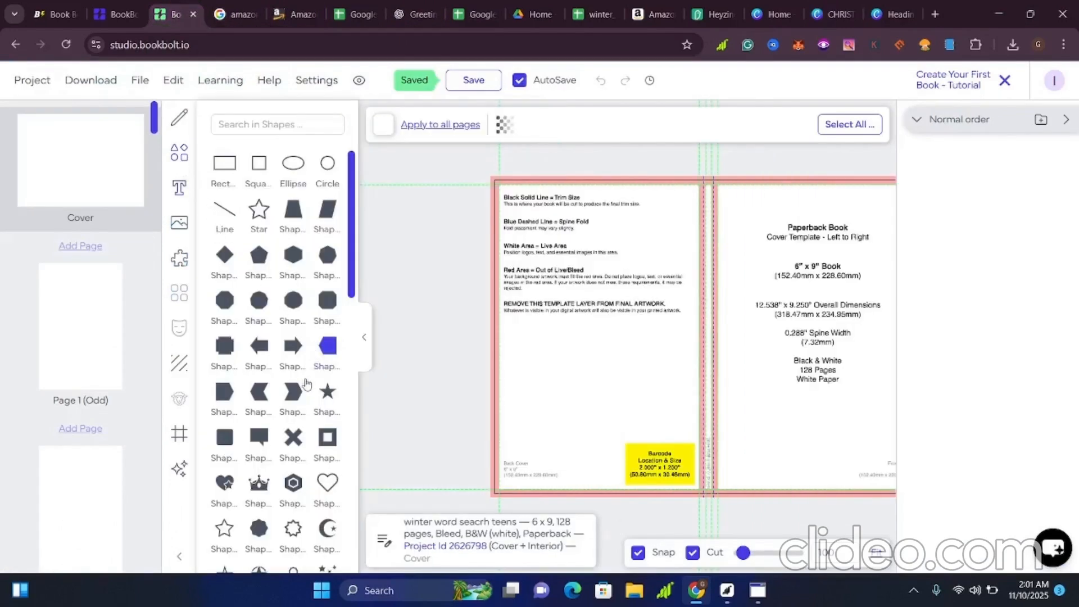
scroll(292, 359, "down", 5)
scroll(296, 404, "down", 3)
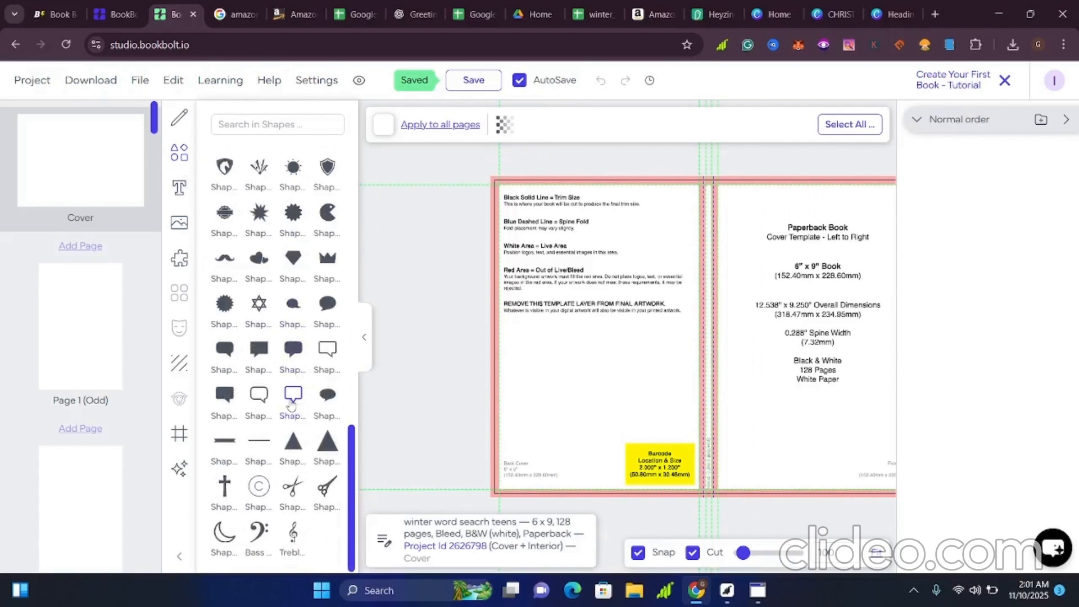
scroll(291, 405, "up", 3)
scroll(290, 404, "up", 2)
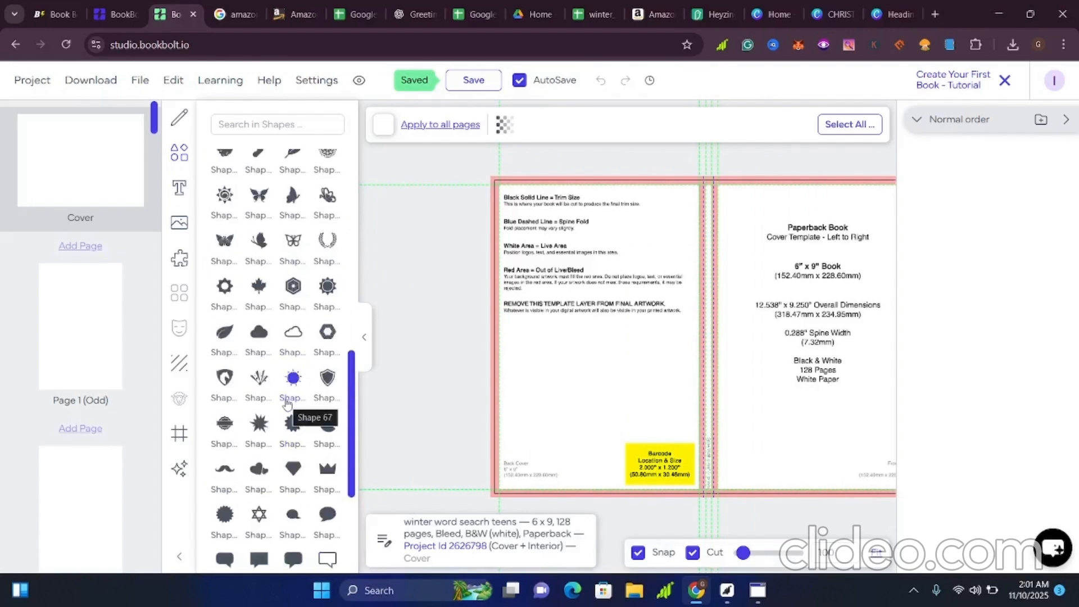
left_click(185, 153)
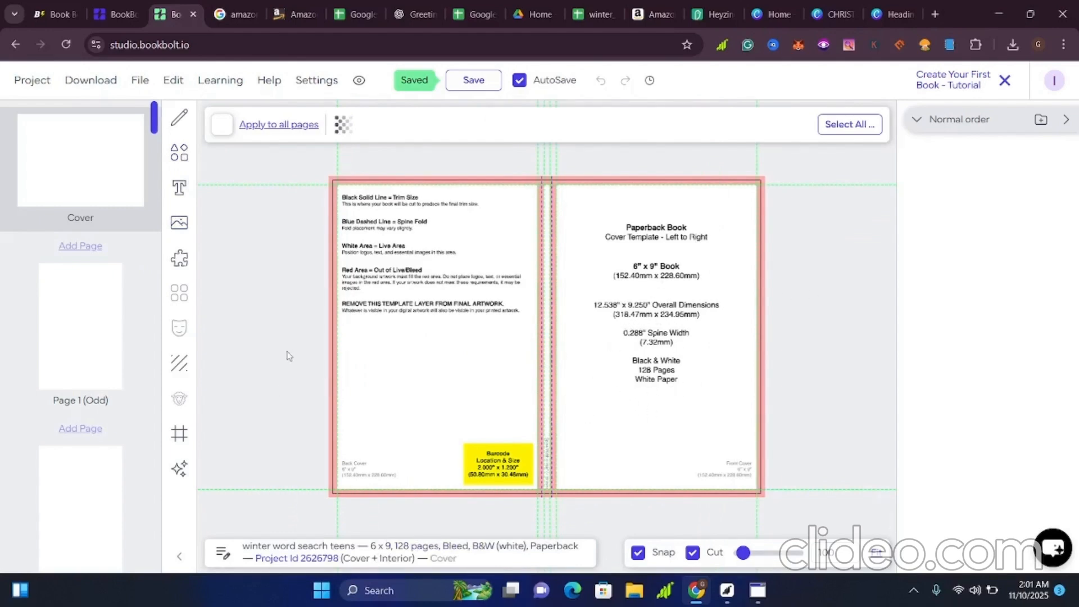
Step: Look through the new project's blank interior page thumbnails from the cover to about page 32
scroll(62, 416, "down", 10)
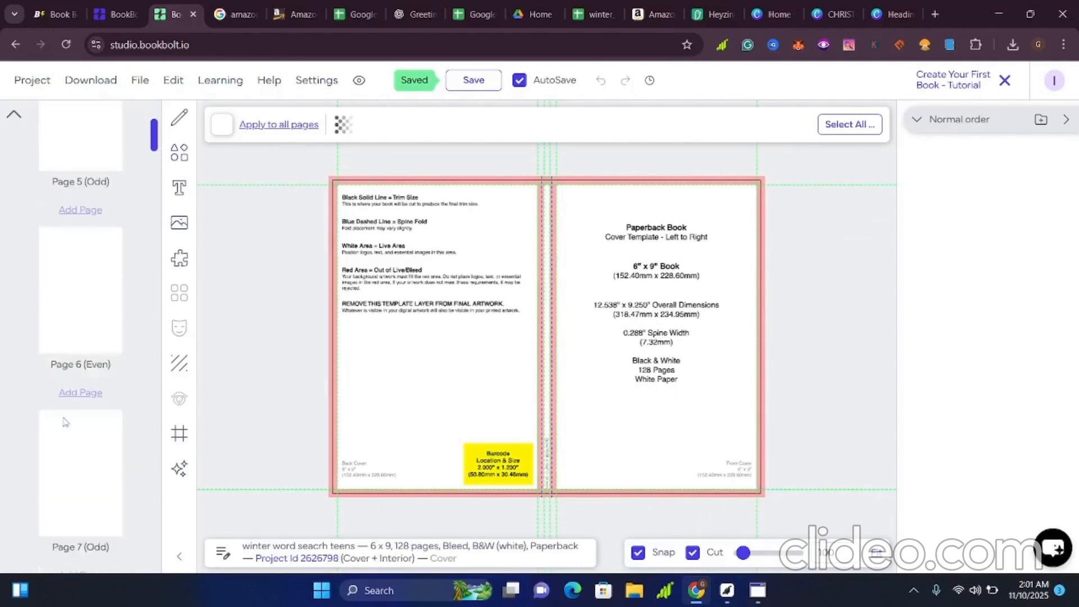
scroll(65, 421, "down", 15)
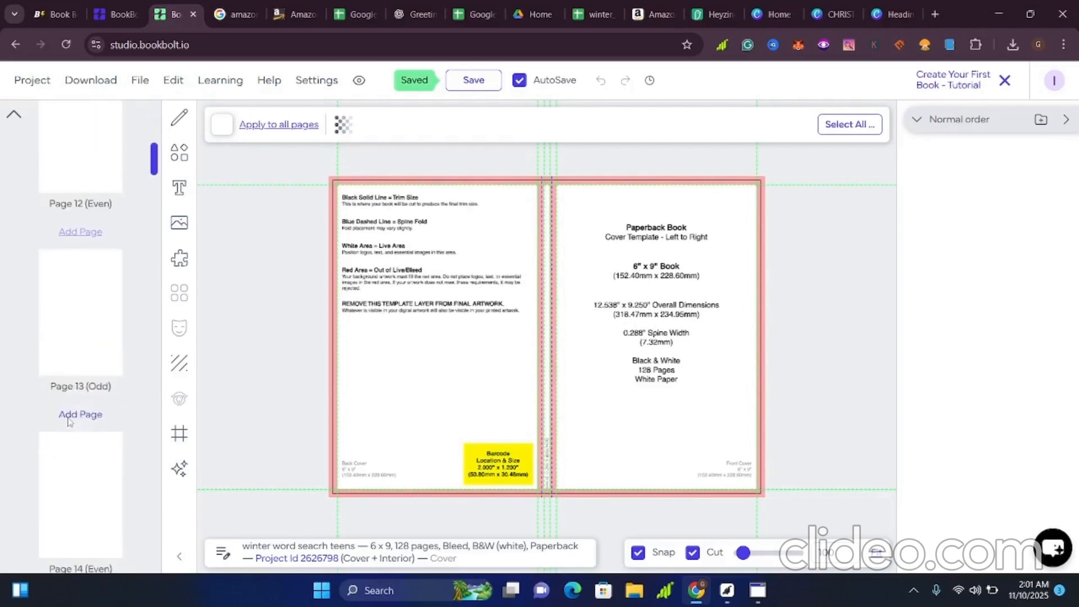
scroll(68, 422, "down", 1)
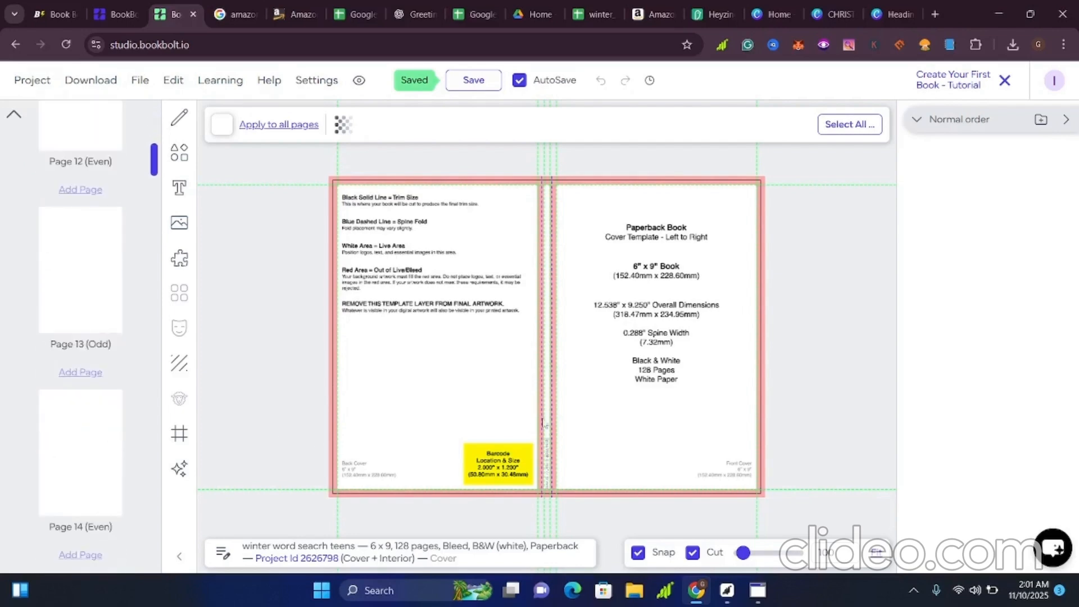
scroll(70, 414, "down", 10)
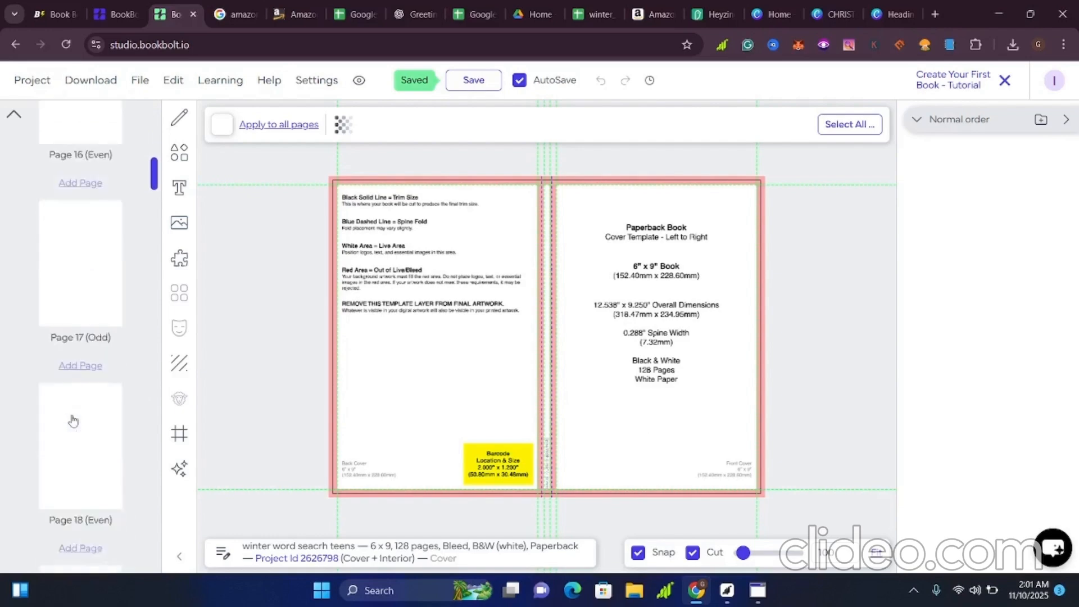
scroll(73, 420, "down", 15)
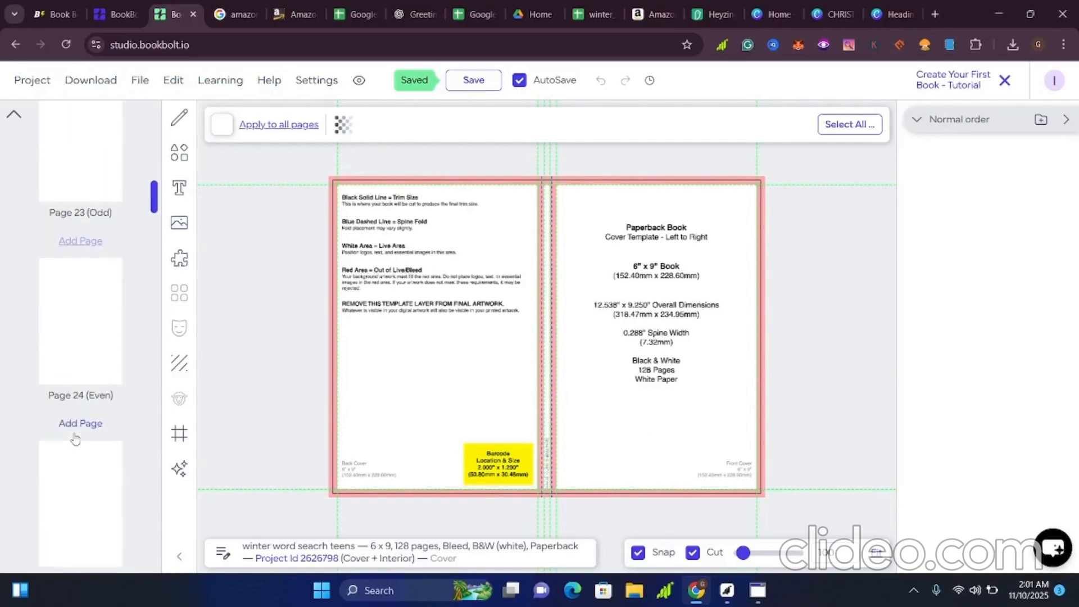
scroll(75, 441, "down", 10)
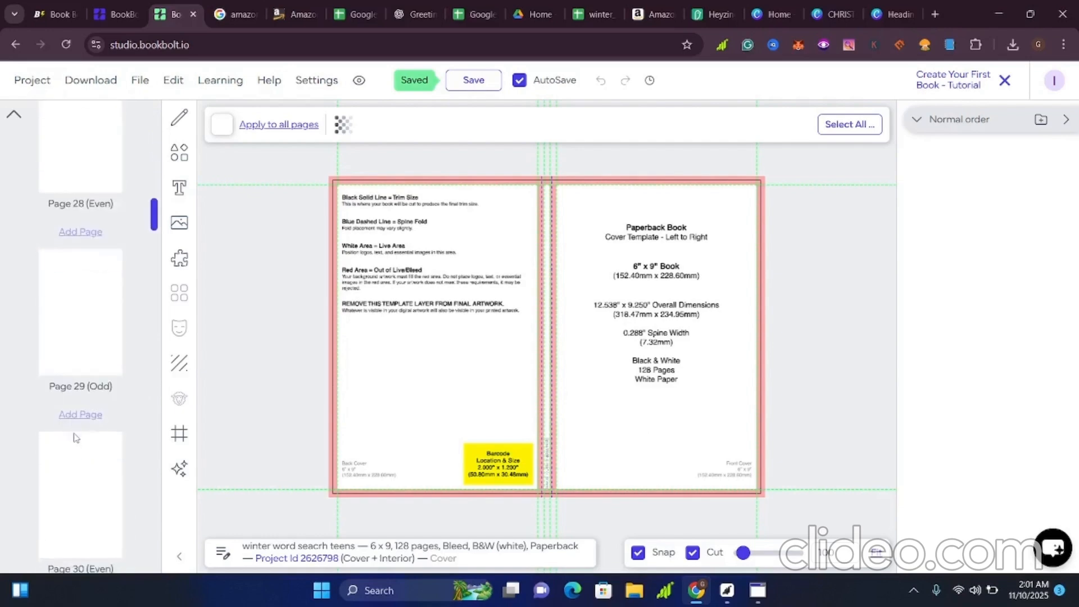
scroll(75, 437, "down", 7)
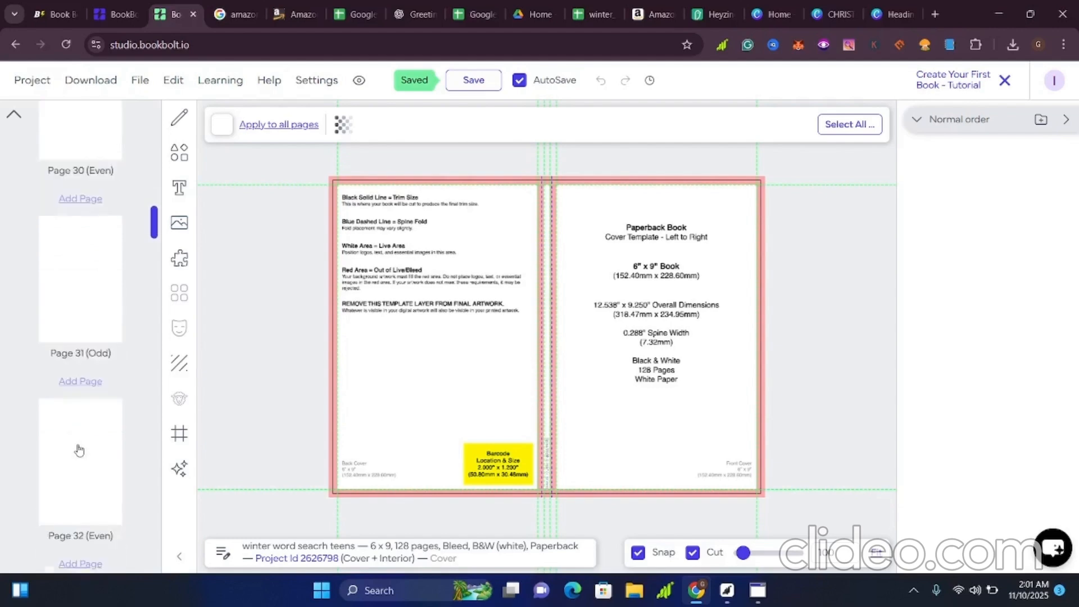
Step: Browse the interior templates library and choose the Words Search Custom template with the heart-shaped puzzle
left_click(180, 260)
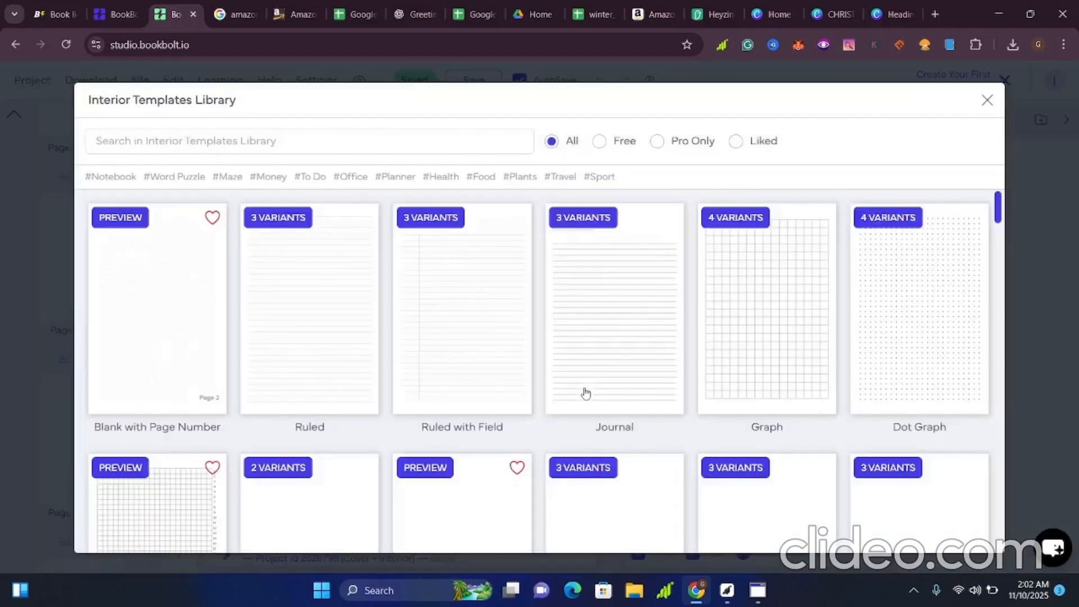
scroll(583, 393, "down", 5)
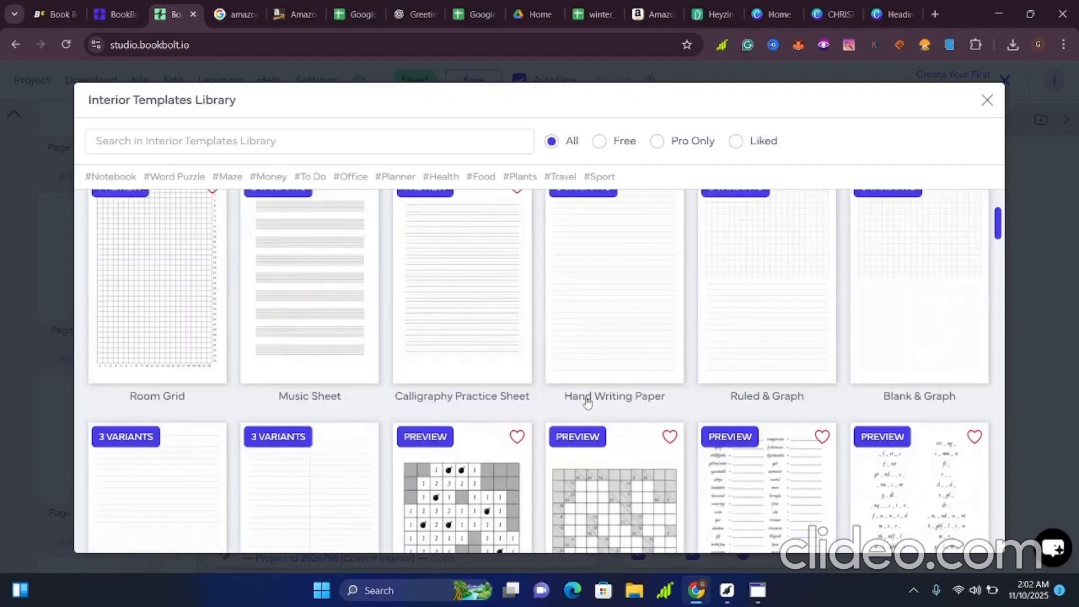
scroll(562, 401, "up", 3)
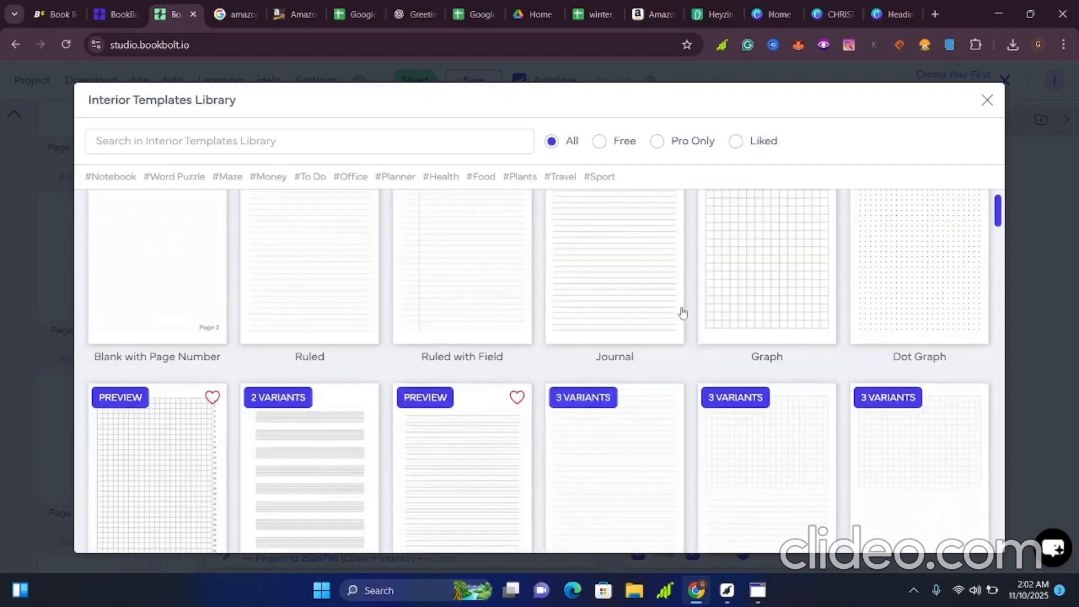
scroll(495, 326, "up", 1)
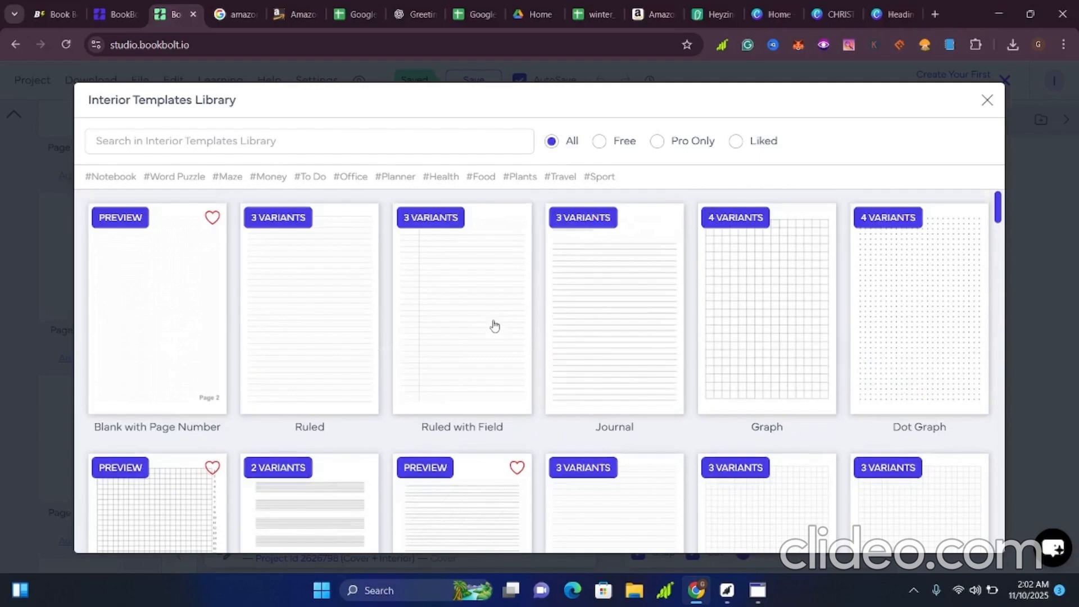
scroll(494, 326, "down", 5)
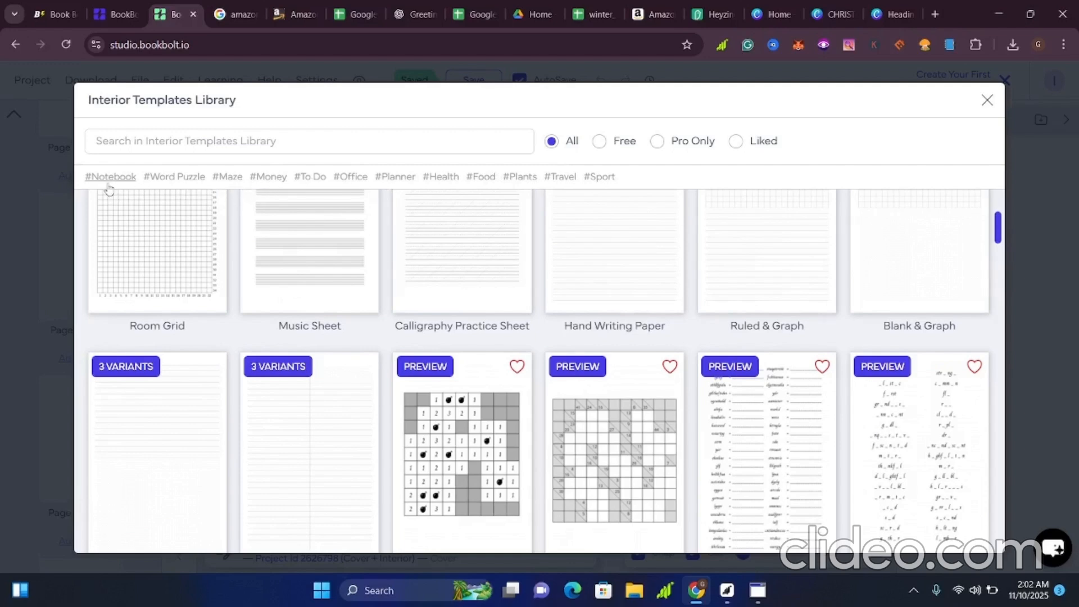
scroll(518, 394, "up", 5)
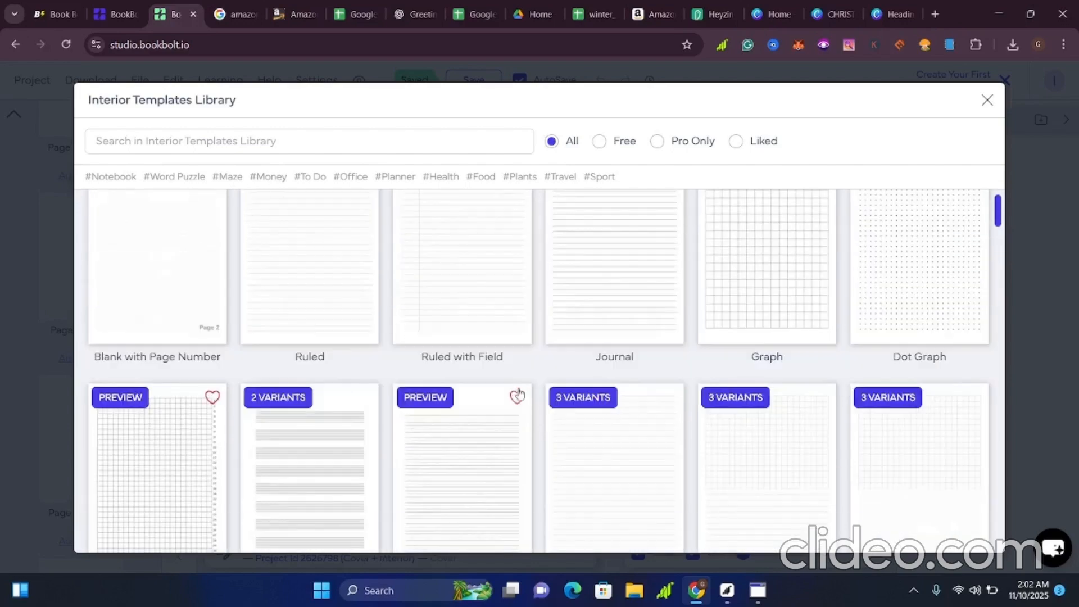
scroll(517, 394, "down", 8)
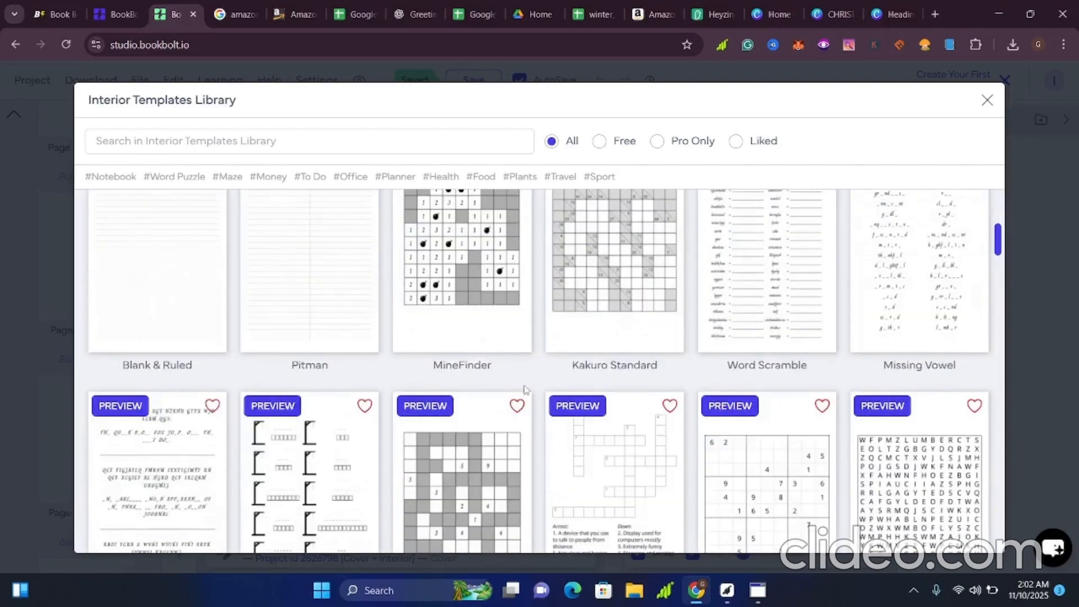
scroll(518, 355, "down", 5)
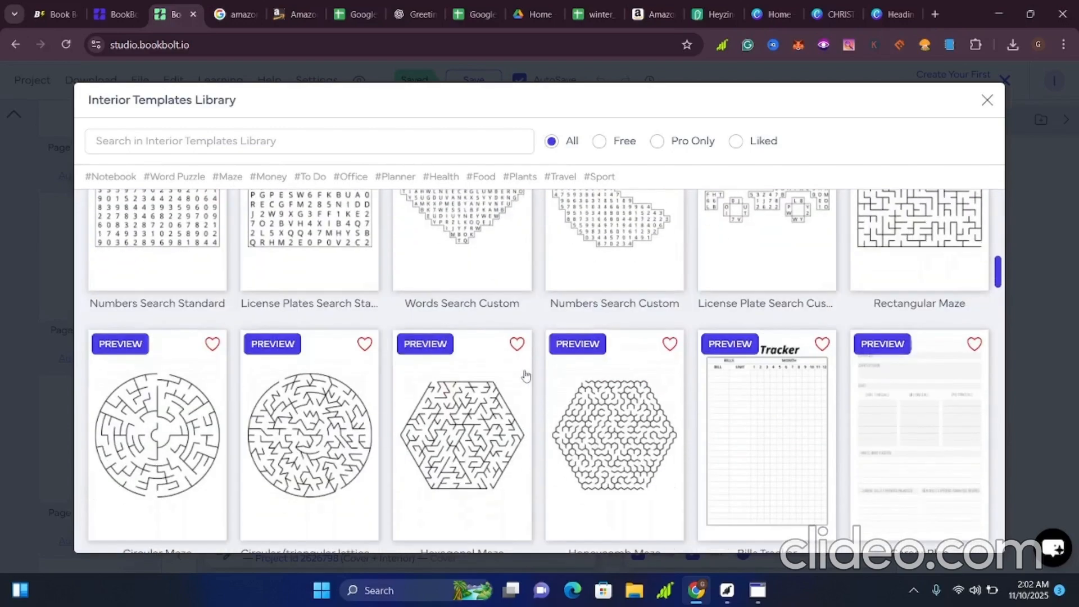
scroll(498, 347, "up", 2)
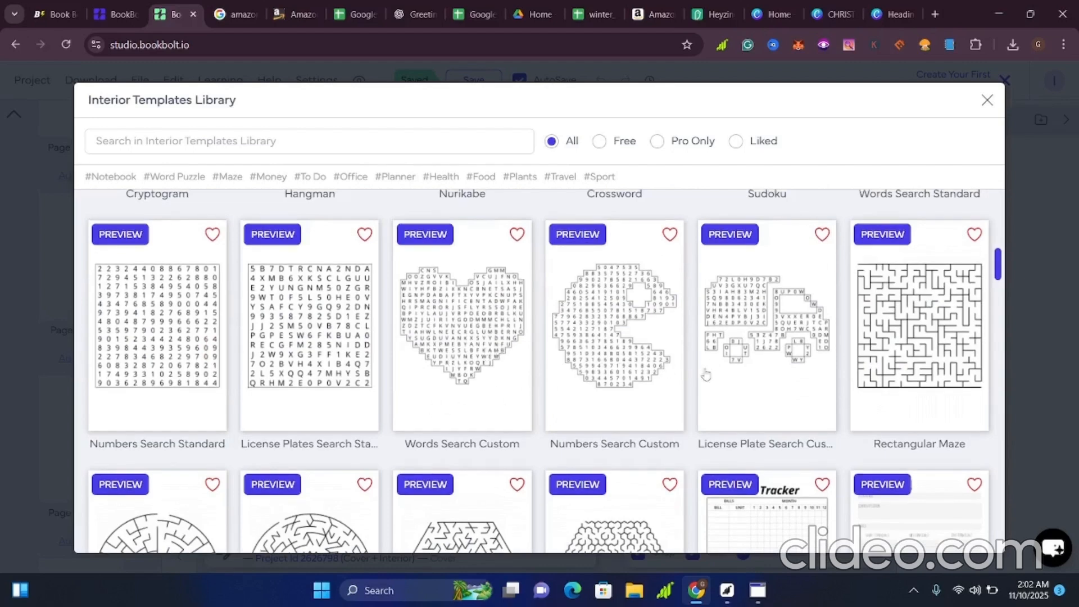
left_click(489, 427)
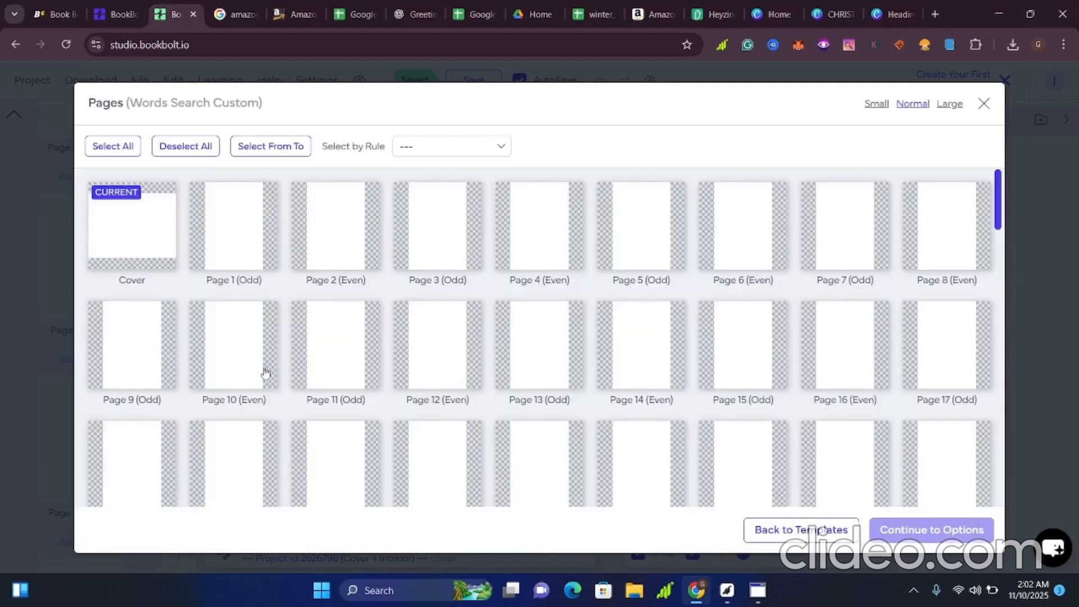
Step: Select all the project's pages for the Words Search Custom template, then exclude the cover and page 1
scroll(486, 399, "down", 15)
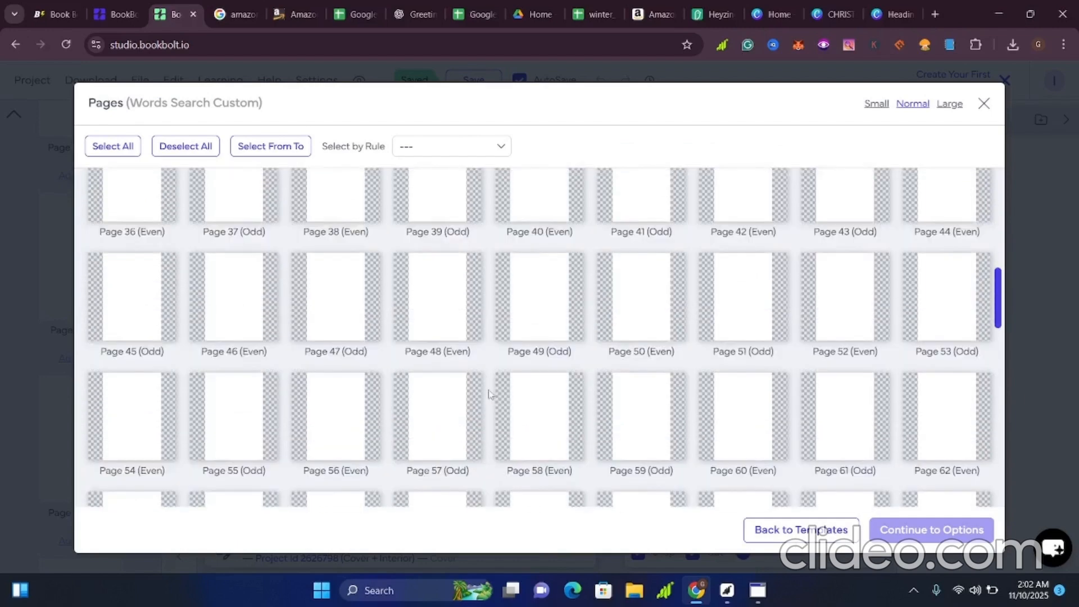
scroll(472, 376, "down", 8)
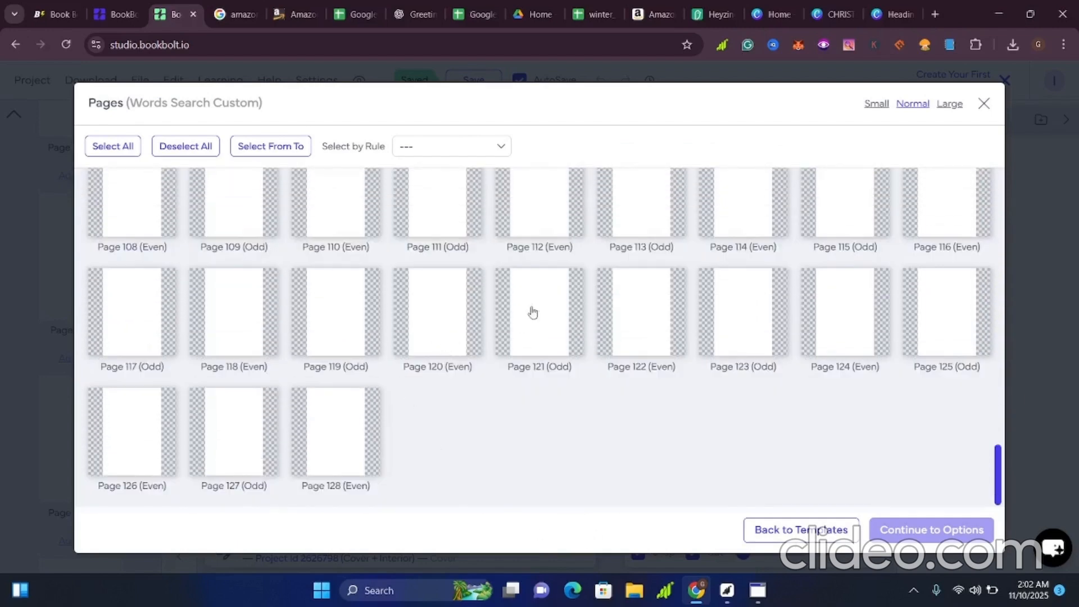
left_click(108, 147)
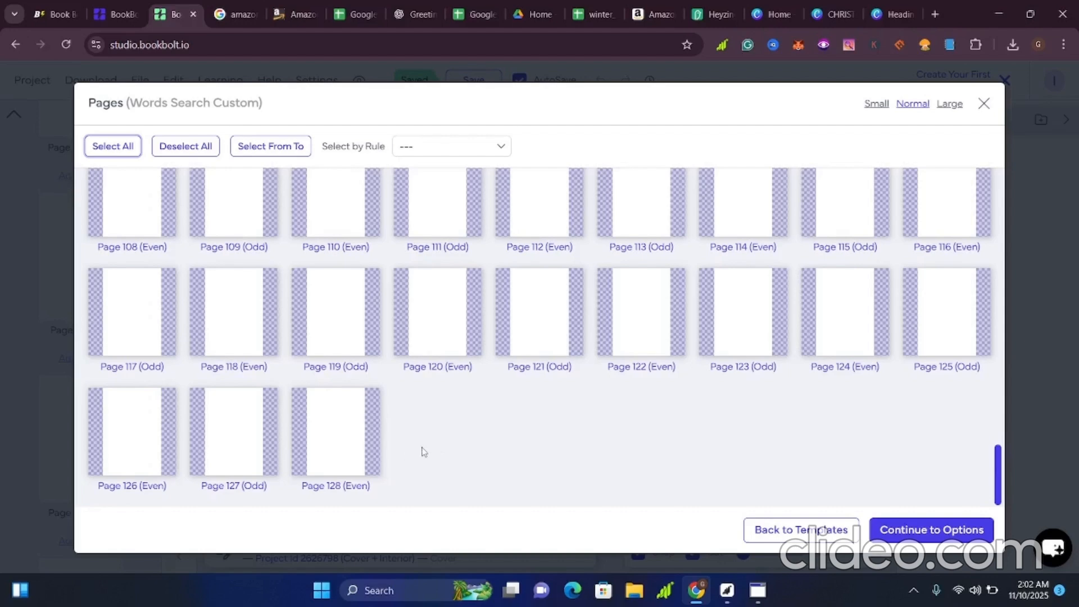
scroll(424, 452, "up", 20)
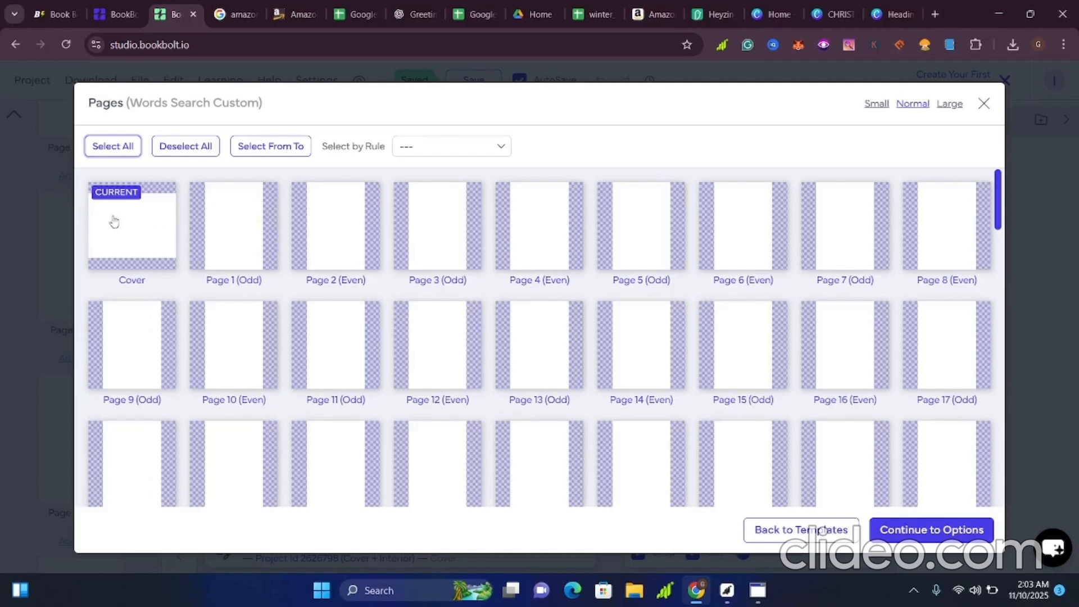
left_click(135, 257)
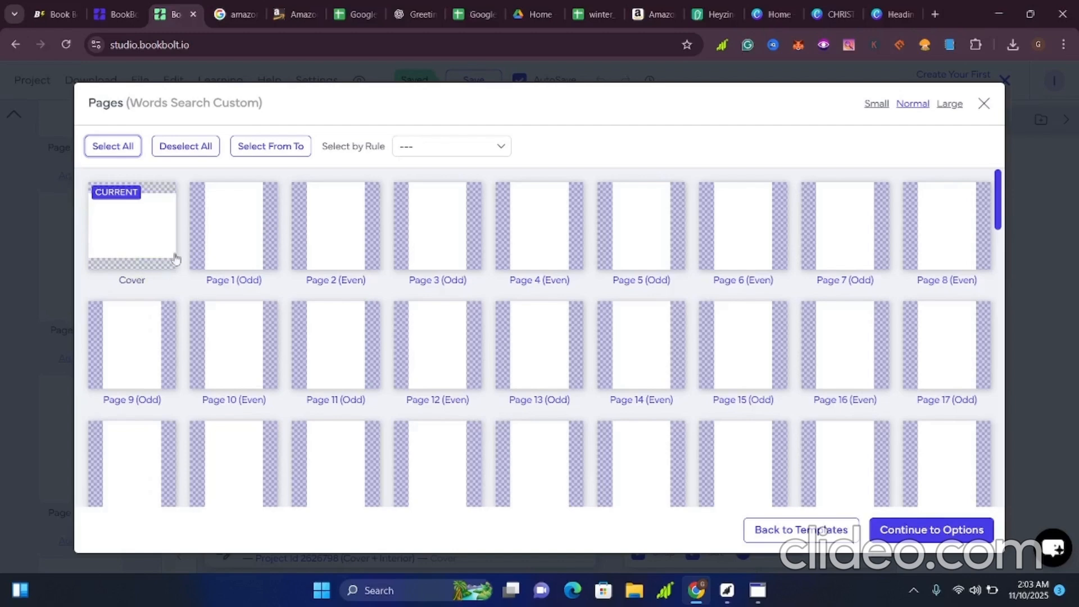
left_click(208, 262)
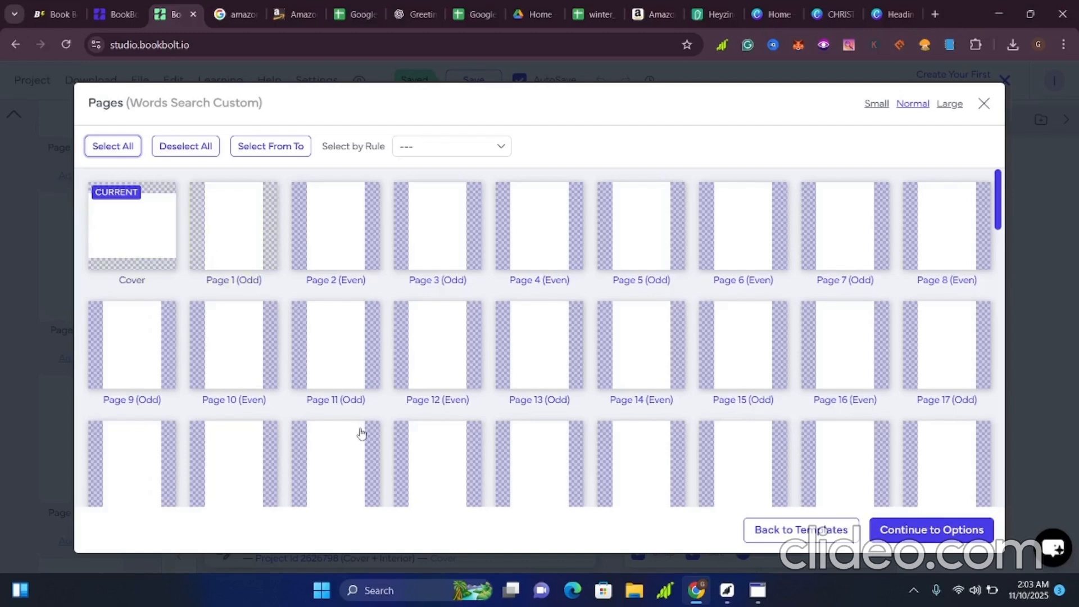
Step: Exclude pages 102 to 107 from the template's page selection
scroll(359, 435, "down", 8)
scroll(358, 455, "down", 10)
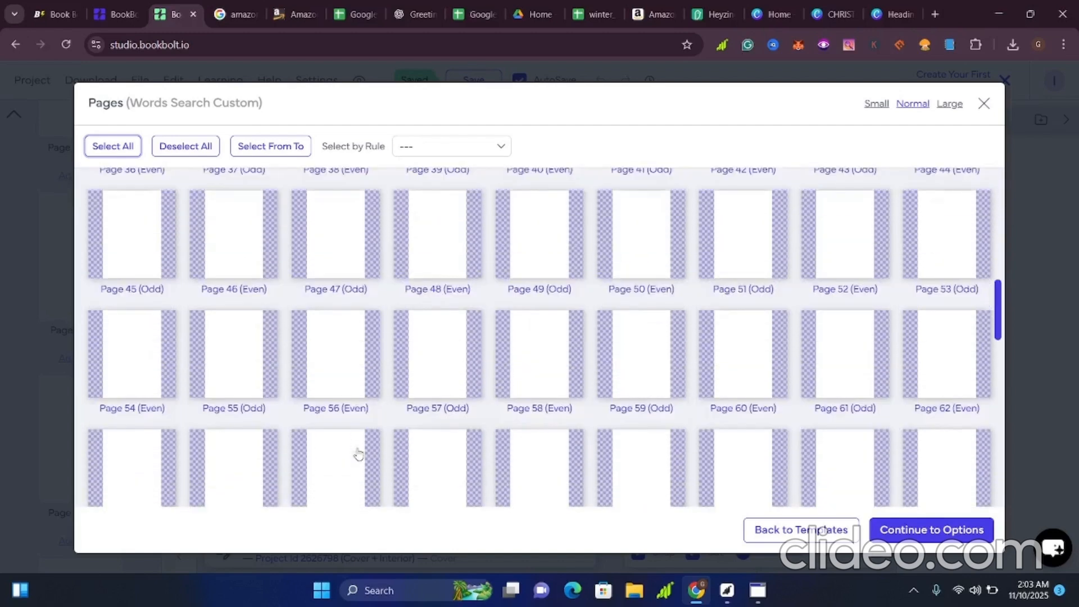
scroll(359, 448, "down", 3)
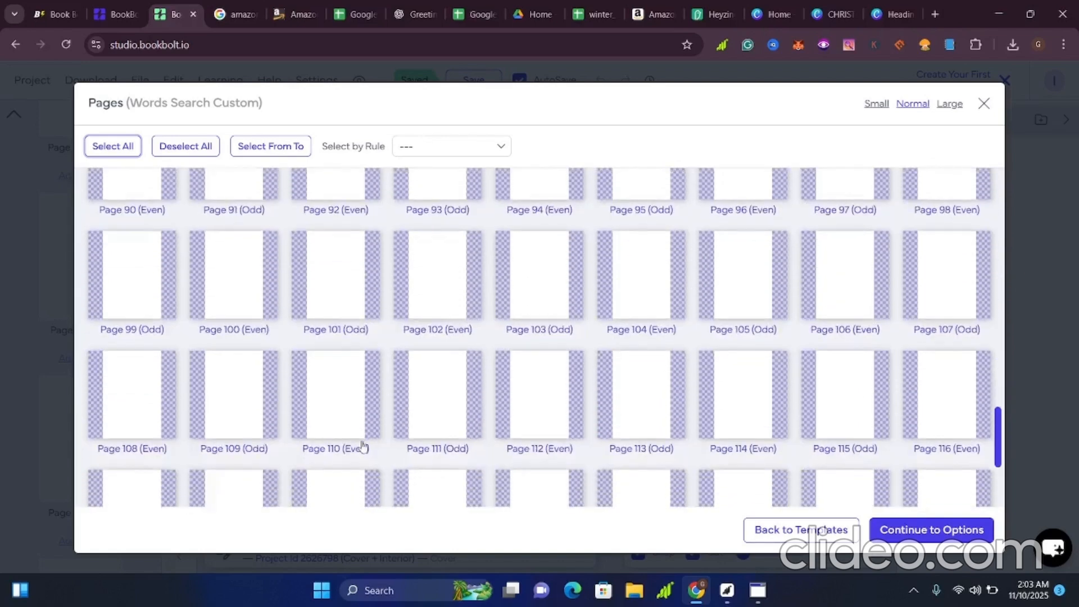
left_click(458, 316)
left_click(531, 318)
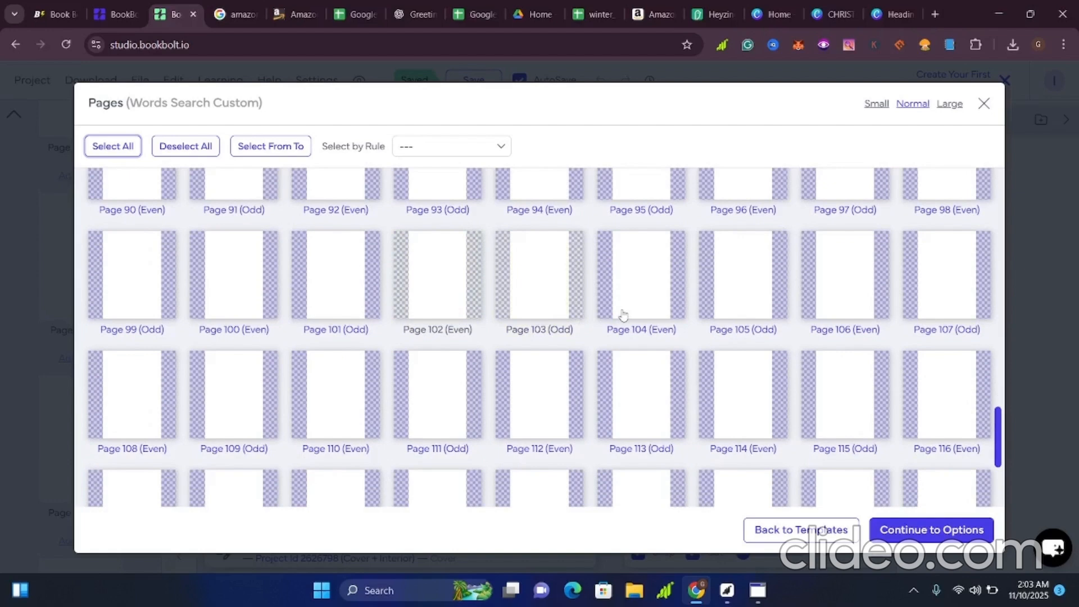
left_click(624, 316)
left_click(755, 310)
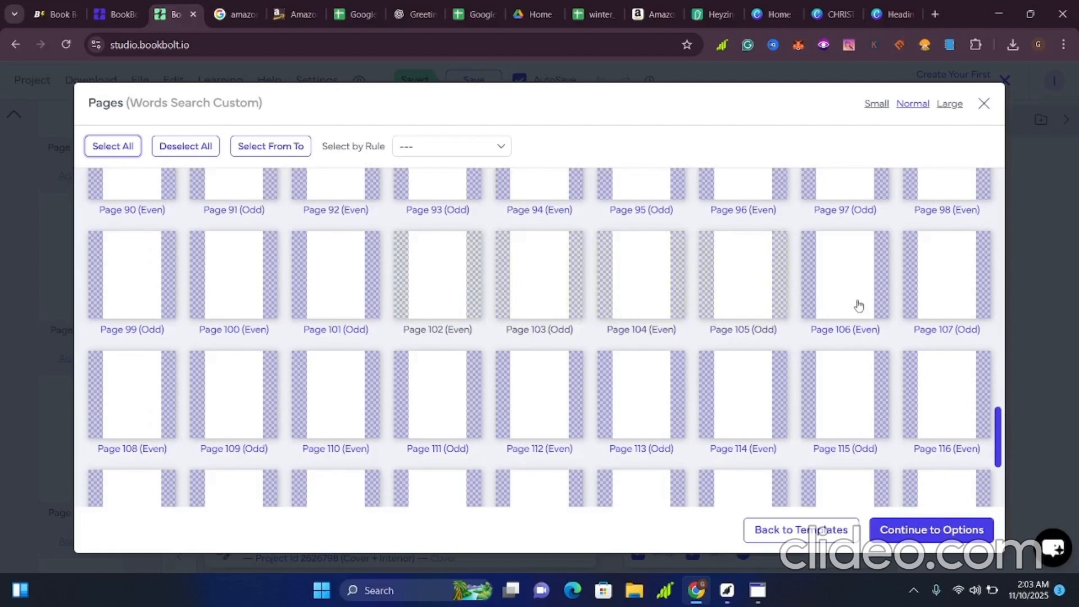
left_click(859, 305)
left_click(977, 293)
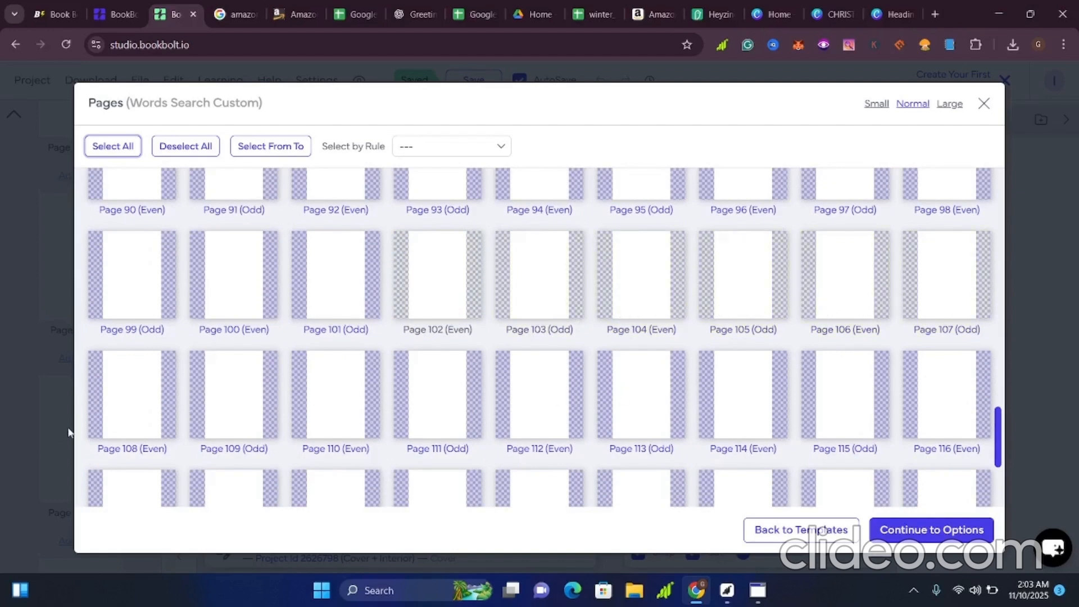
Step: Remove pages 108 to 116 from the pages selected for the word search template
left_click(146, 428)
left_click(234, 429)
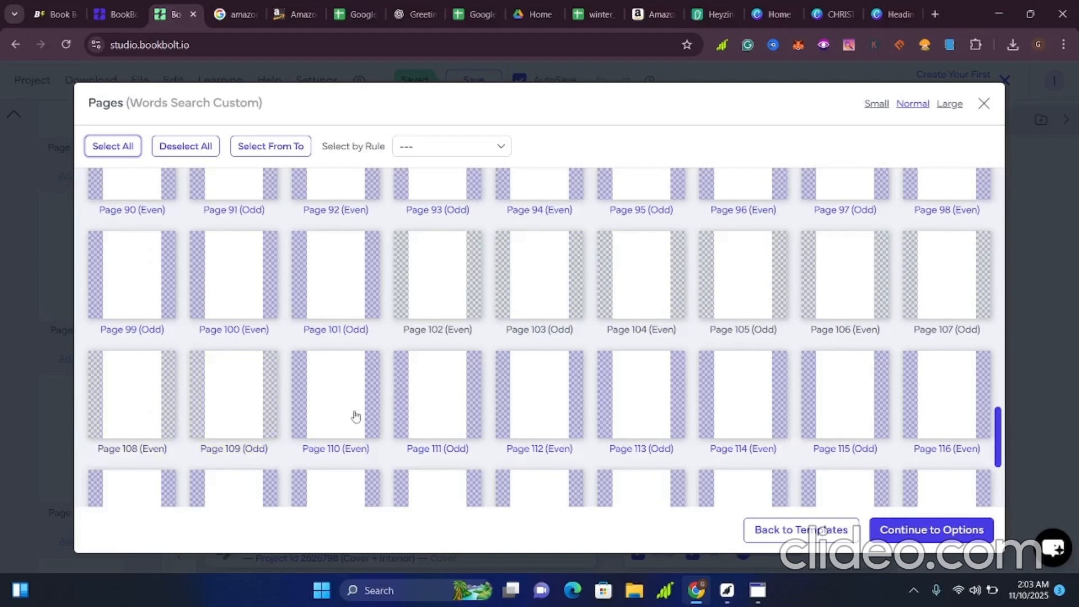
left_click(357, 418)
left_click(430, 416)
left_click(533, 415)
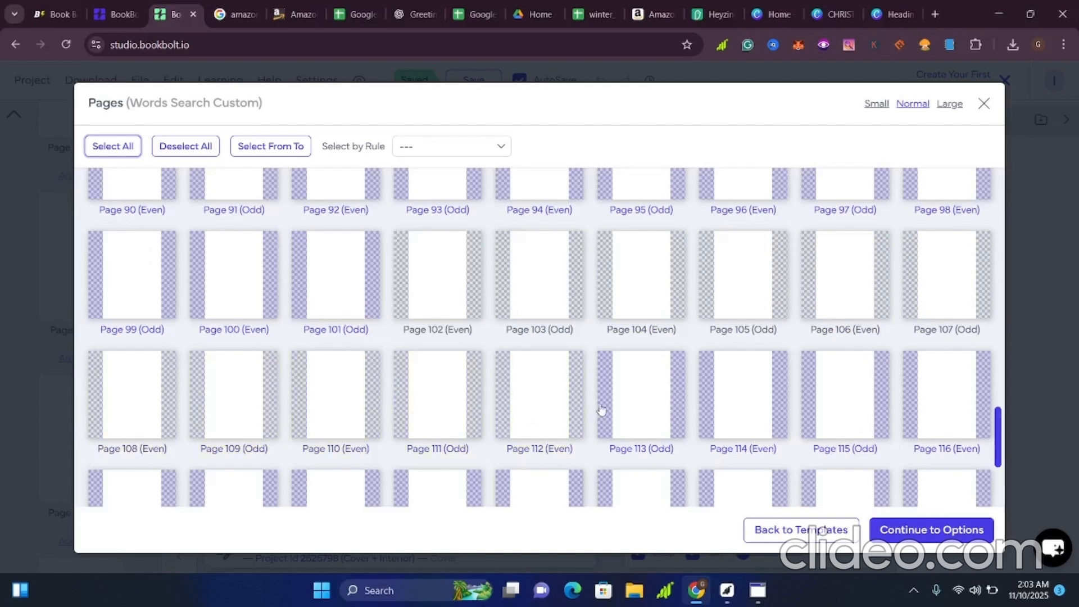
left_click(646, 410)
left_click(771, 417)
left_click(836, 415)
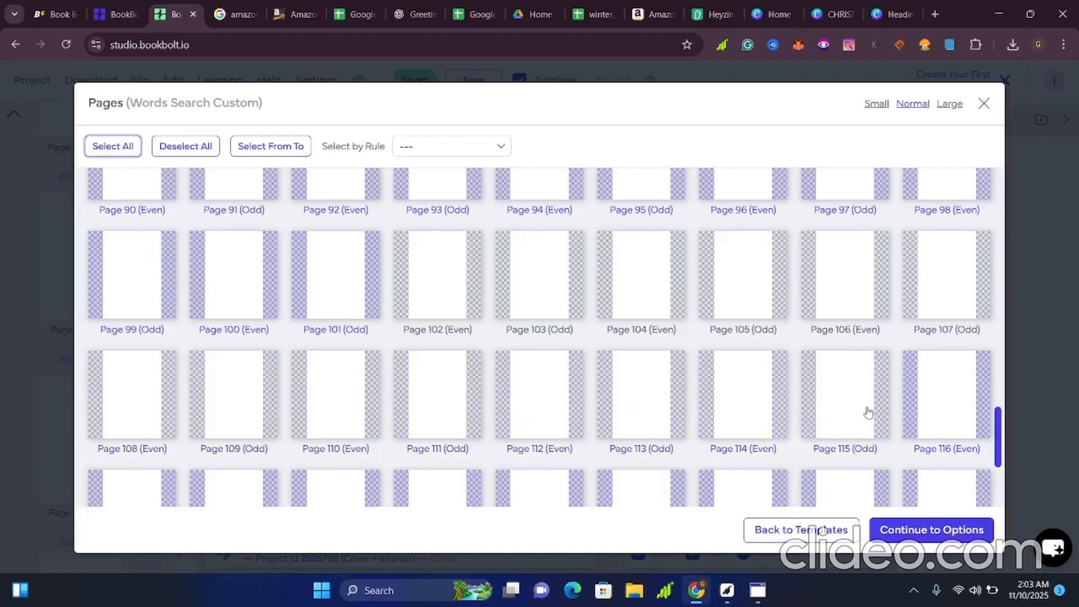
left_click(928, 419)
Step: Exclude pages 117 to 128 from the pages selected for the word search template
scroll(675, 408, "down", 4)
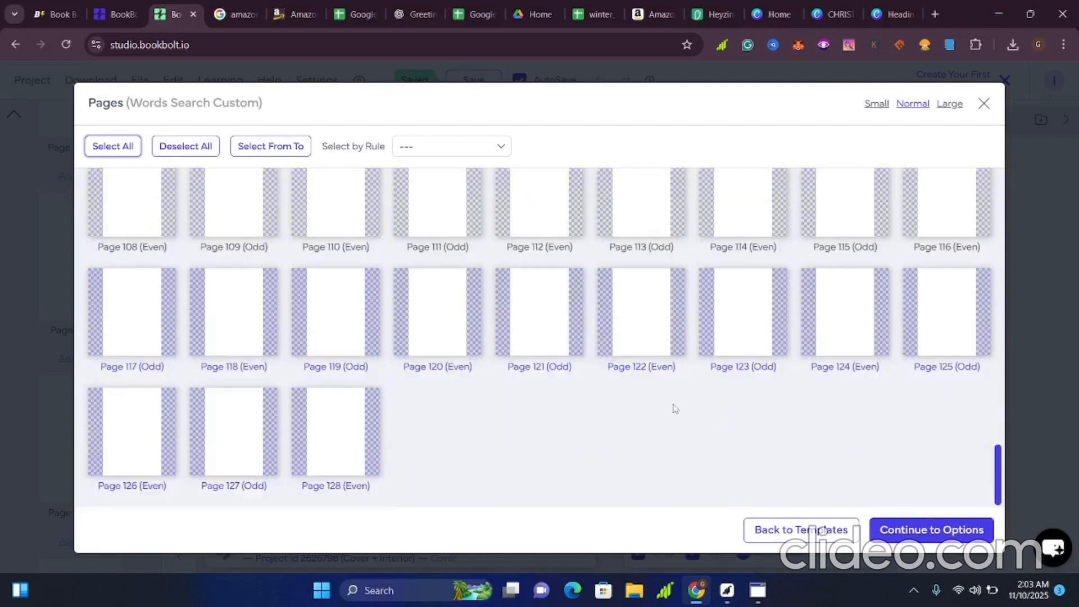
left_click(121, 353)
left_click(222, 341)
left_click(349, 348)
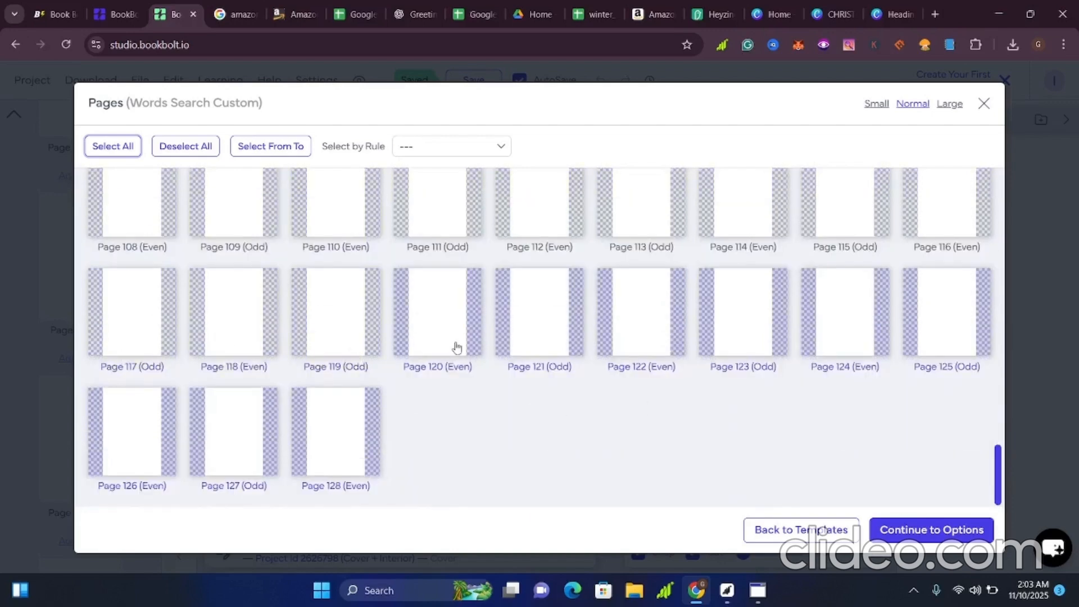
left_click(456, 347)
left_click(540, 339)
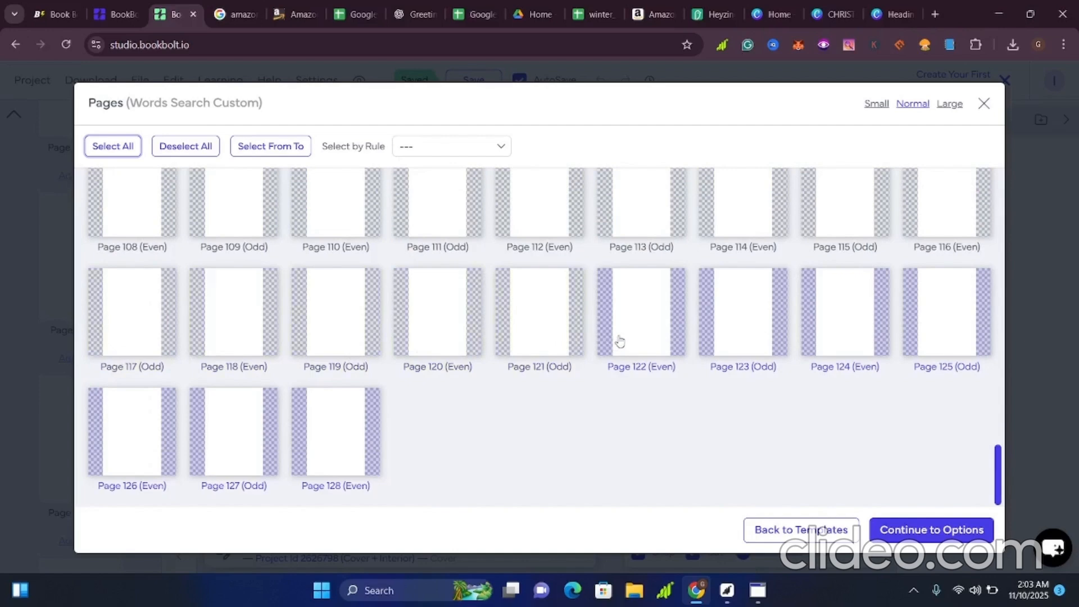
left_click(620, 342)
left_click(749, 344)
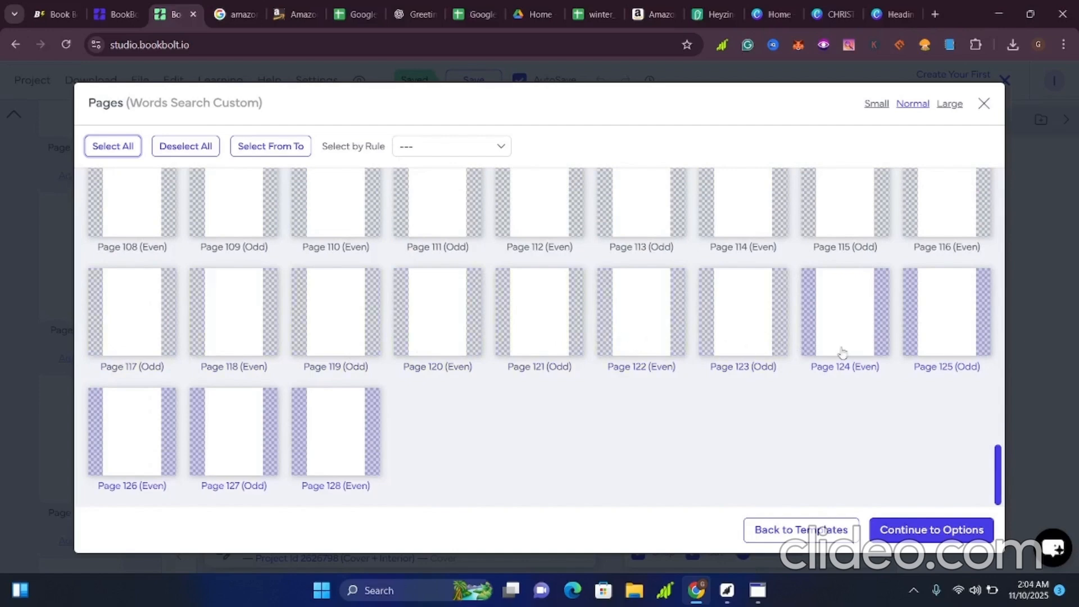
left_click(842, 352)
left_click(920, 350)
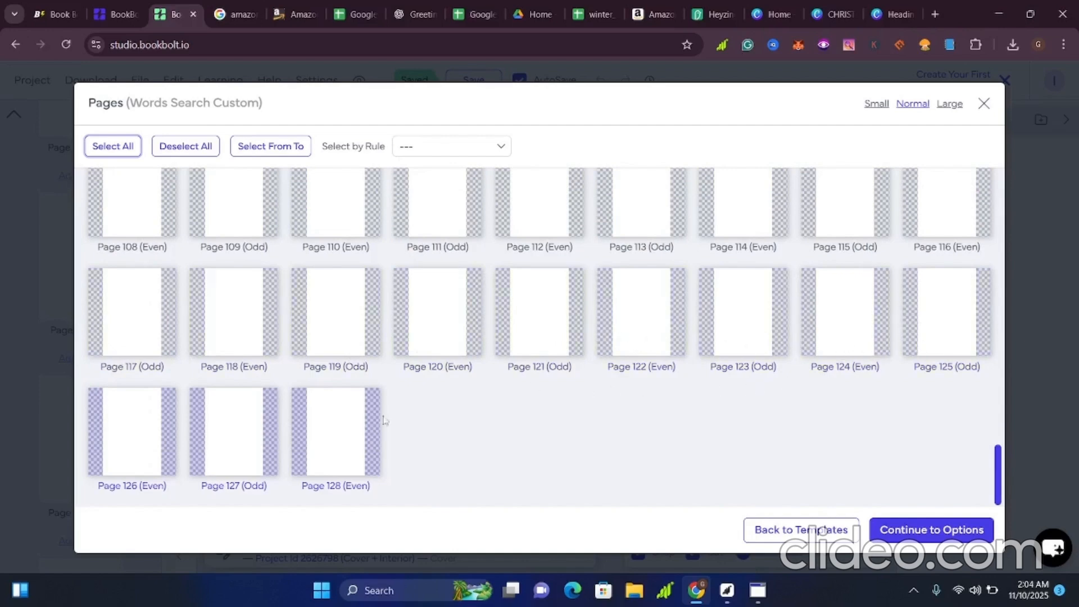
left_click(301, 445)
left_click(215, 451)
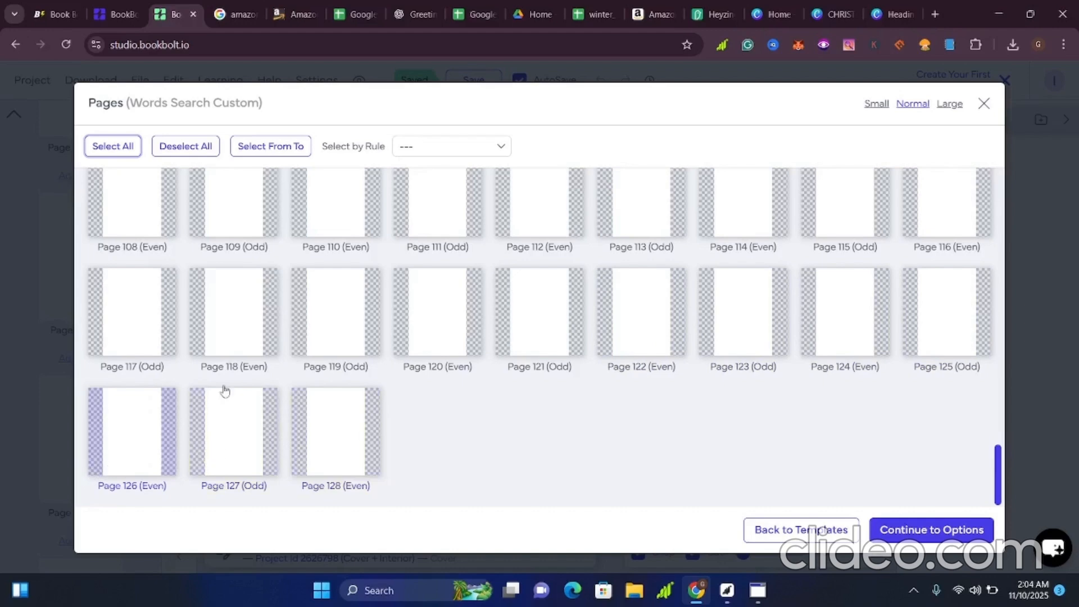
left_click(135, 430)
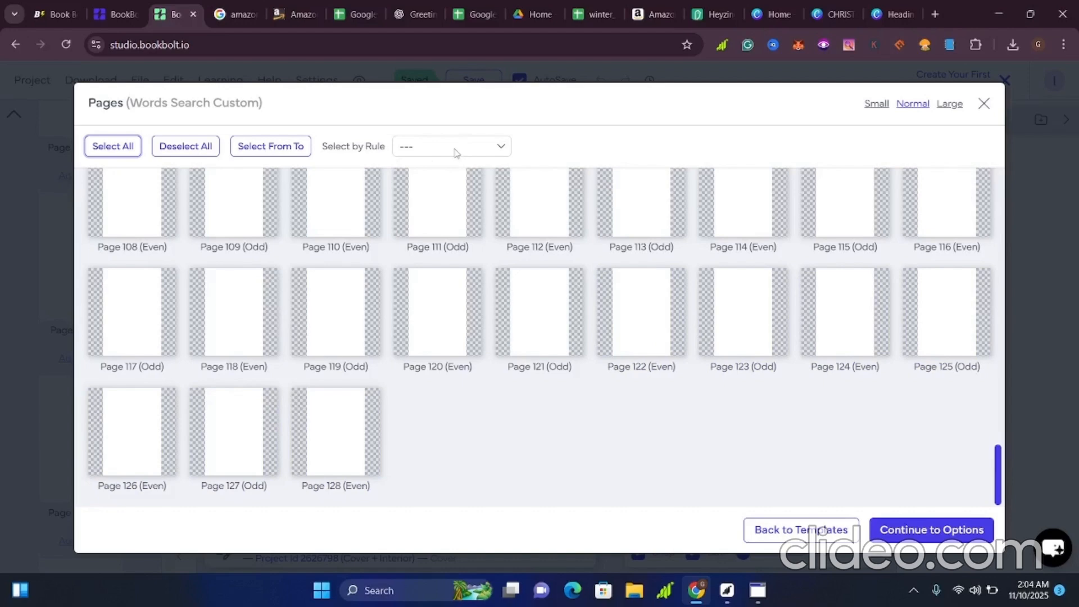
Step: Check the page selection back to the cover, and continue to the template's options
scroll(498, 367, "up", 6)
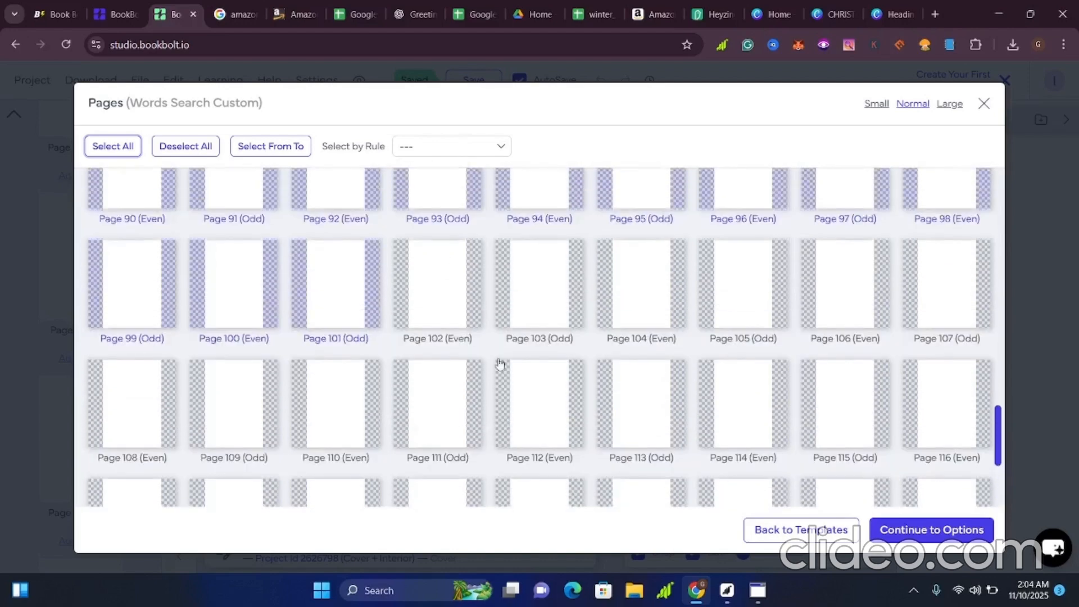
scroll(498, 368, "up", 2)
scroll(486, 397, "up", 7)
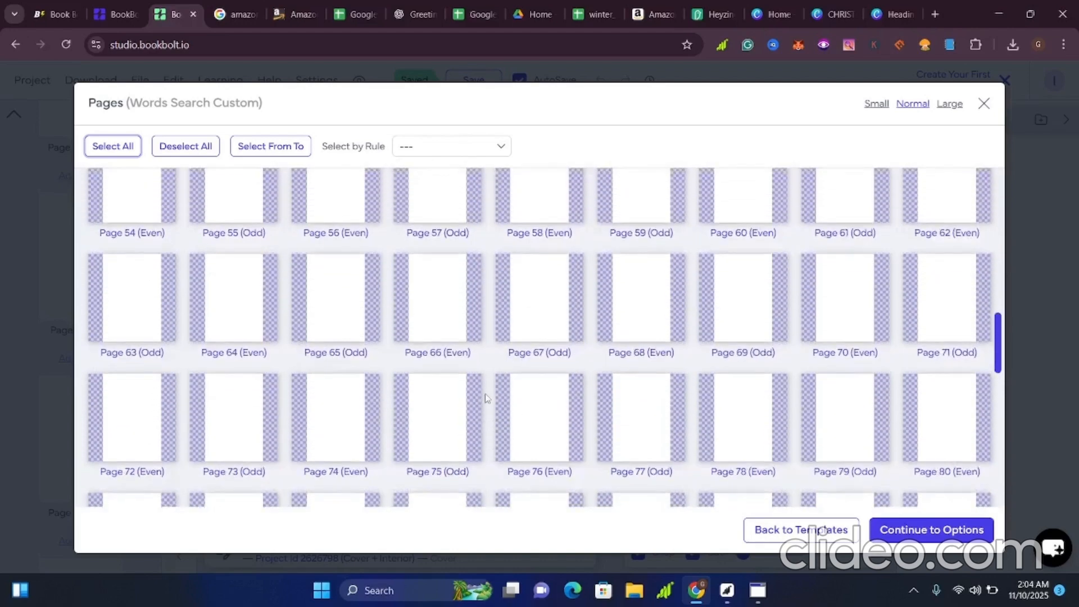
scroll(459, 402, "up", 5)
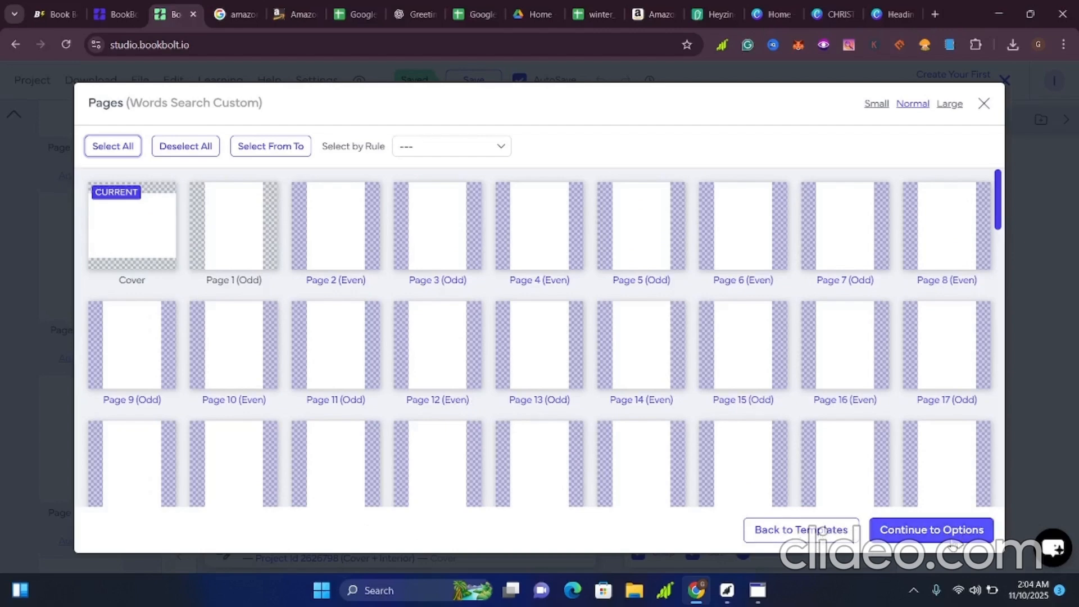
left_click(955, 537)
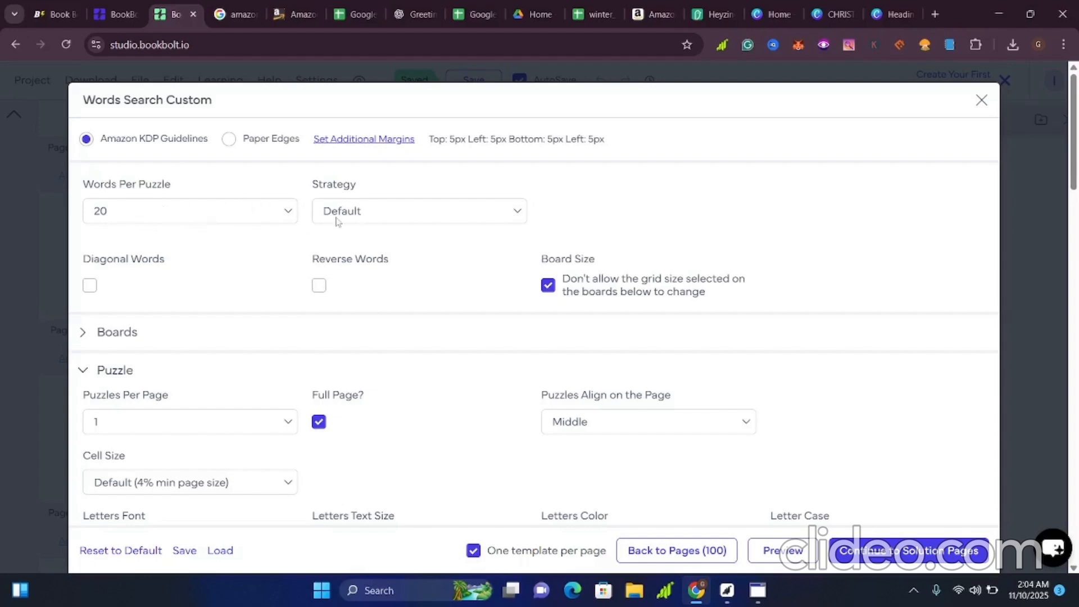
Step: Review the available words-per-puzzle values and the template's puzzle and clue settings
left_click(287, 213)
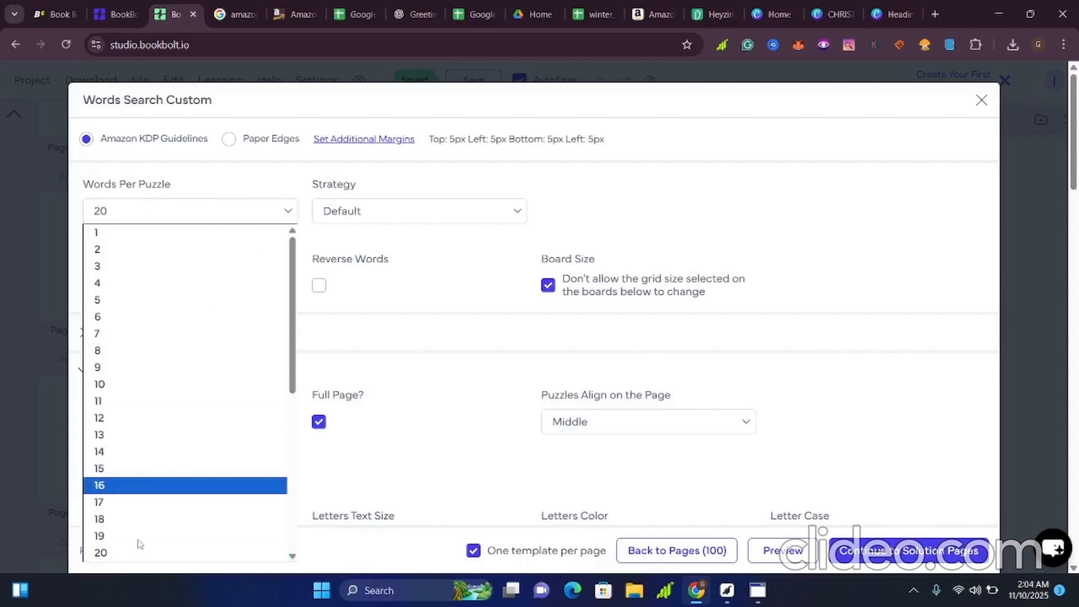
scroll(129, 405, "down", 5)
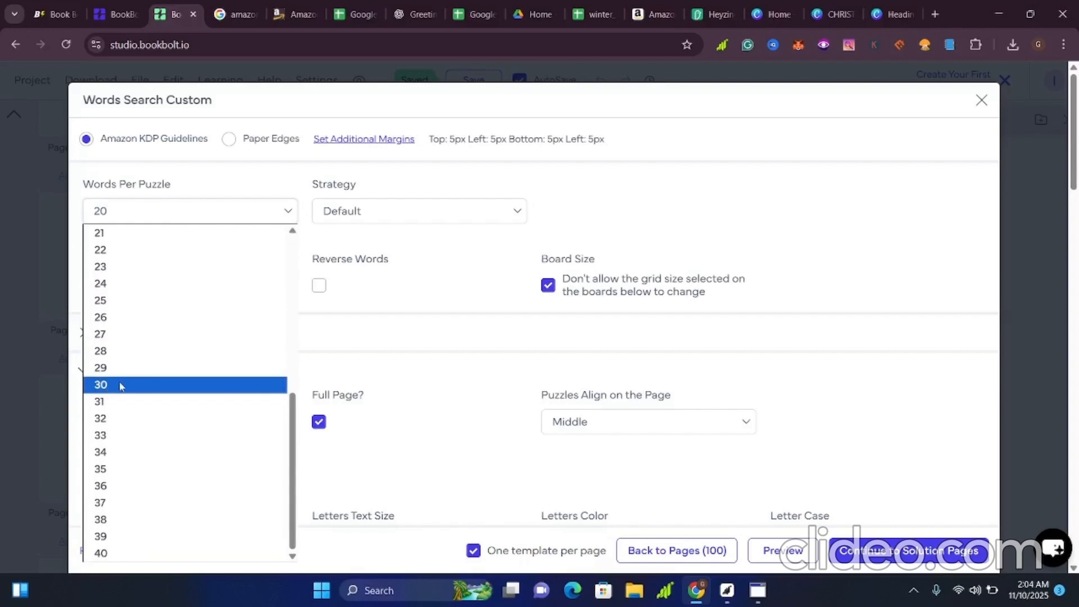
left_click(198, 211)
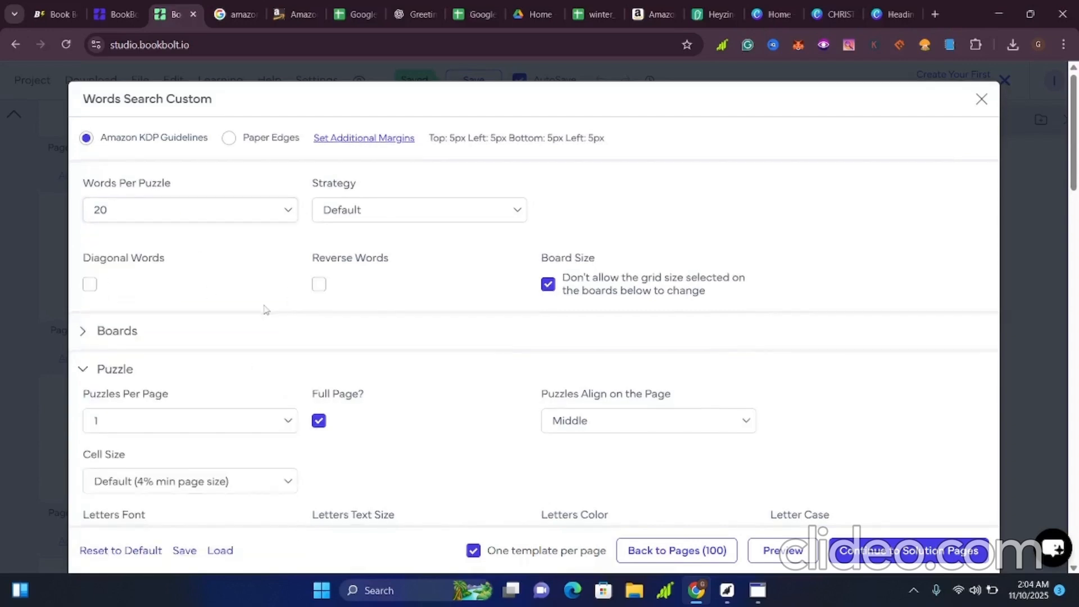
scroll(188, 304, "down", 2)
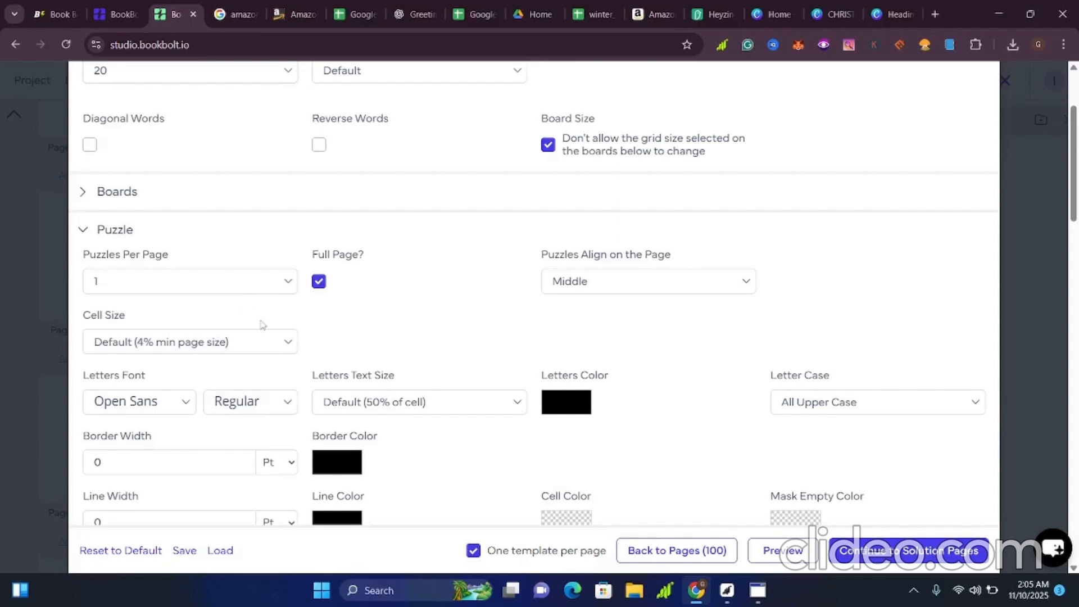
scroll(262, 325, "down", 2)
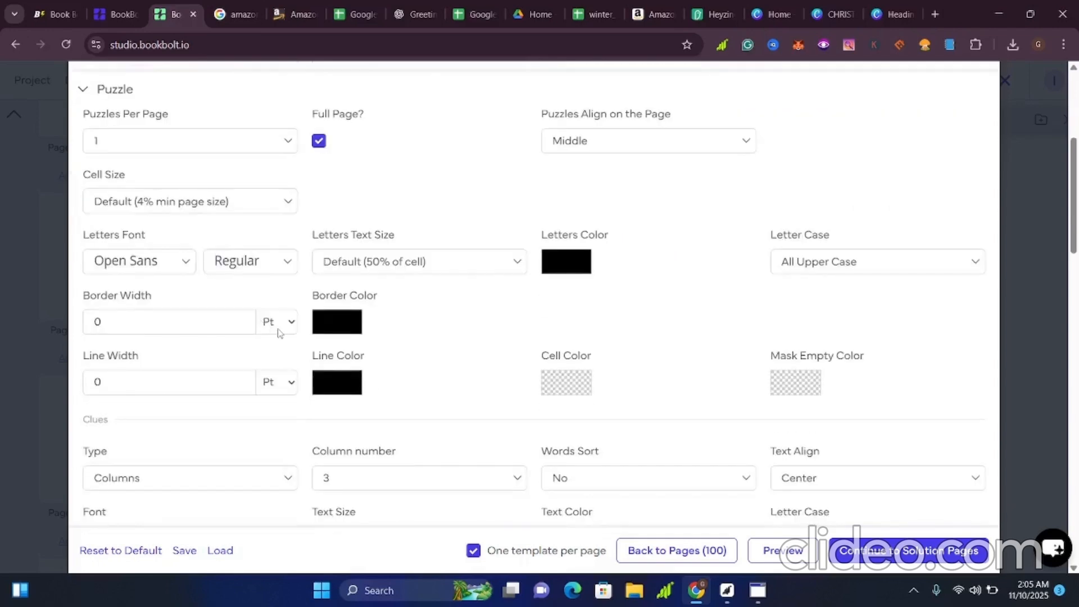
scroll(278, 333, "up", 1)
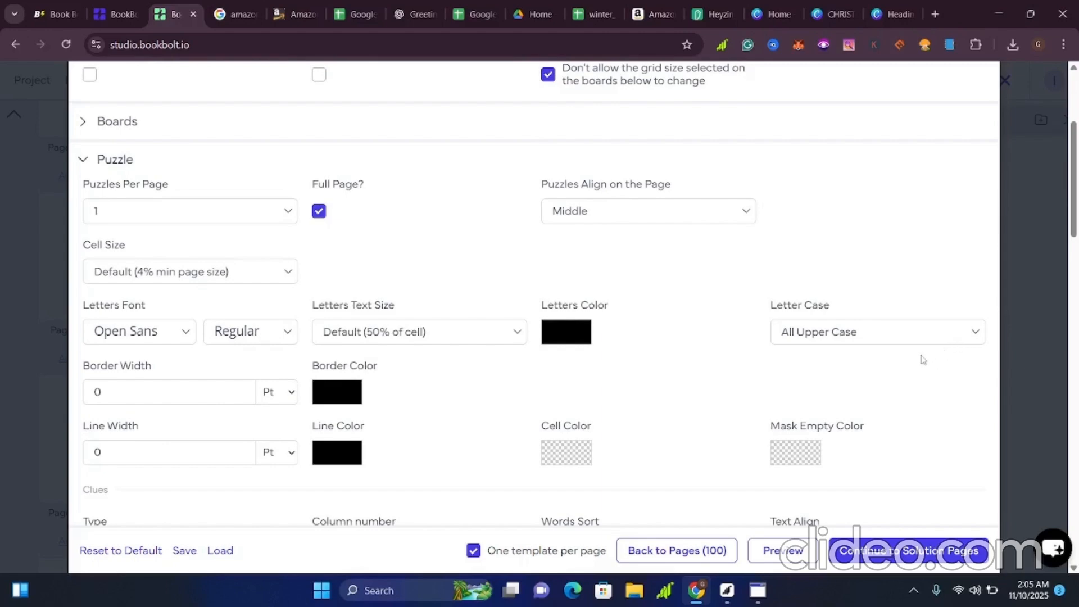
scroll(923, 359, "down", 2)
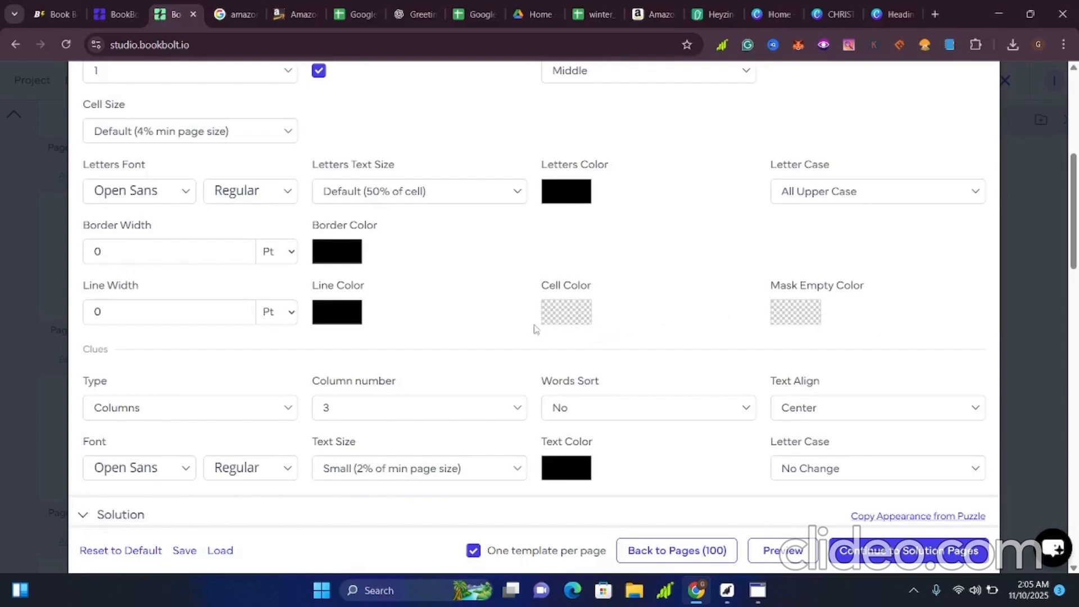
scroll(558, 225, "down", 1)
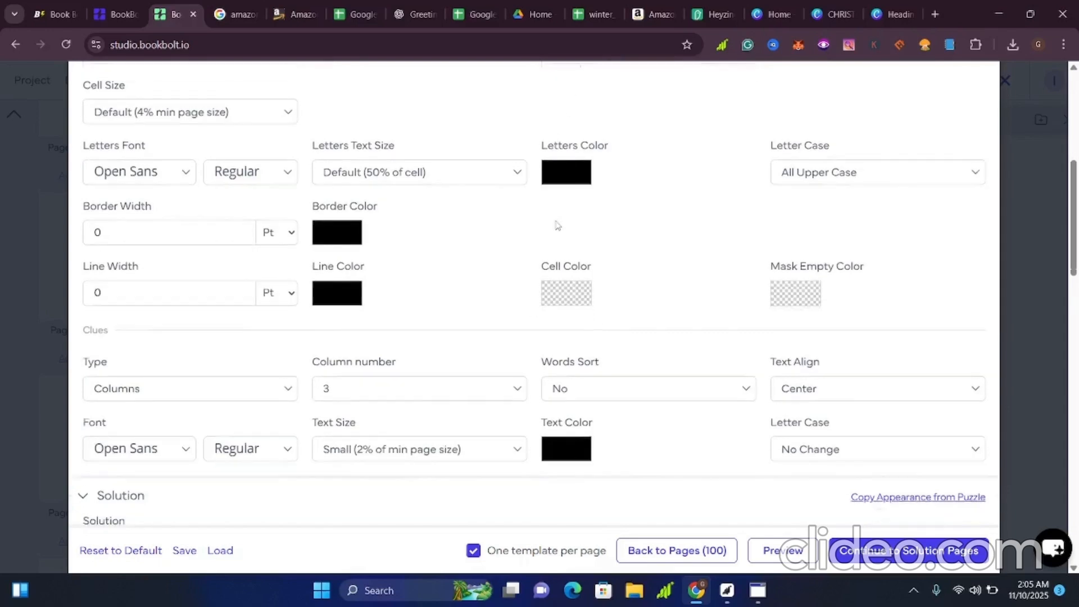
scroll(558, 226, "down", 3)
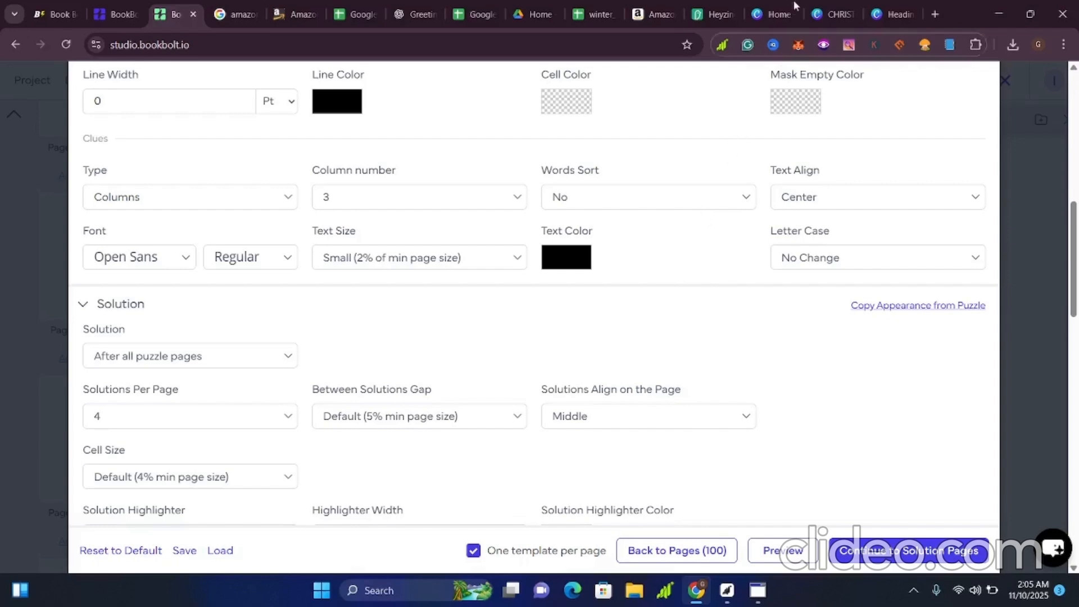
Step: Switch to the Heyzine flipbook, page forward through the sample puzzles to examine their layout, and return to Book Bolt Studio
left_click(708, 17)
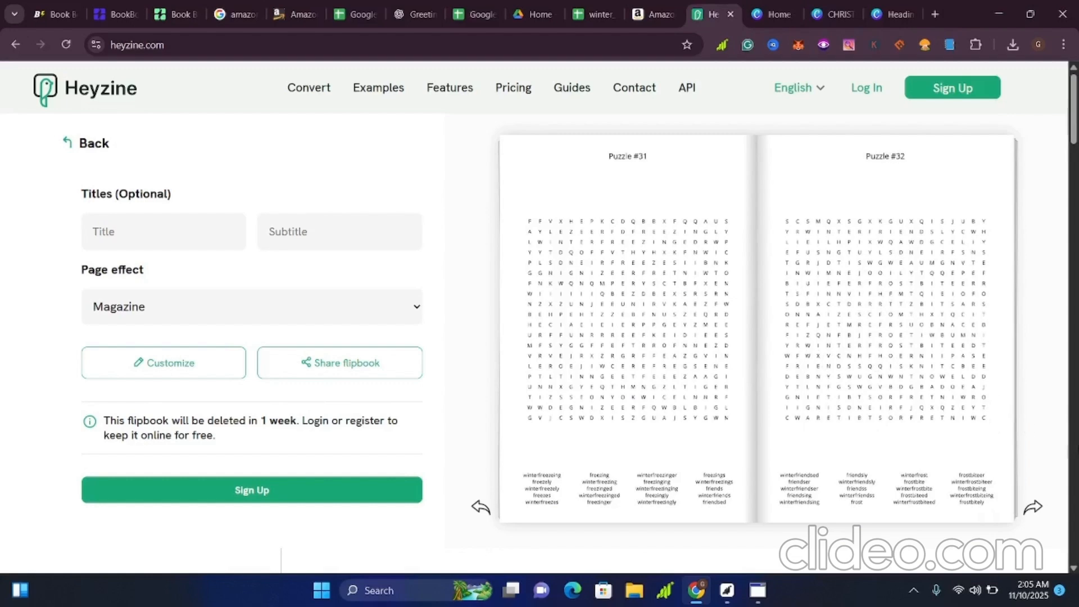
left_click(1036, 511)
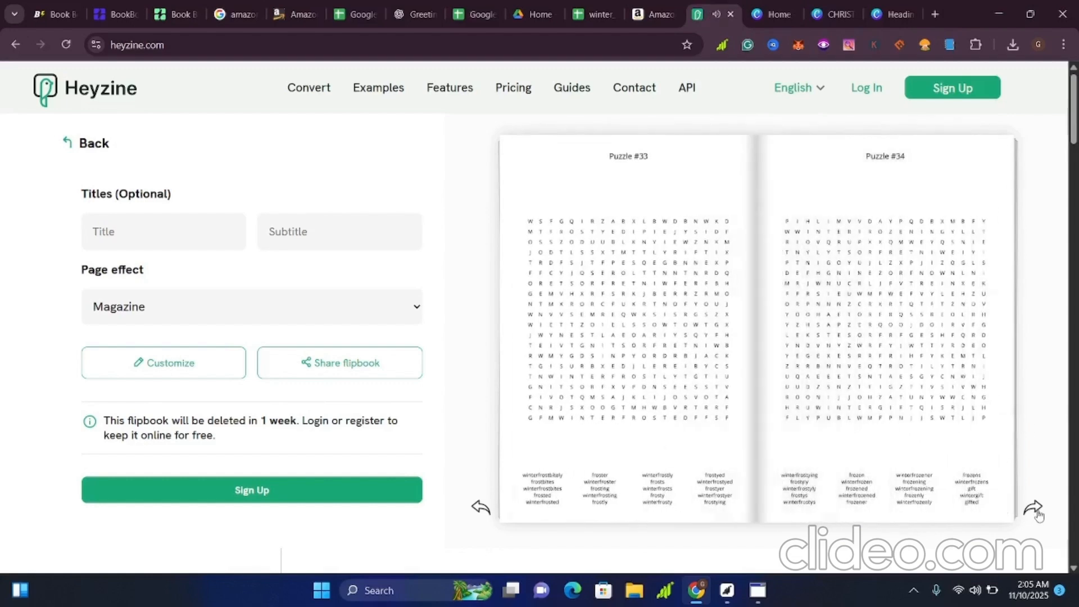
left_click(1036, 510)
left_click(1036, 511)
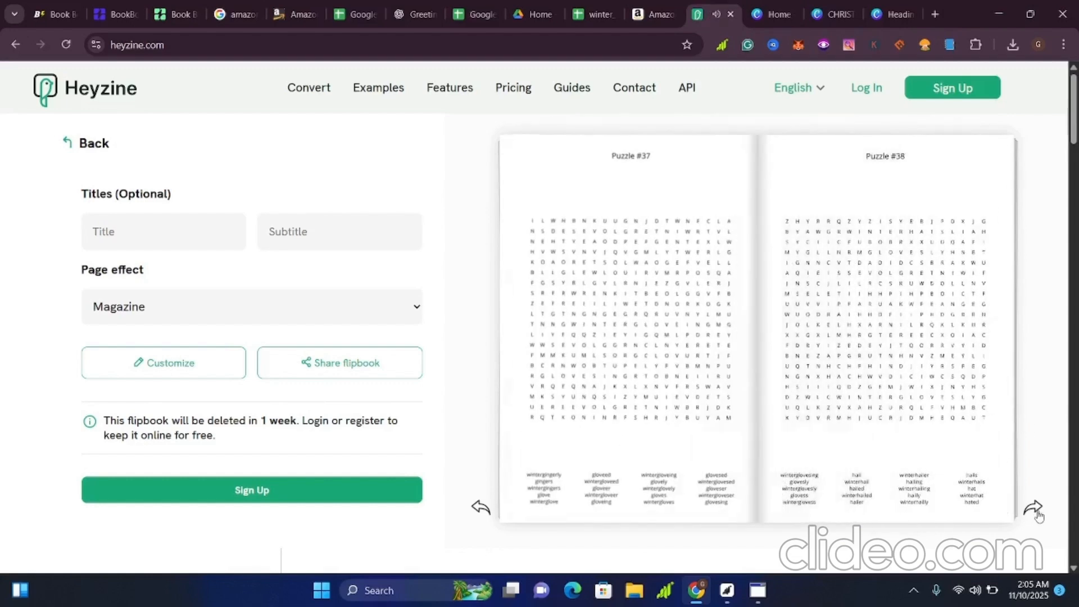
left_click(1036, 510)
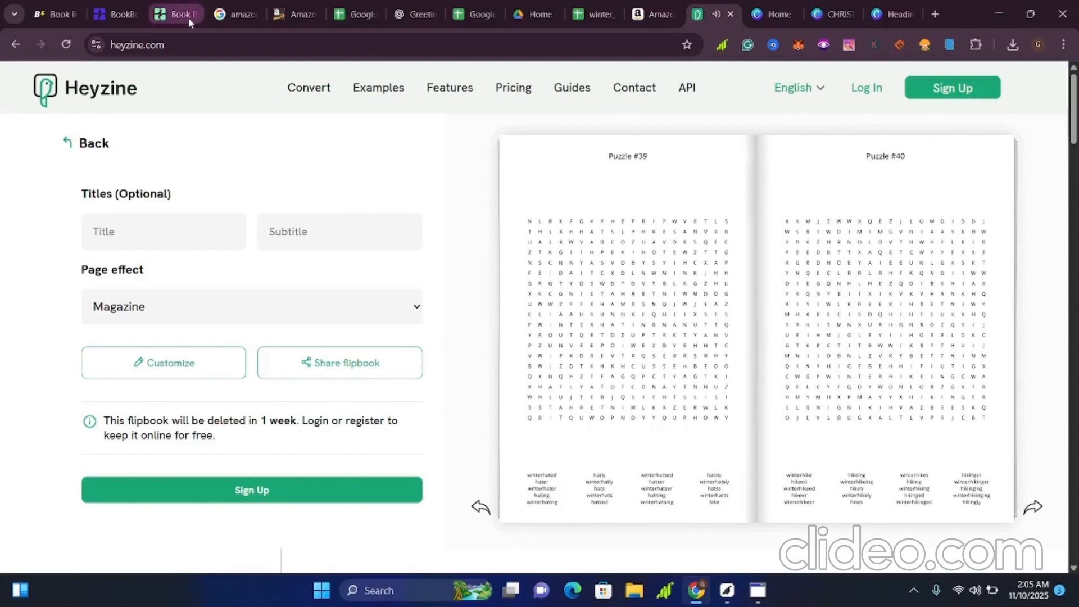
left_click(187, 18)
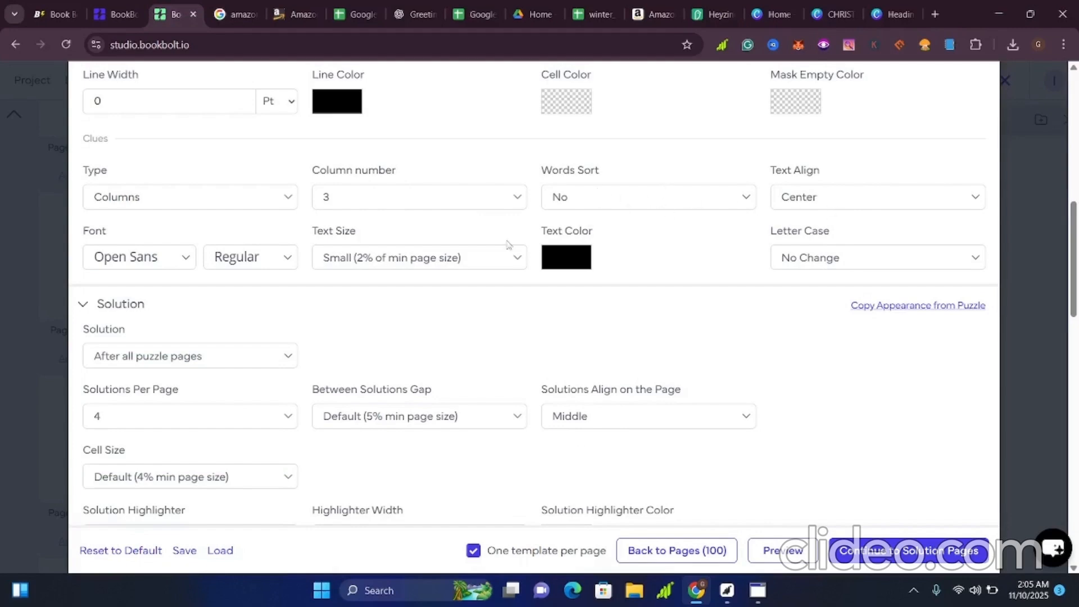
Step: Review the template's solution settings and the puzzle and solution title settings
scroll(128, 251, "down", 1)
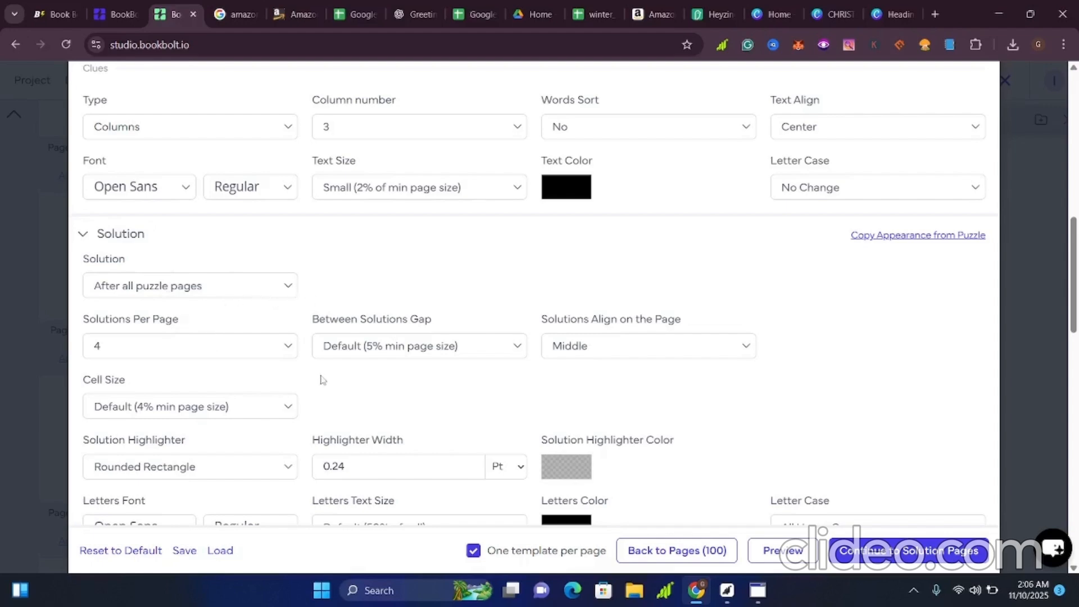
scroll(396, 444, "down", 3)
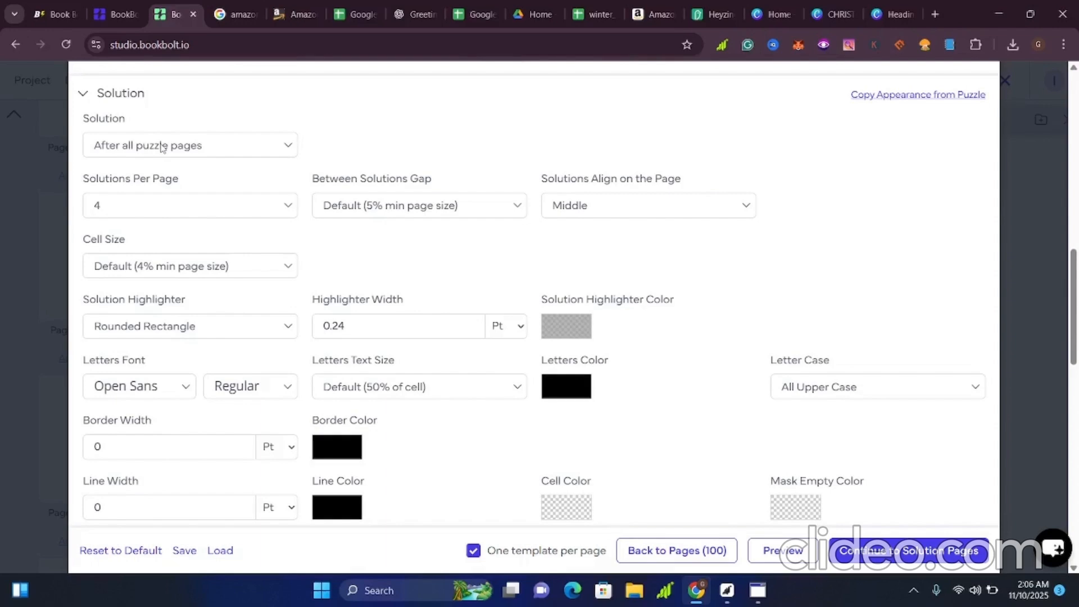
scroll(447, 222, "down", 5)
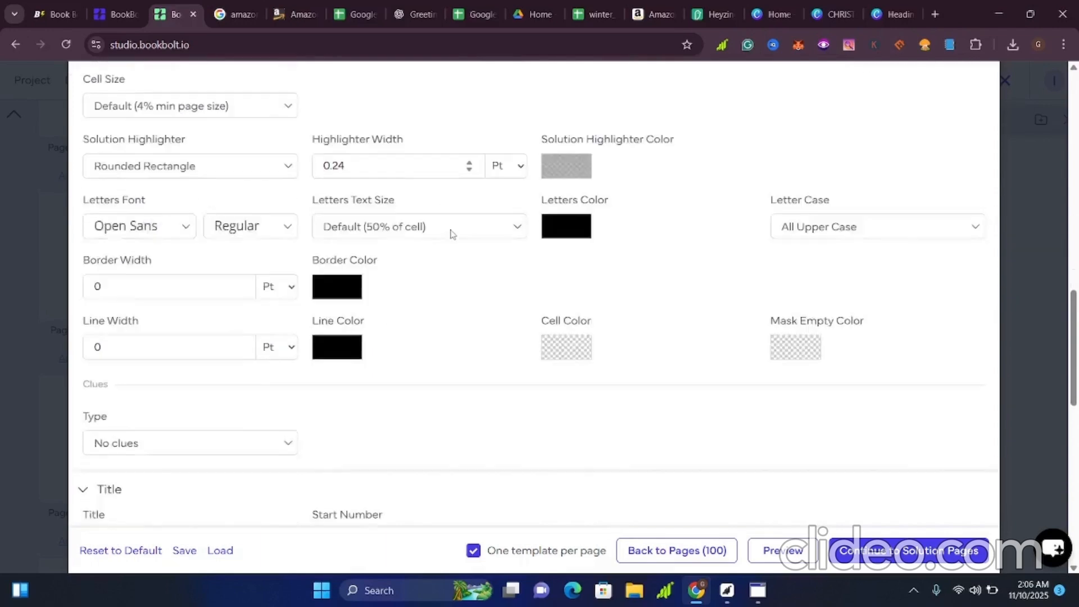
scroll(427, 258, "down", 4)
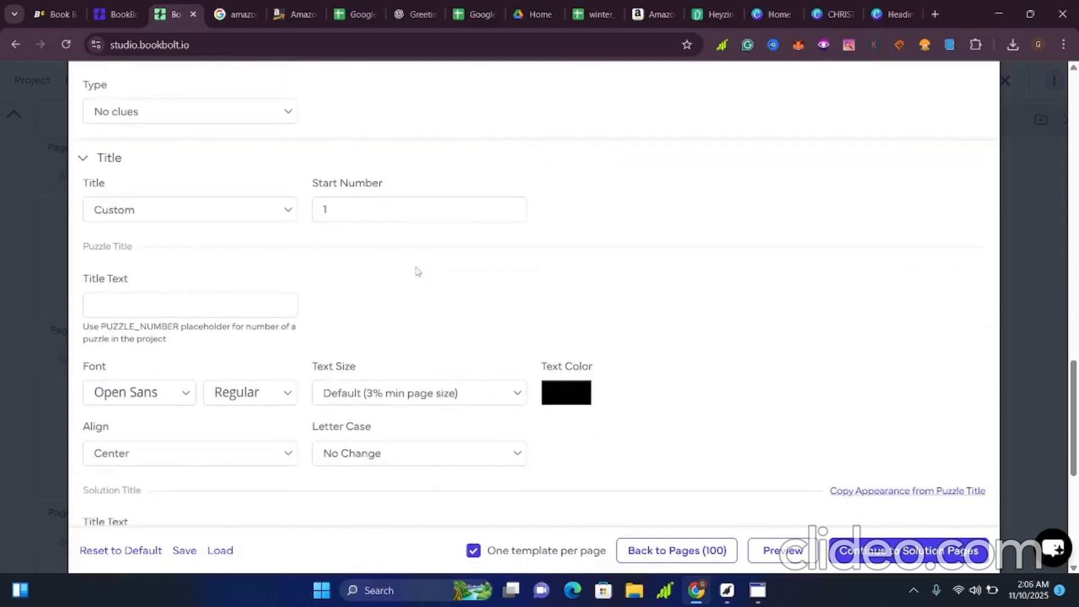
scroll(417, 270, "down", 1)
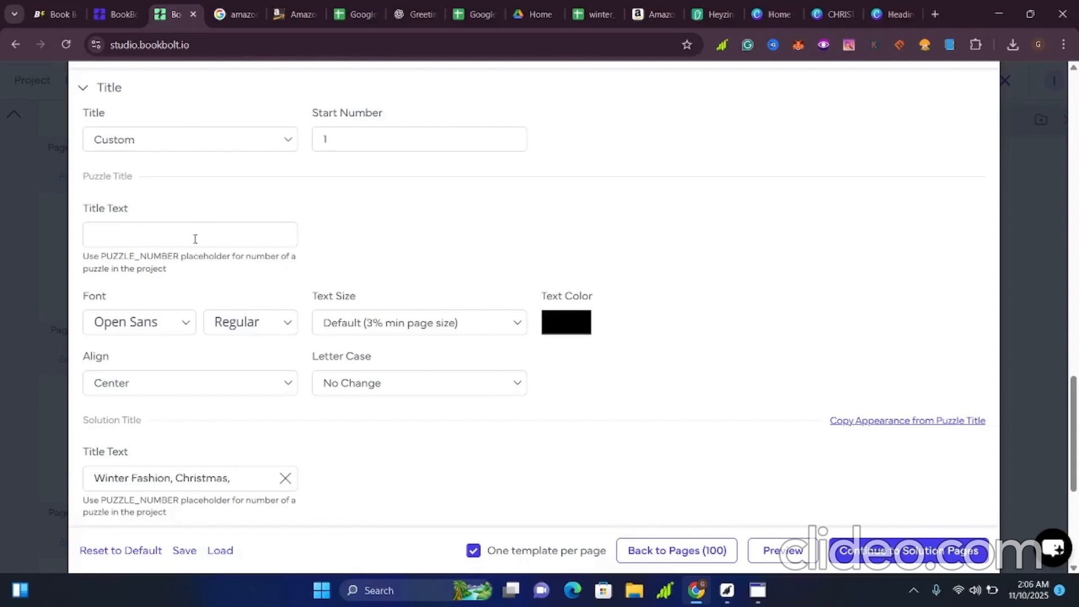
scroll(291, 320, "down", 3)
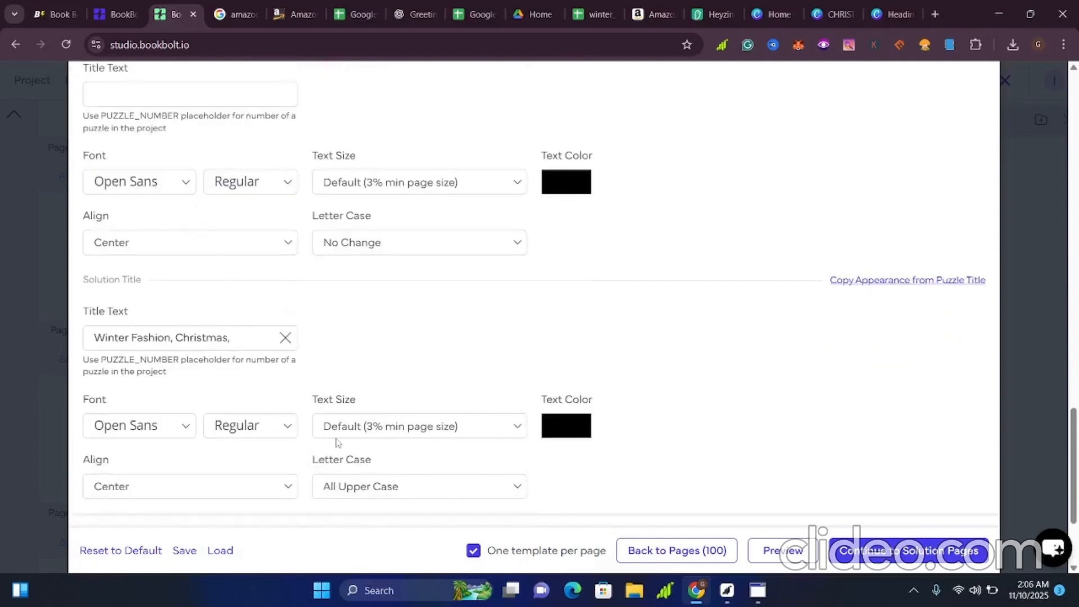
scroll(195, 358, "down", 1)
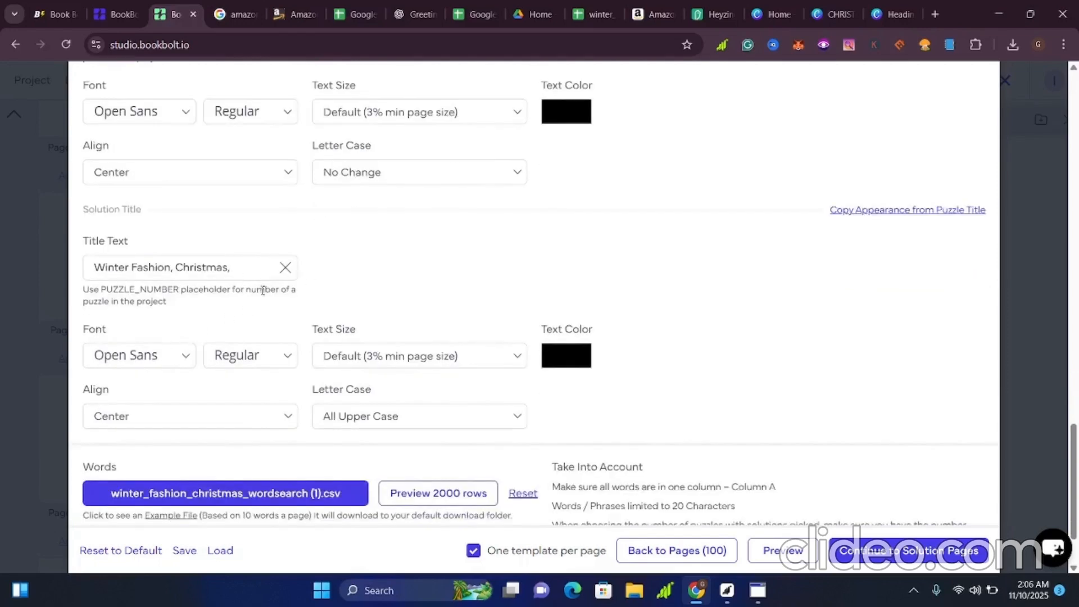
Step: Preview the rows of the uploaded winter_fashion_christmas_wordsearch (1).csv word list, look through the words, and close the preview
scroll(407, 320, "down", 1)
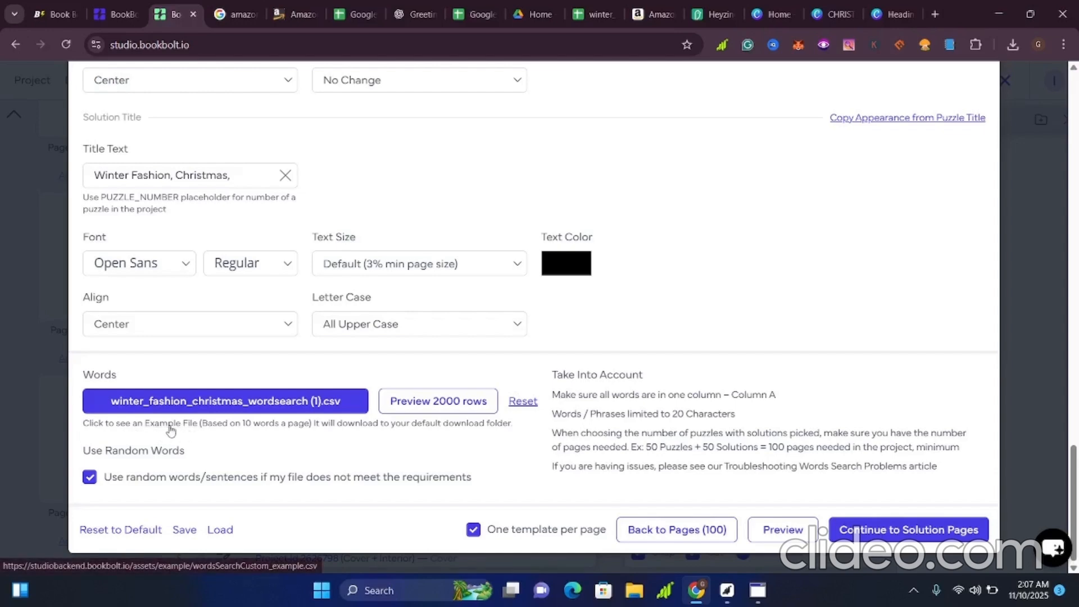
left_click(422, 408)
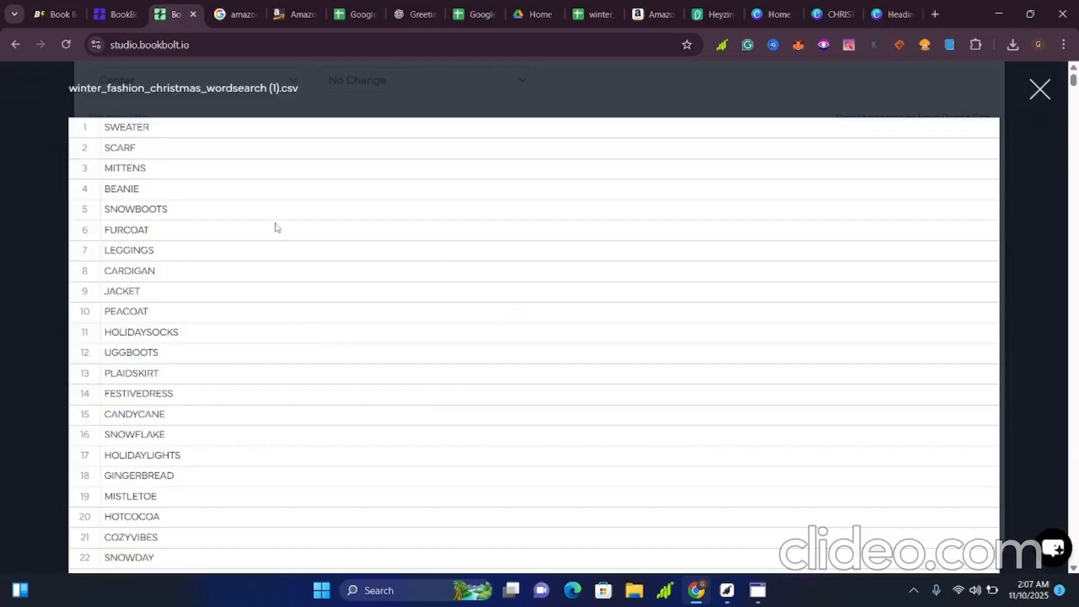
scroll(227, 410, "down", 10)
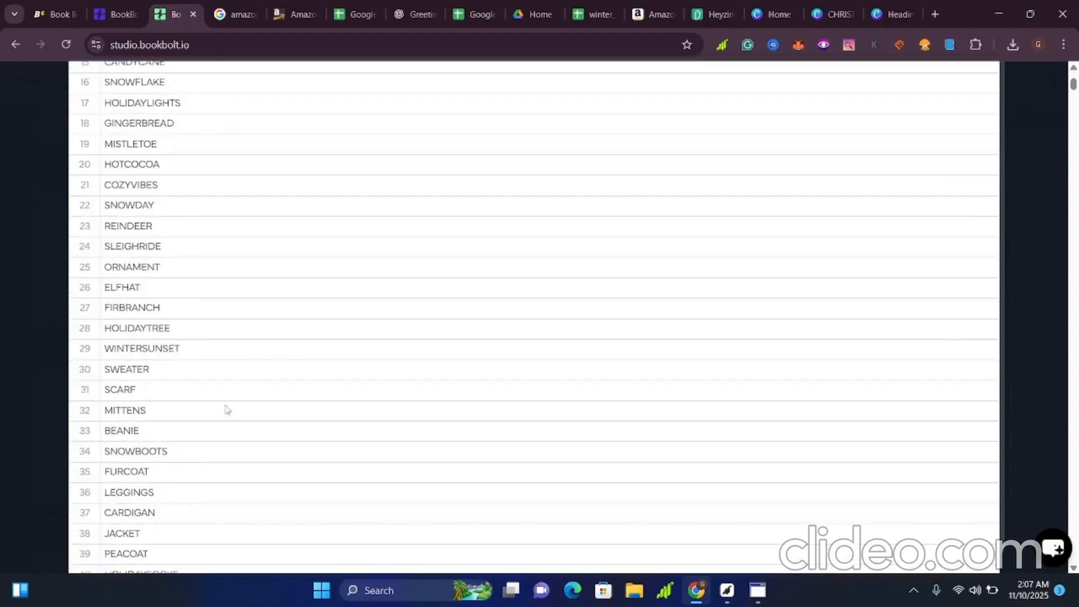
scroll(228, 421, "down", 20)
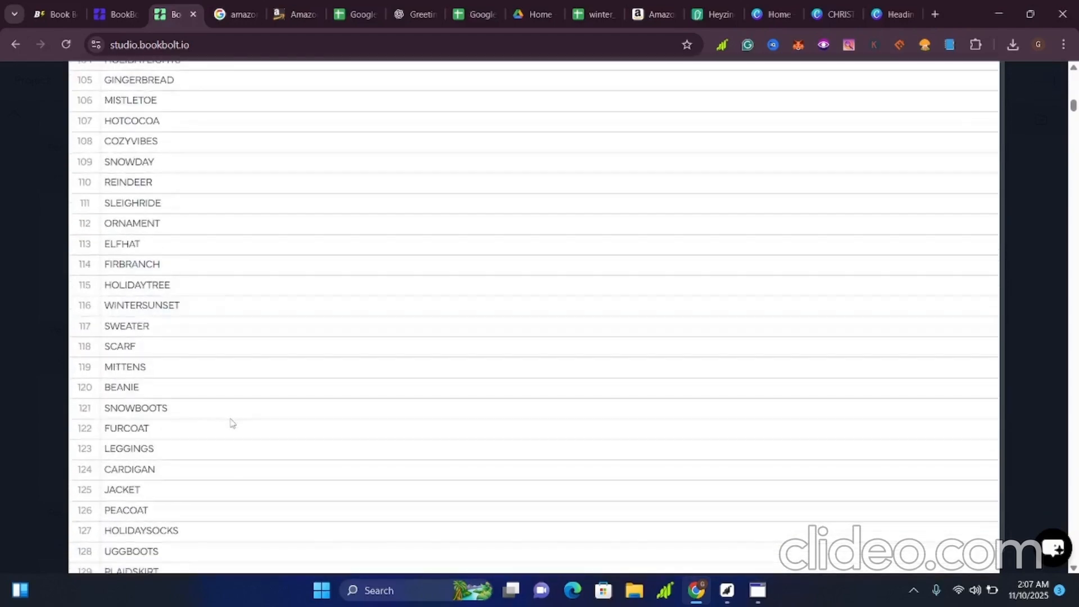
scroll(228, 423, "down", 20)
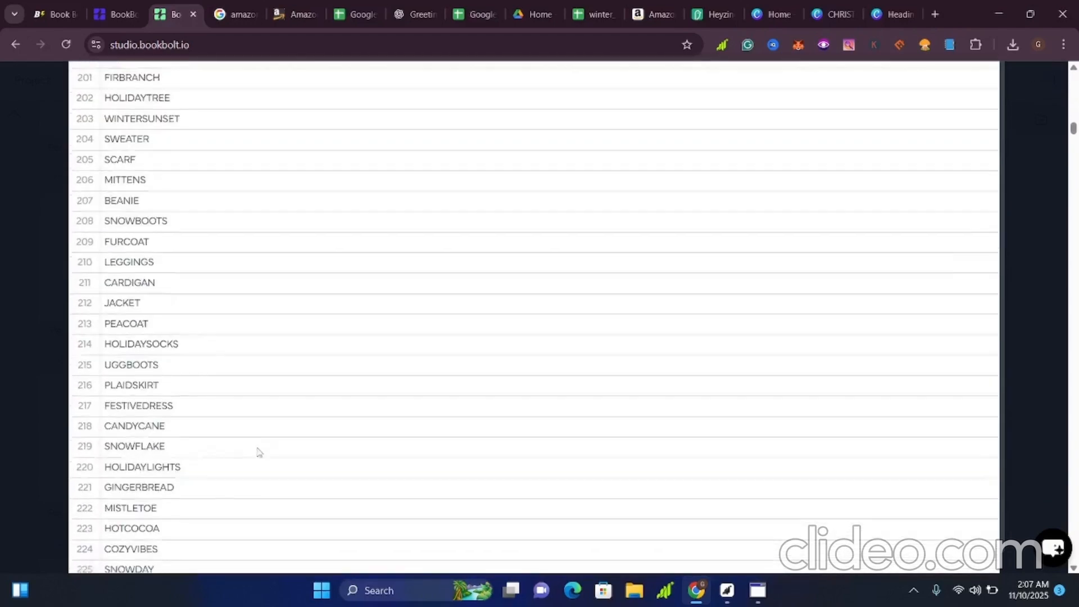
scroll(265, 449, "down", 20)
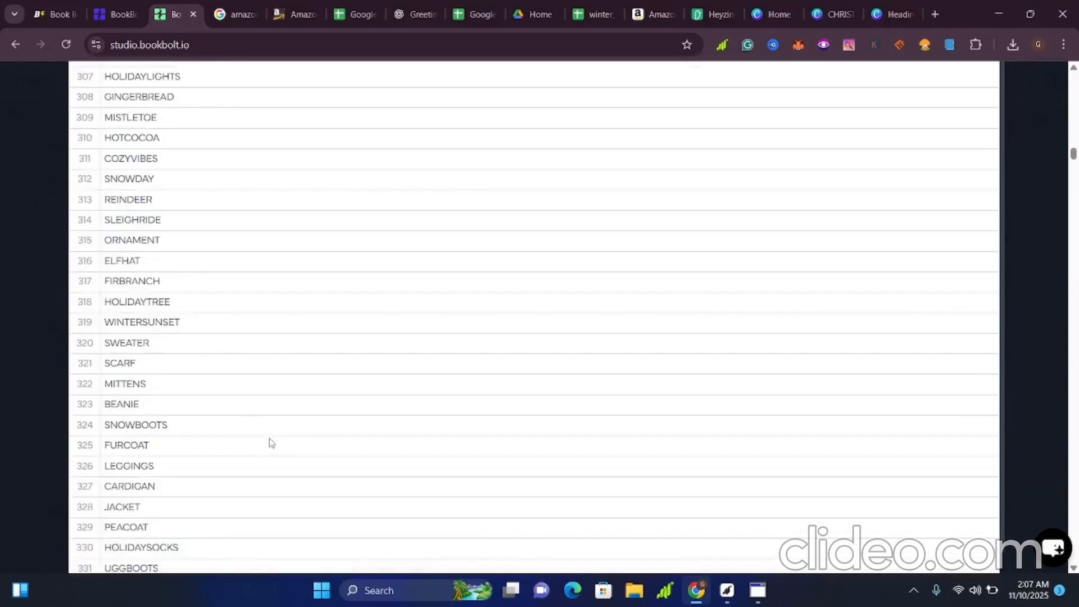
scroll(663, 422, "up", 10)
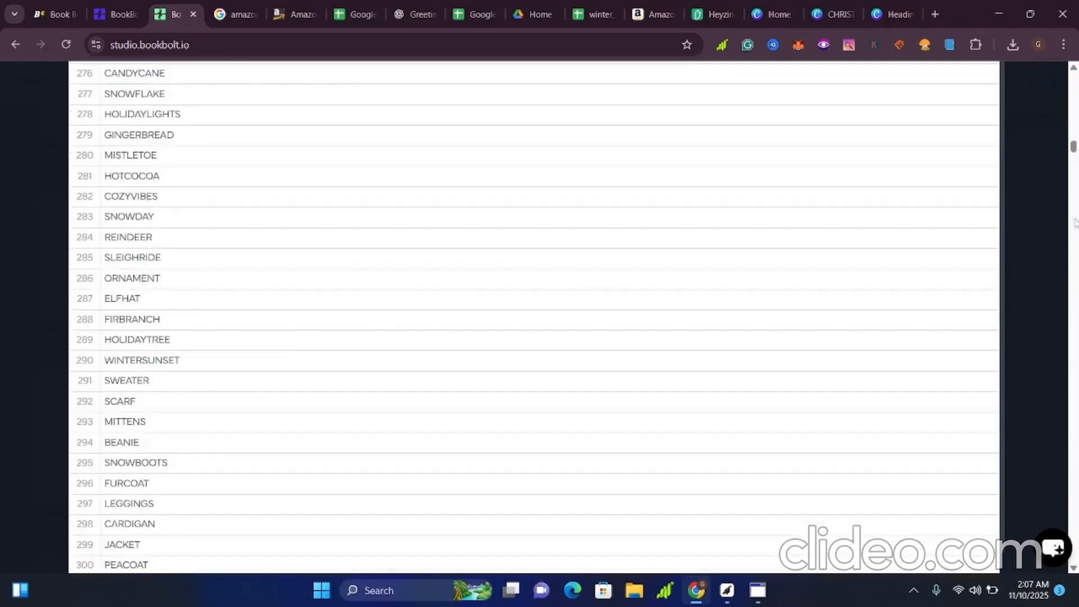
scroll(1046, 193, "up", 10)
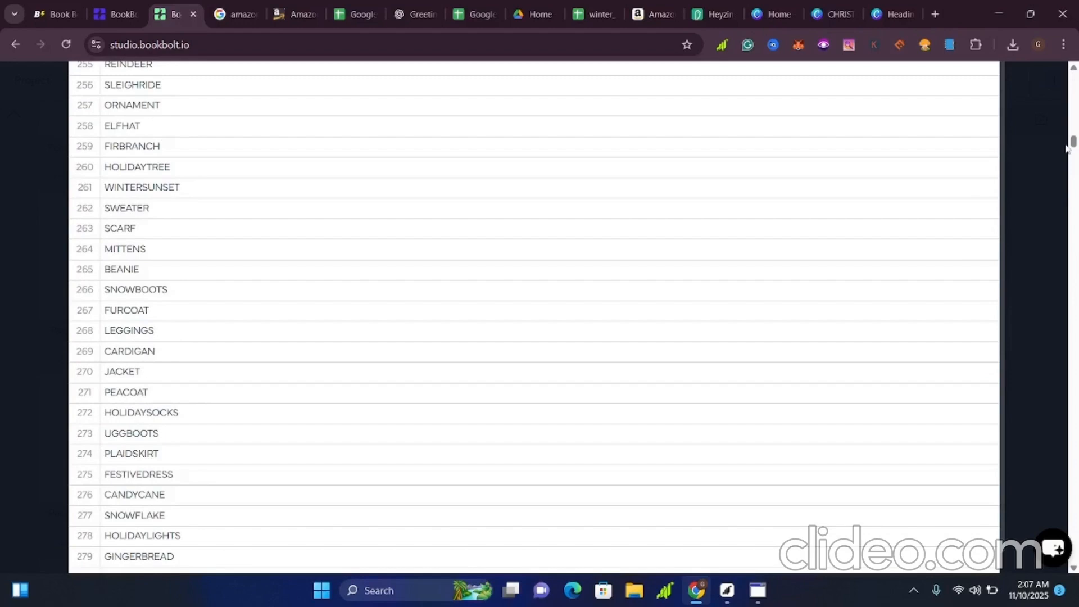
left_click_drag(1072, 139, 1074, 80)
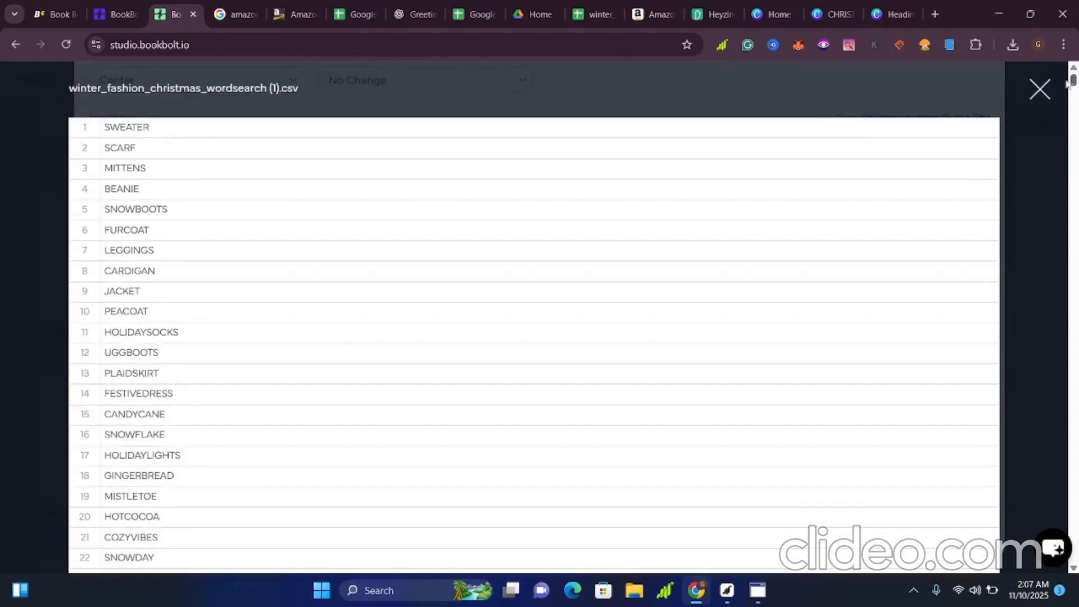
left_click(1043, 90)
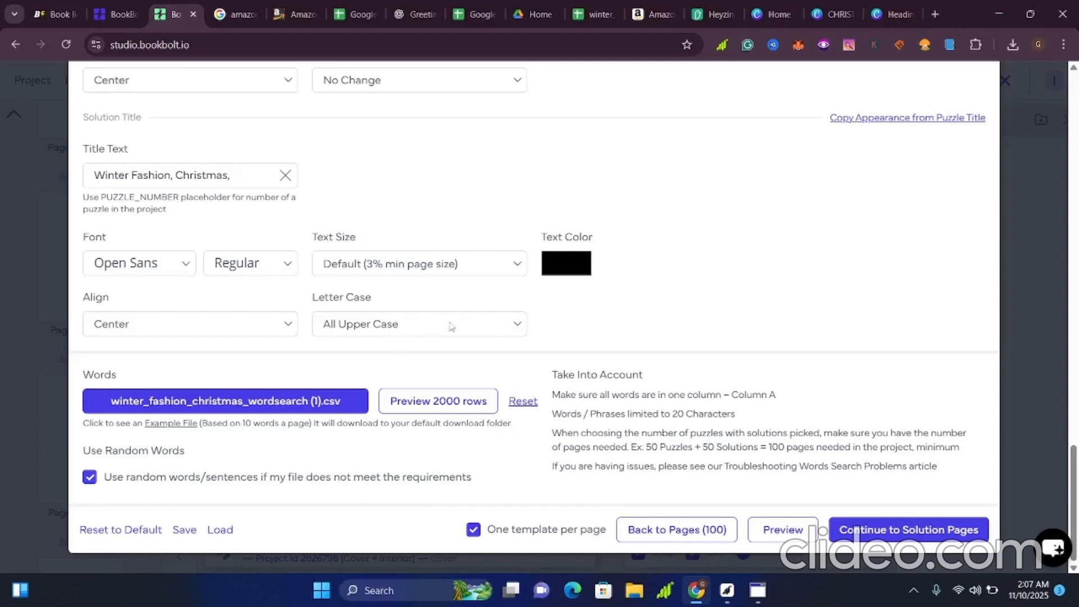
Step: Switch to ChatGPT to check its CSV file reply, and look through column A of the winter_fashion_christmas_wordsearch spreadsheet in Google Sheets
left_click(417, 16)
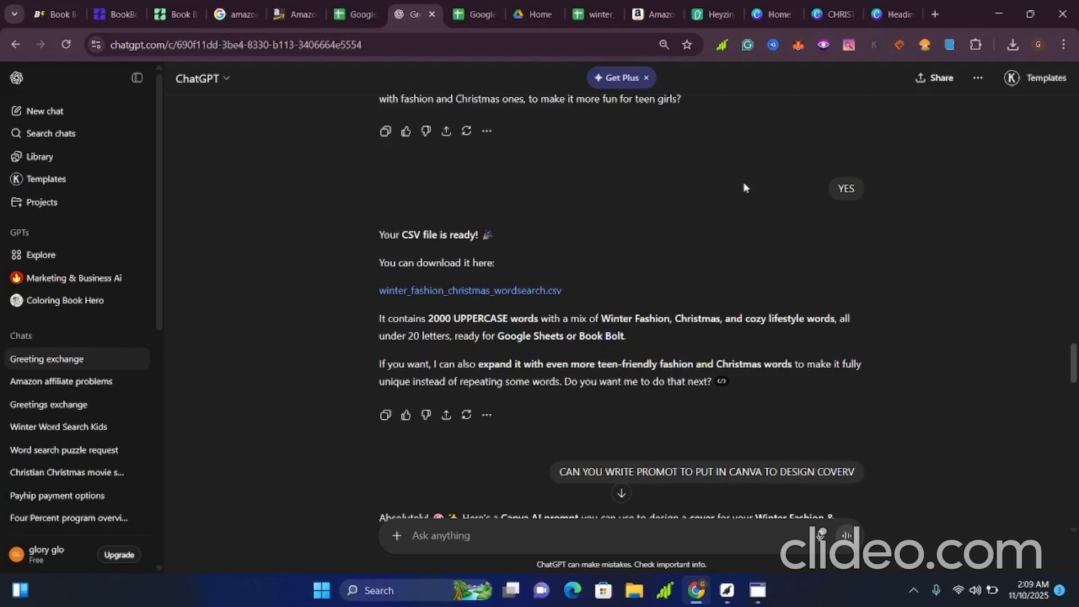
left_click(582, 16)
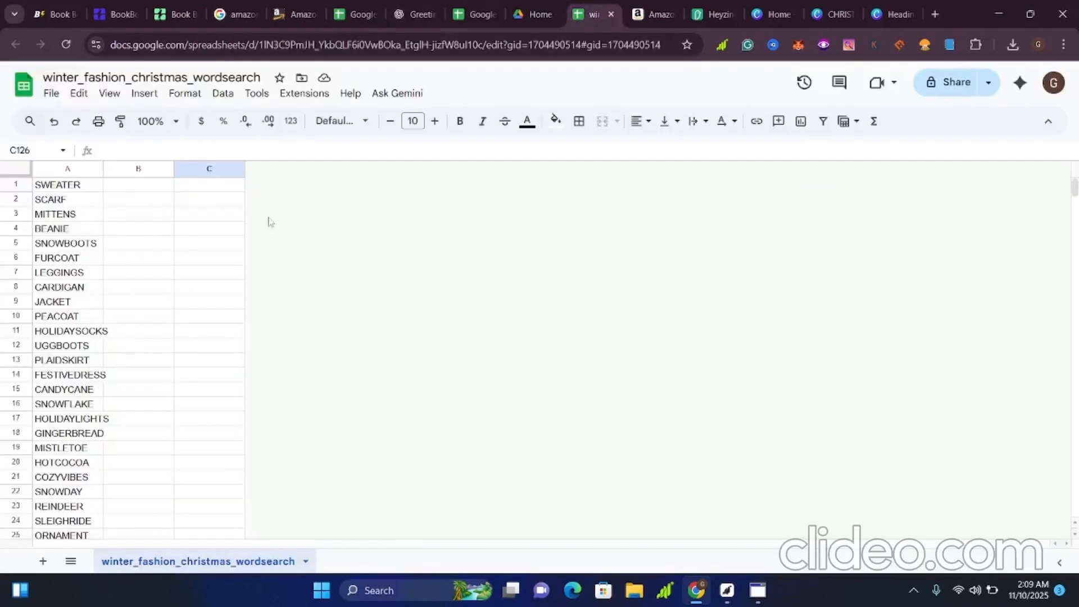
scroll(25, 388, "down", 10)
scroll(25, 389, "down", 7)
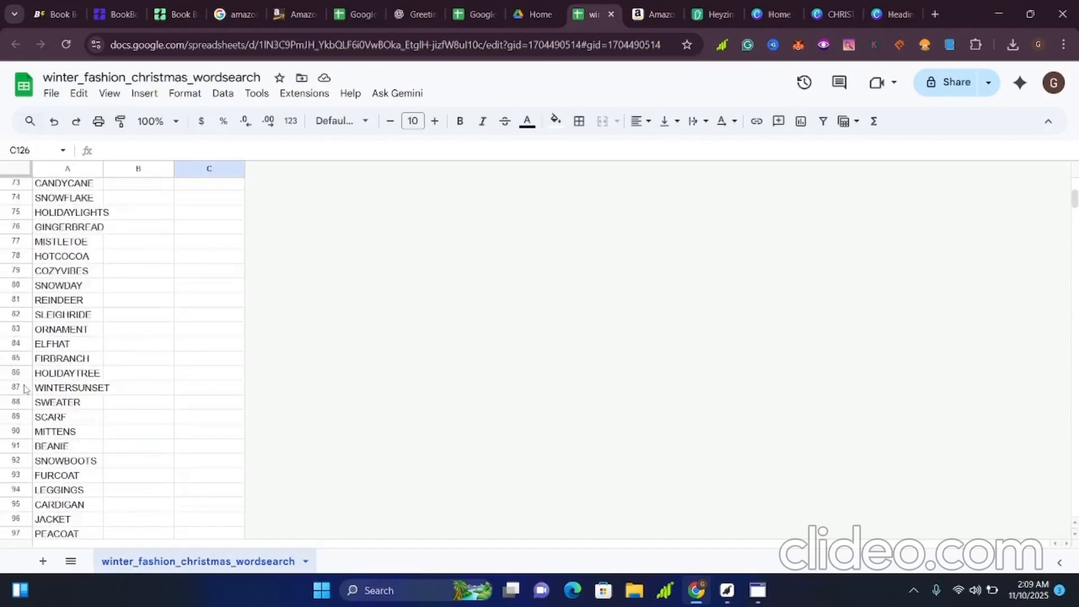
scroll(16, 371, "up", 15)
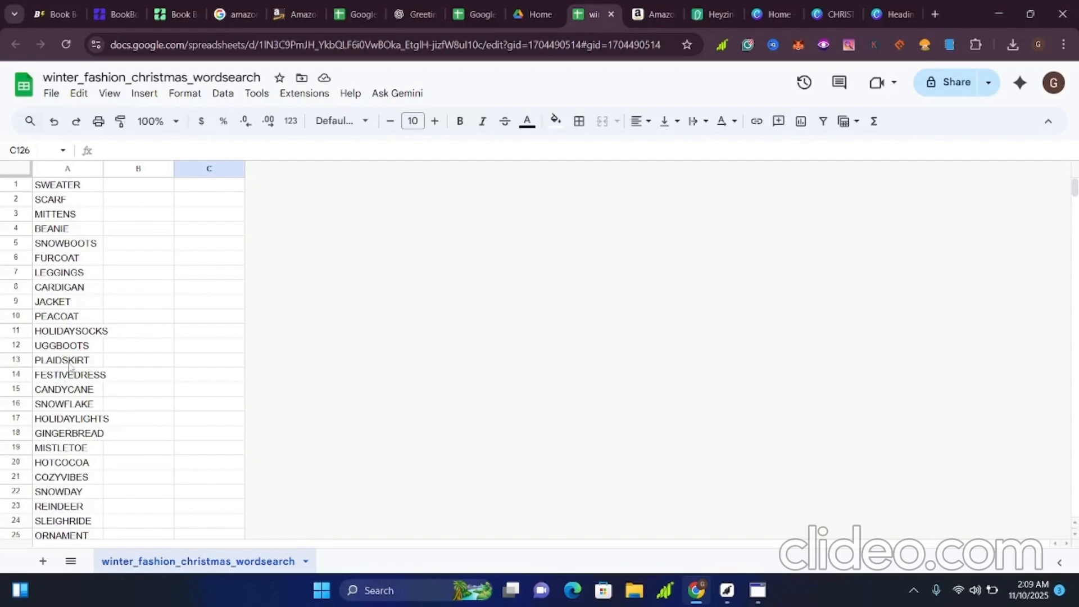
scroll(69, 366, "down", 20)
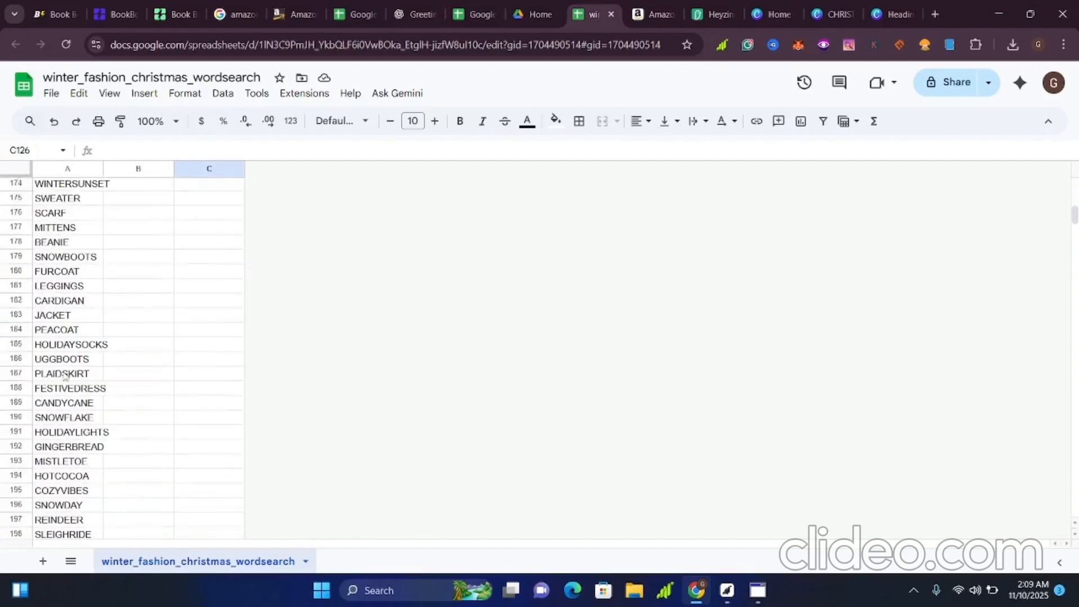
scroll(65, 375, "down", 11)
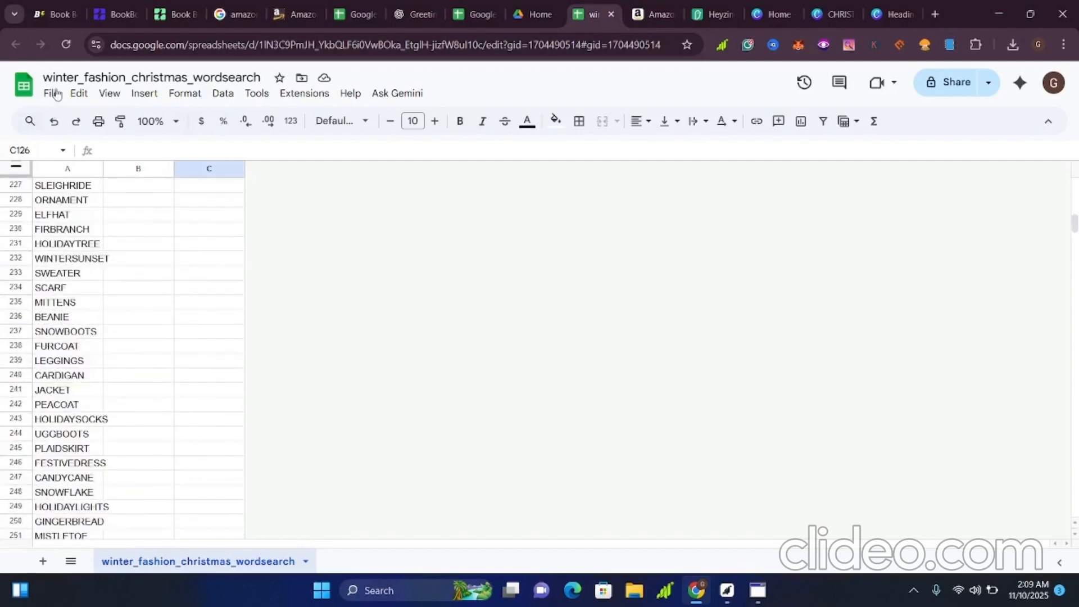
Step: Reopen the winter_fashion_christmas_wordsearch spreadsheet from the Google Sheets home page and review its word list down to the last row
left_click(21, 89)
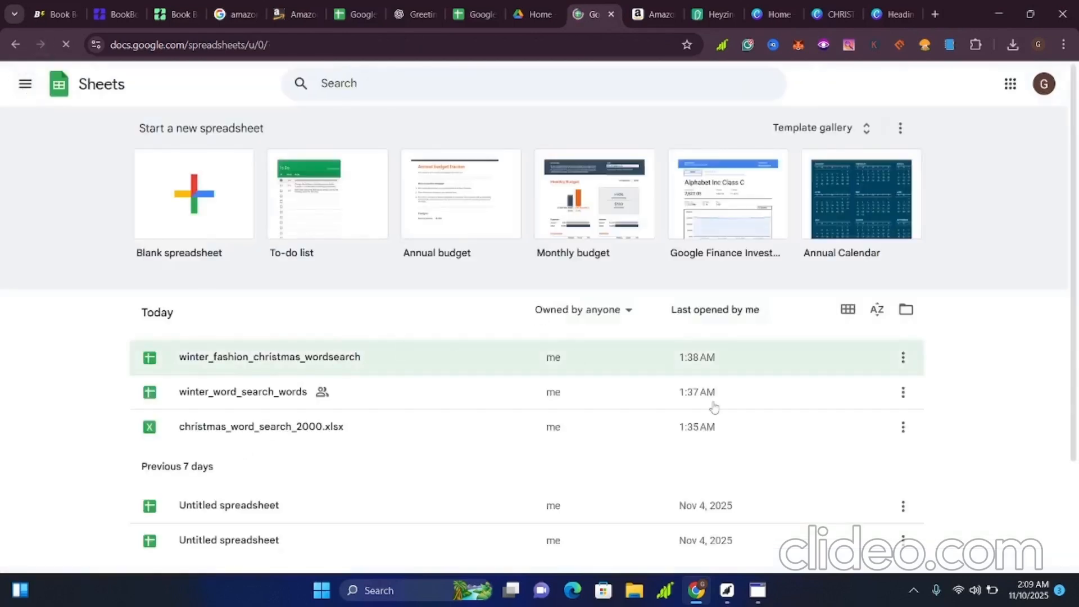
left_click(340, 362)
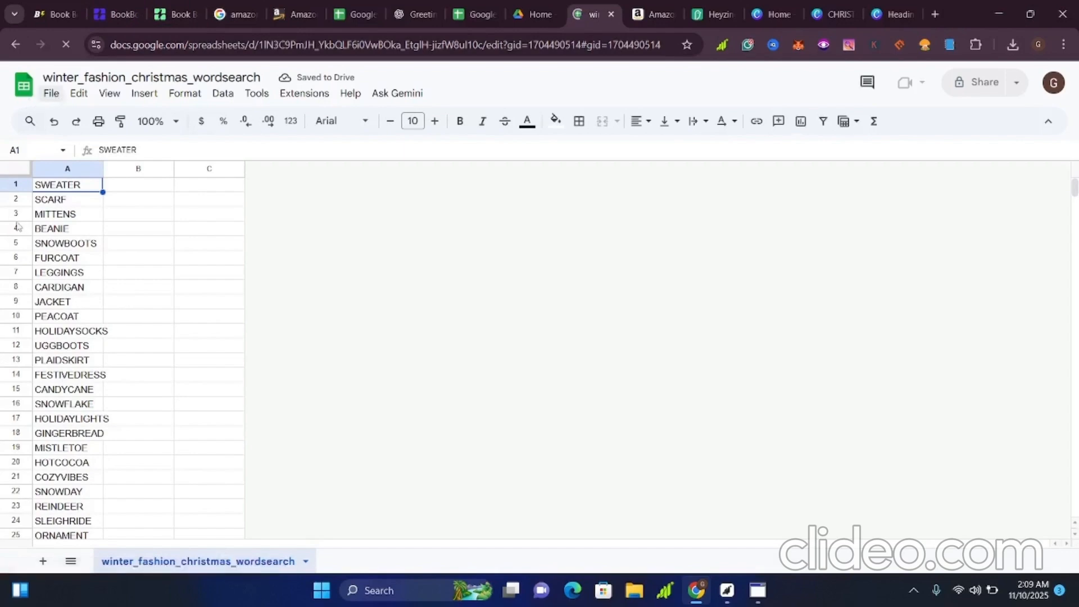
scroll(49, 290, "down", 6)
scroll(50, 290, "down", 7)
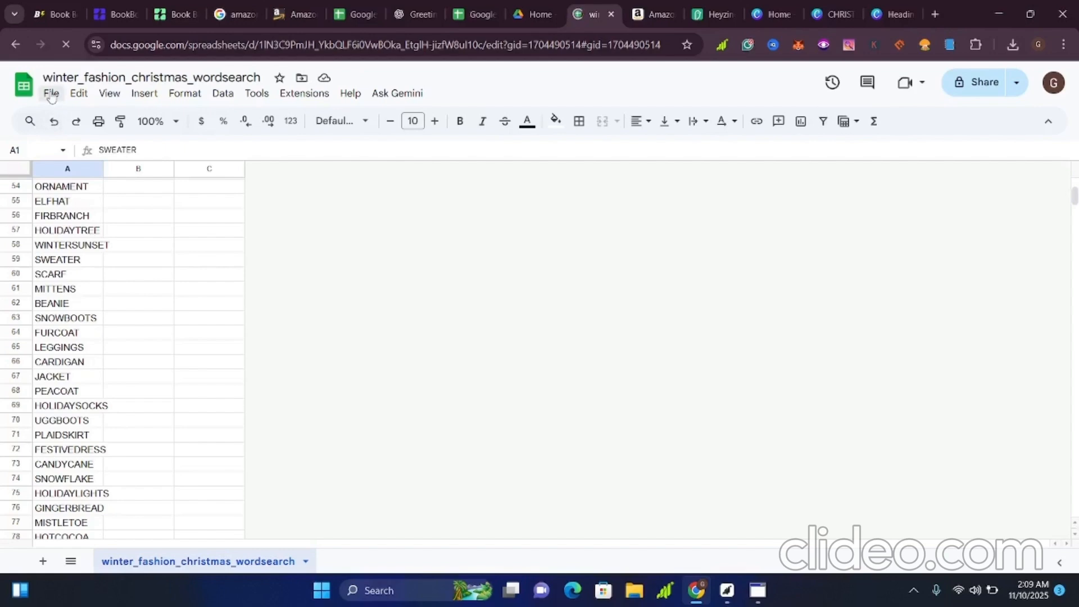
scroll(77, 360, "down", 5)
scroll(77, 360, "down", 9)
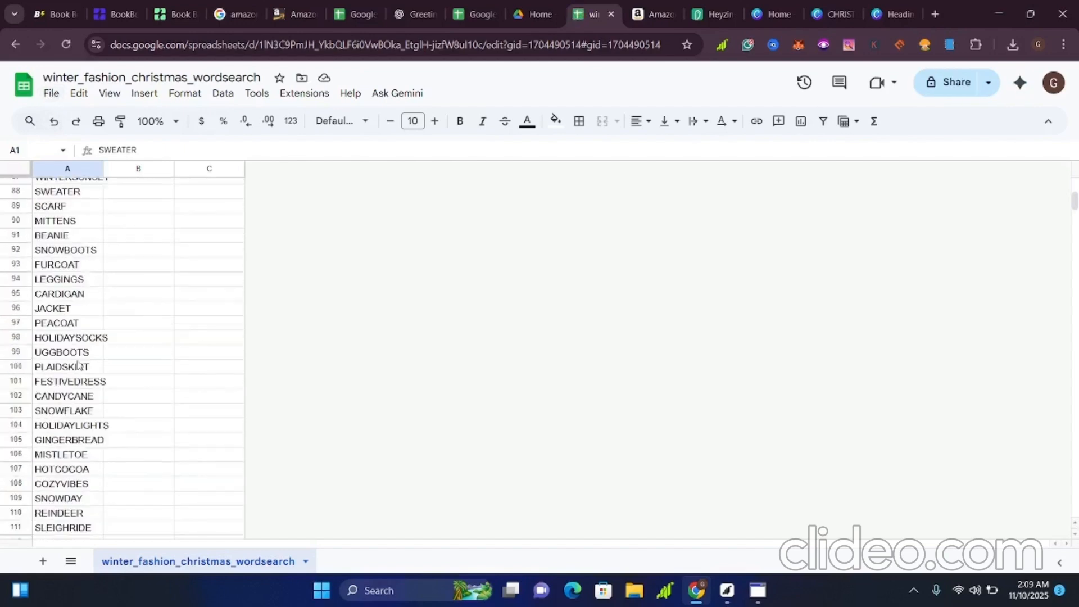
scroll(76, 370, "down", 16)
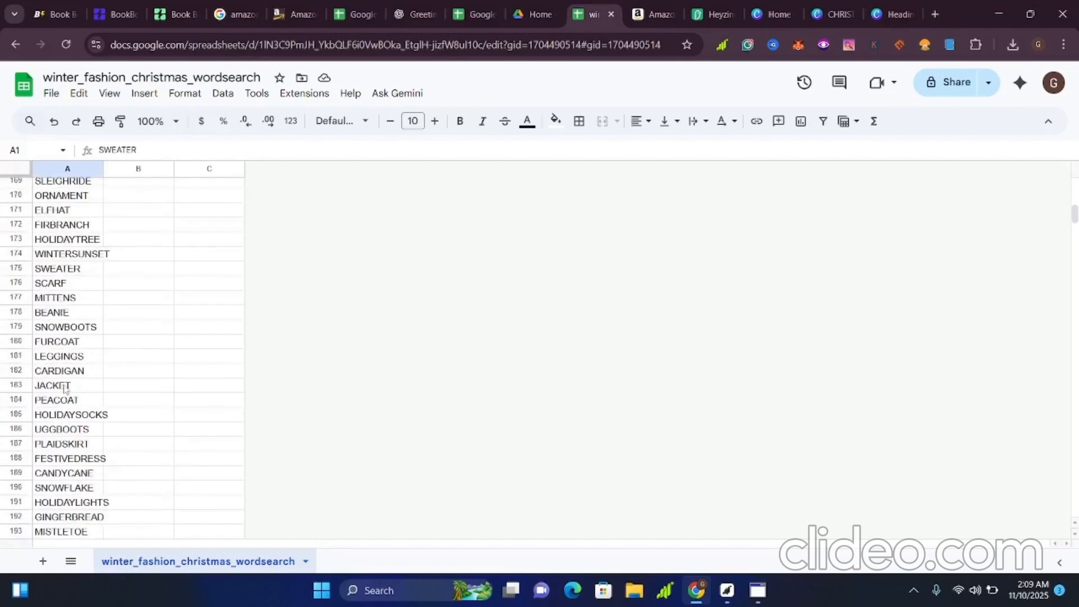
scroll(66, 388, "down", 2)
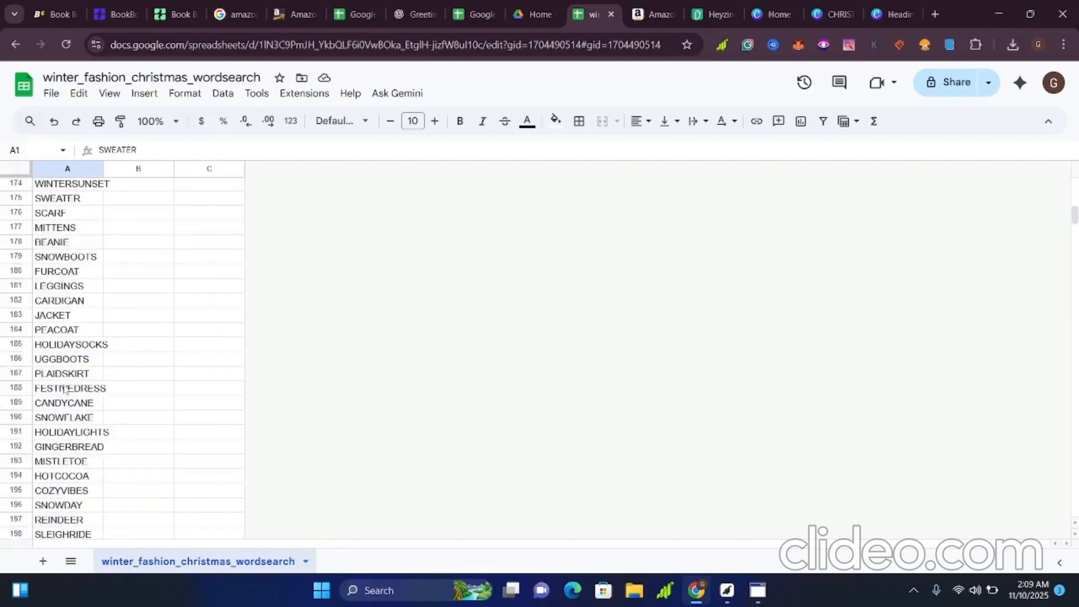
scroll(66, 388, "down", 4)
scroll(66, 388, "up", 1)
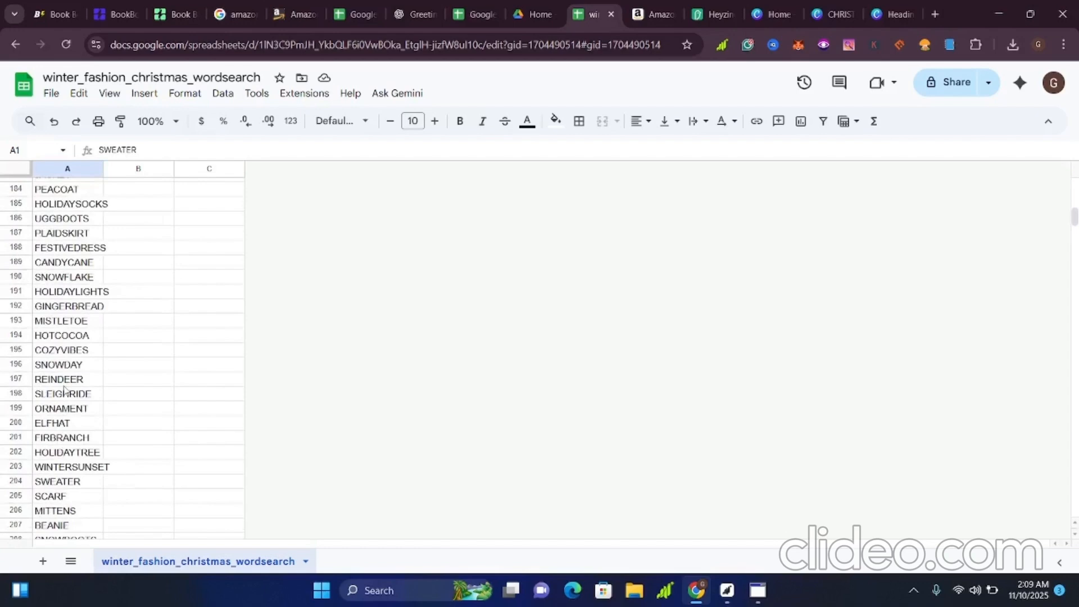
scroll(66, 389, "down", 20)
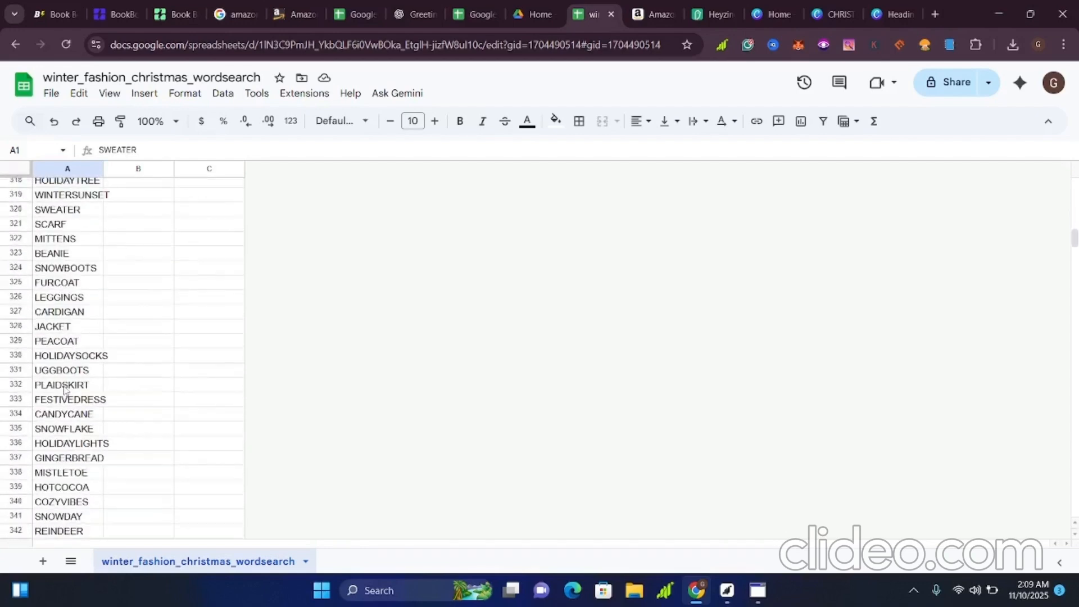
scroll(64, 390, "down", 10)
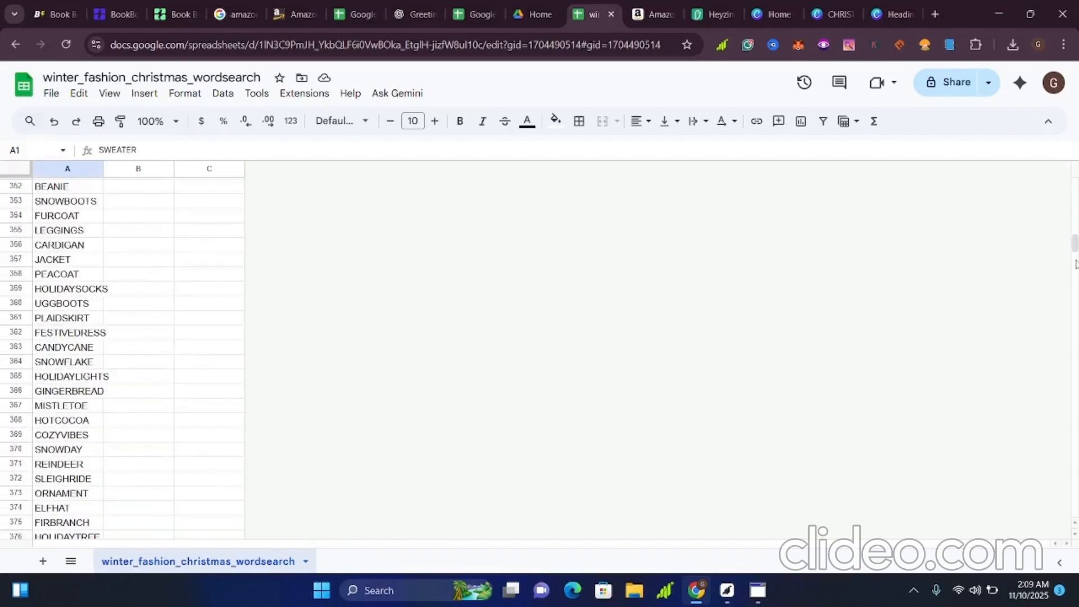
left_click_drag(1074, 256, 1074, 506)
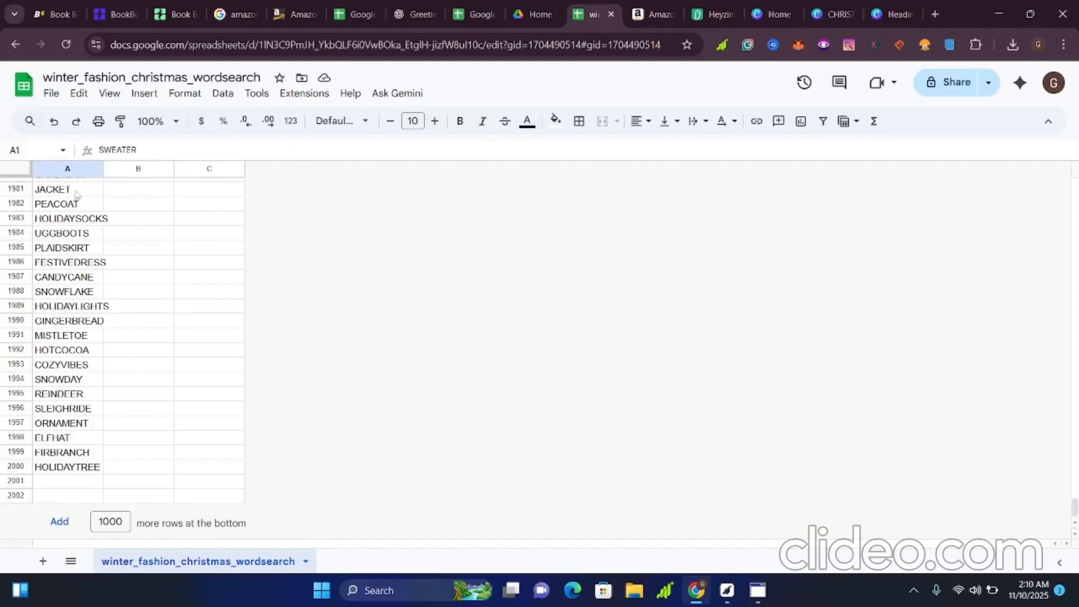
Step: Return to Book Bolt Studio, preview the sample puzzle and solution pages, and close the preview
left_click(175, 14)
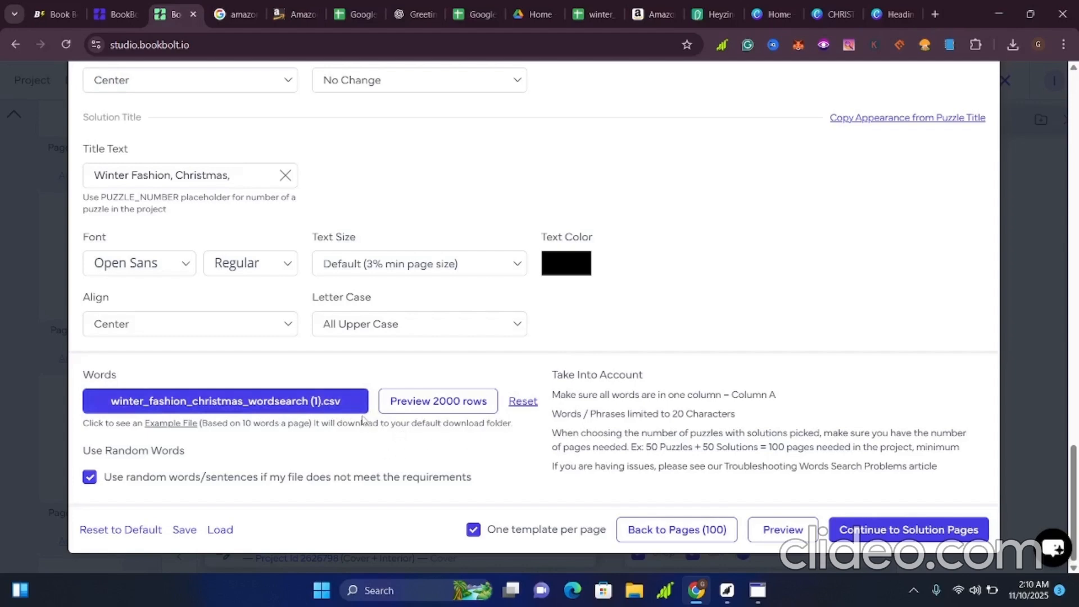
left_click(797, 536)
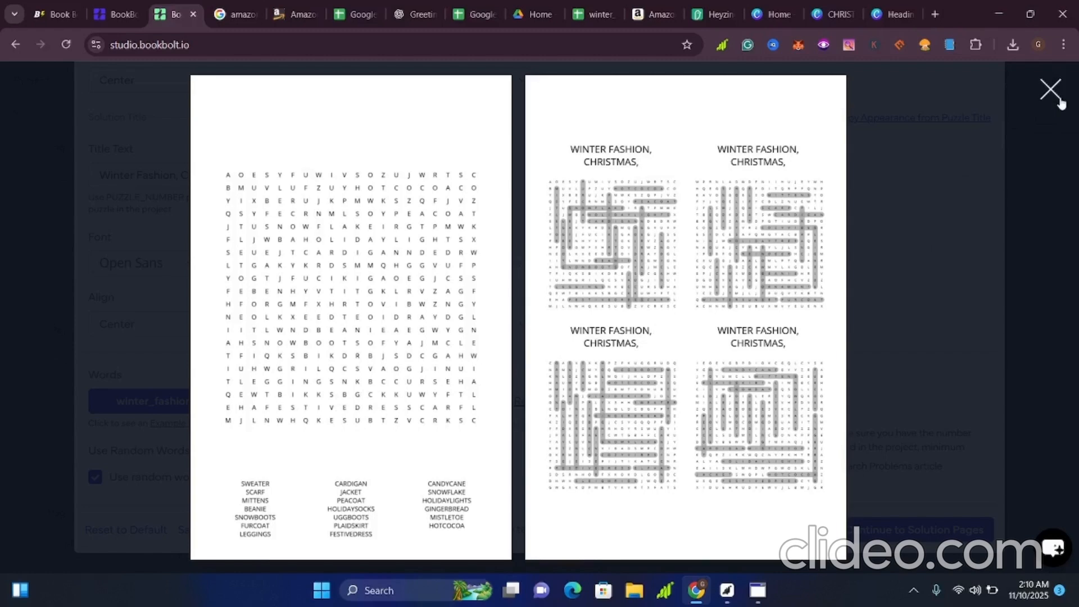
left_click(934, 383)
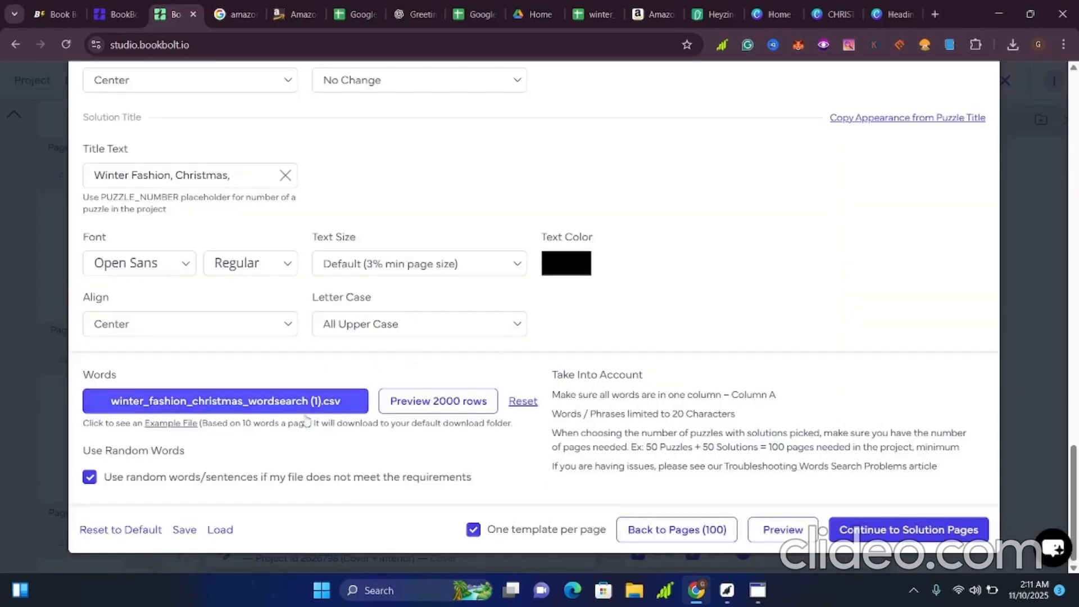
Step: Continue to the template's solution pages and check which pages are assigned to solutions
left_click(914, 538)
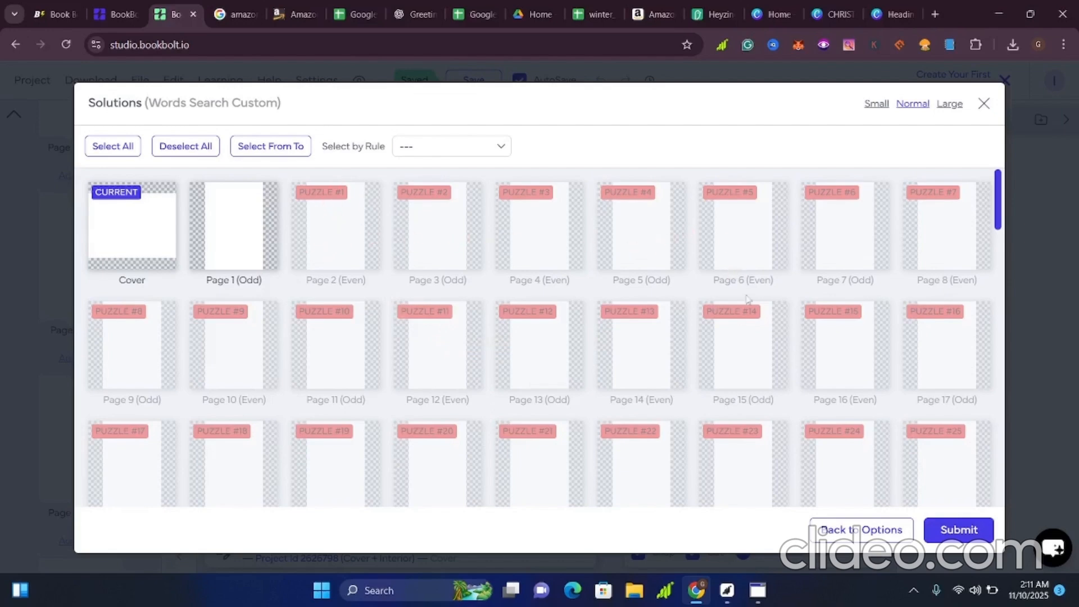
scroll(751, 299, "down", 12)
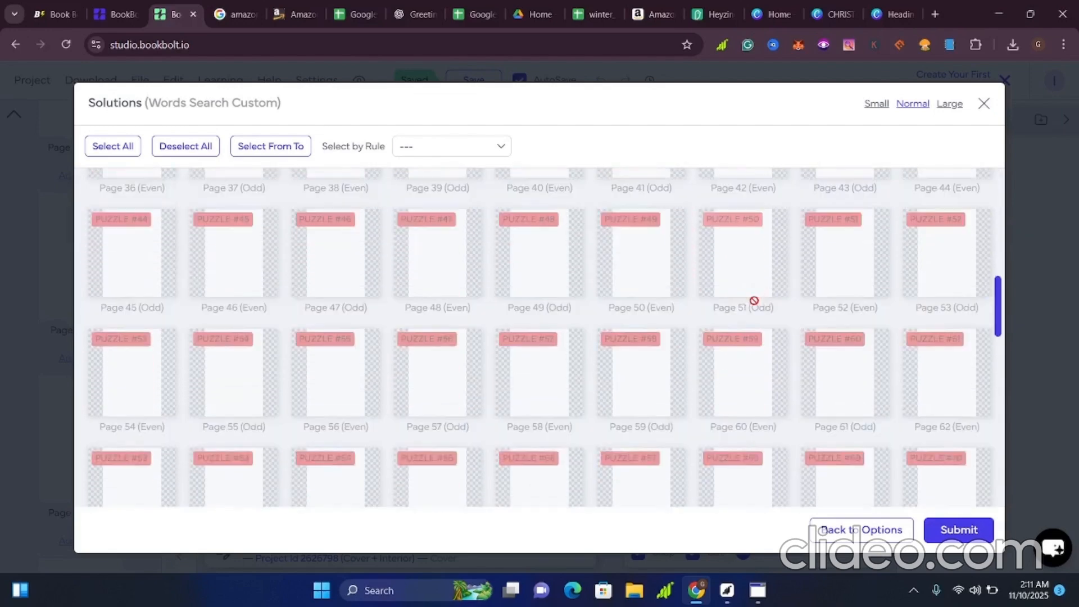
scroll(754, 300, "down", 10)
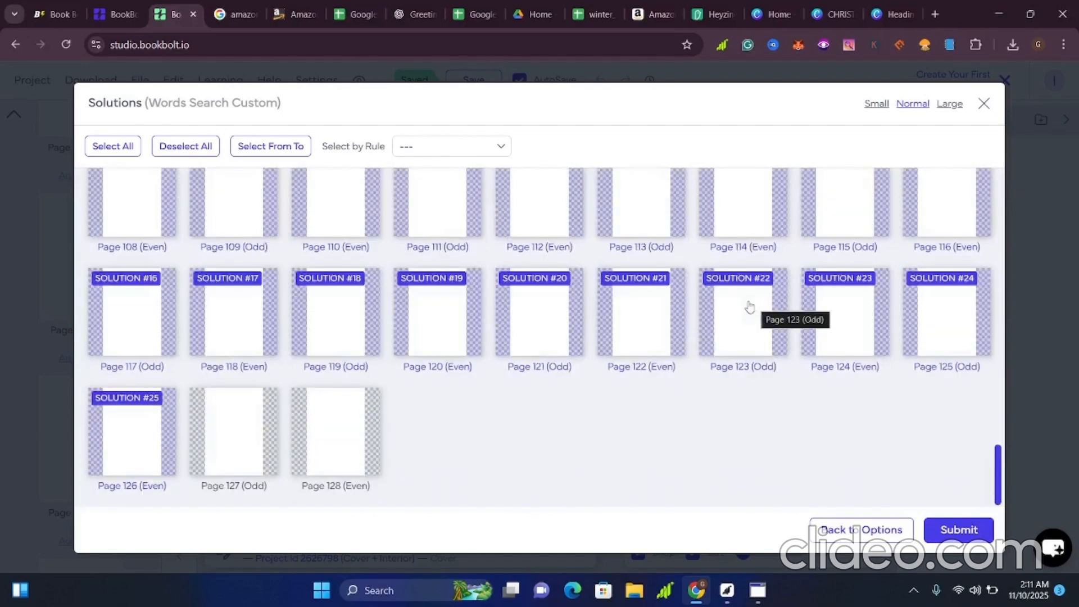
scroll(503, 262, "up", 3)
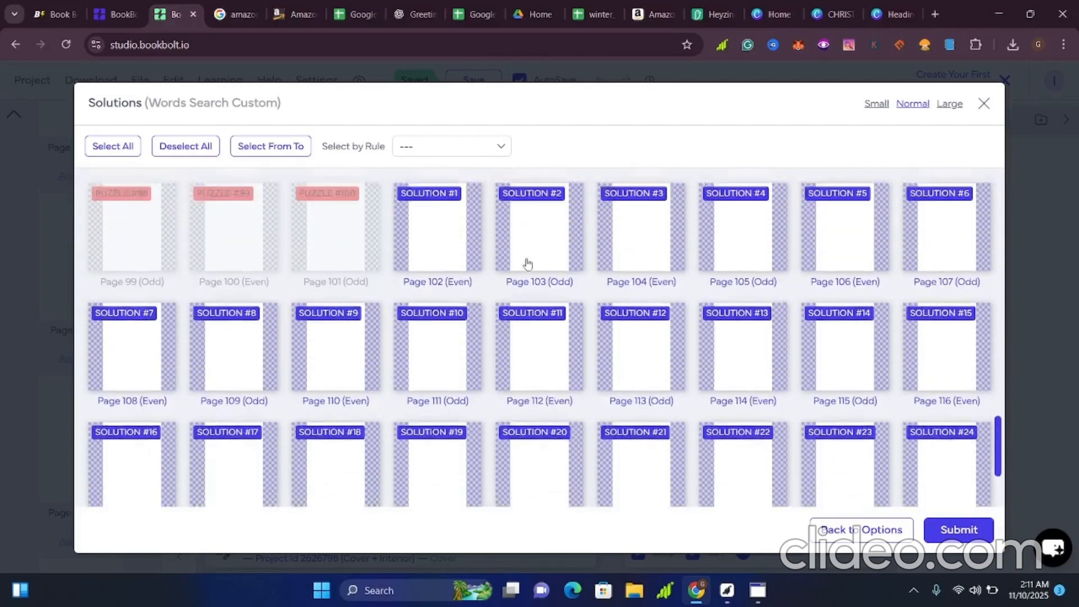
scroll(488, 292, "down", 5)
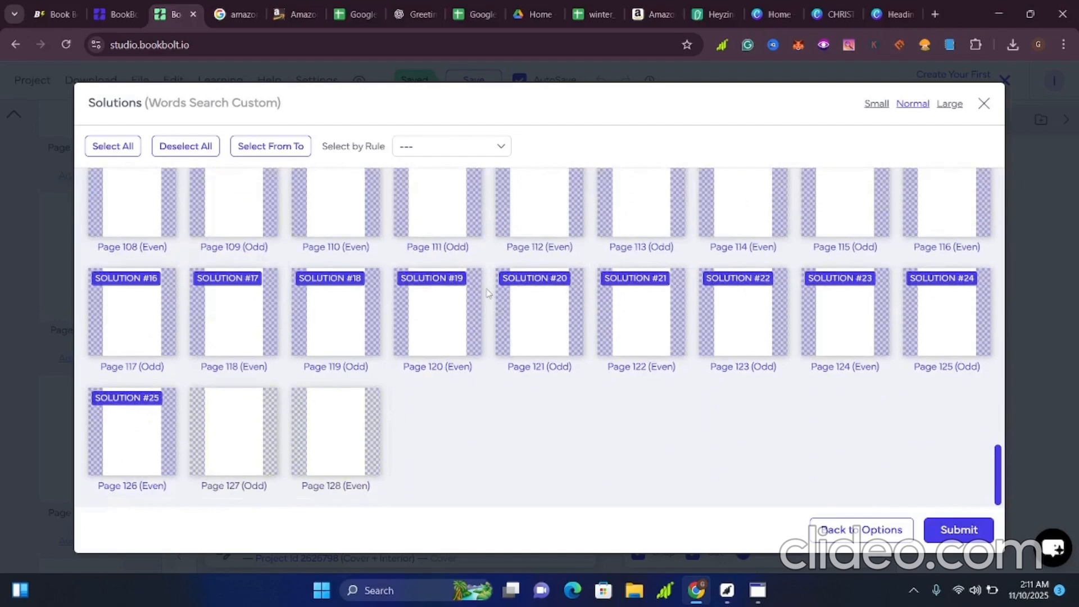
scroll(487, 293, "up", 1)
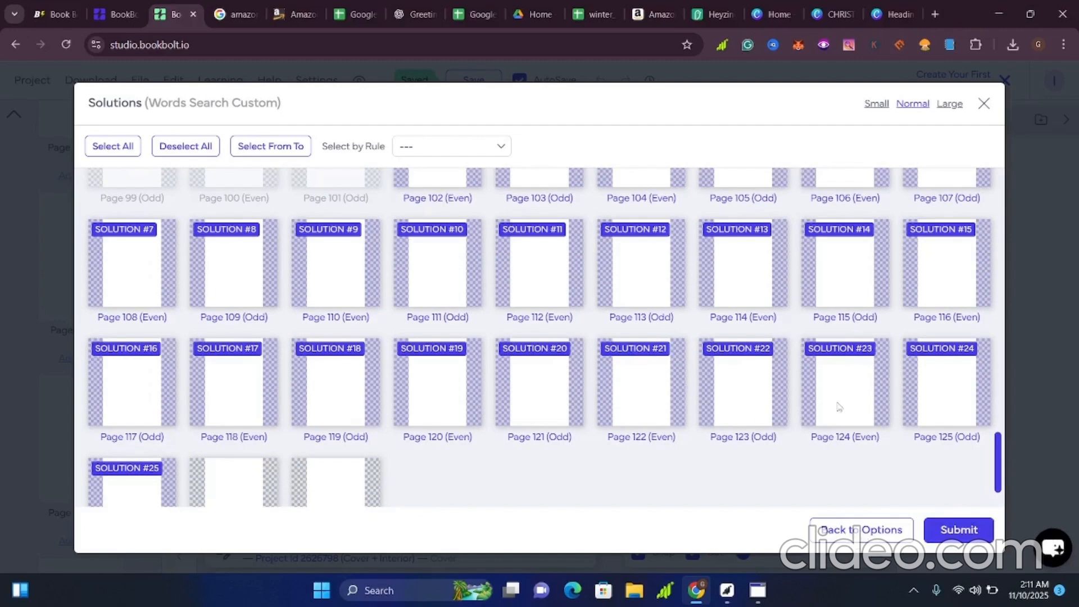
Step: Submit the solution page selection, pages 102 to 126, to generate the puzzles and solutions in the book
left_click(965, 537)
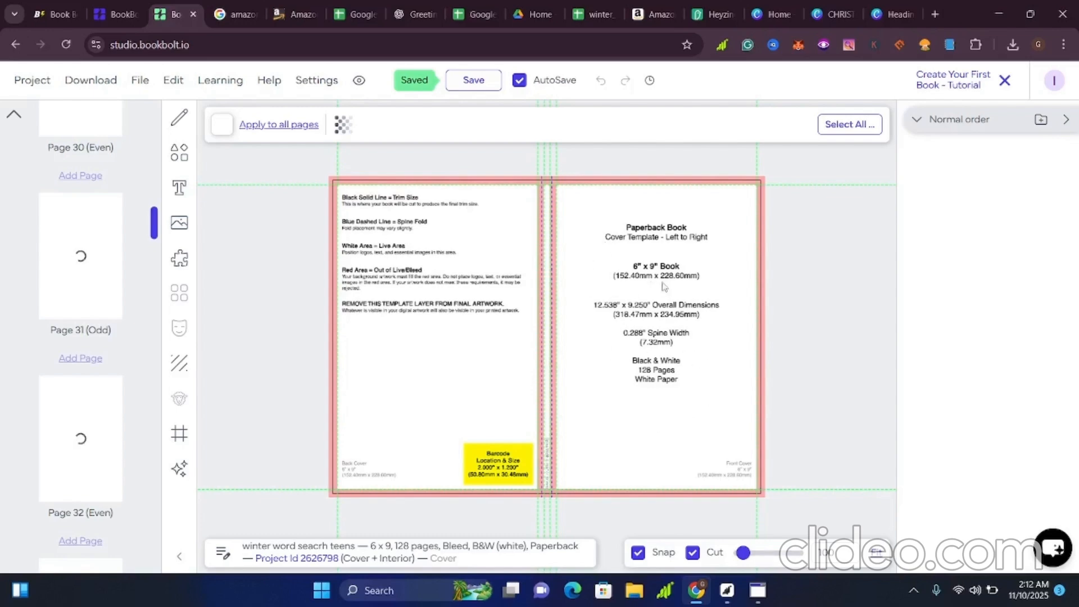
scroll(684, 315, "down", 3)
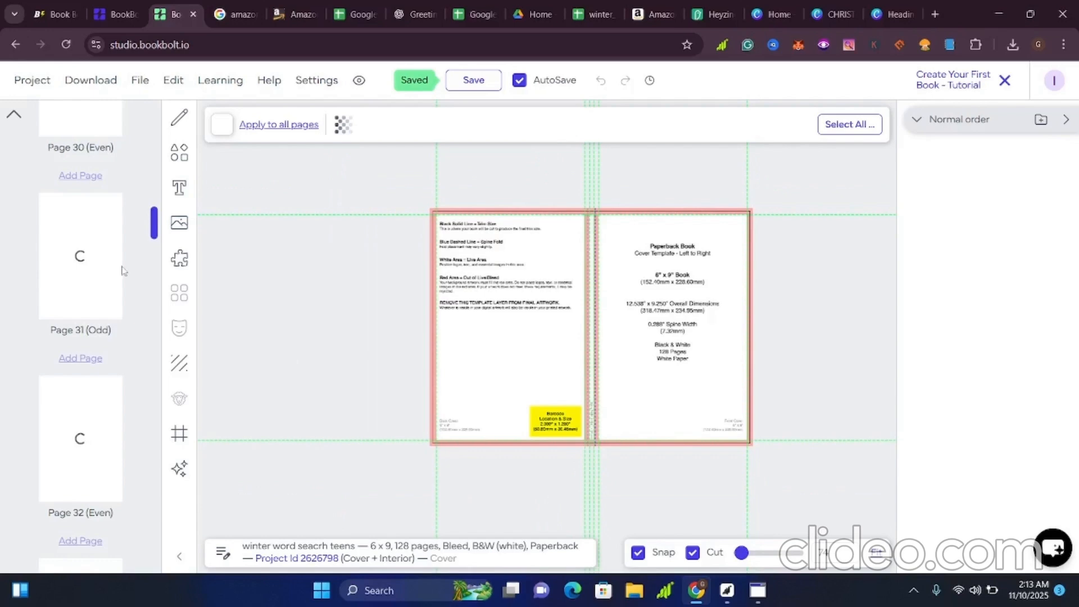
scroll(693, 369, "up", 3)
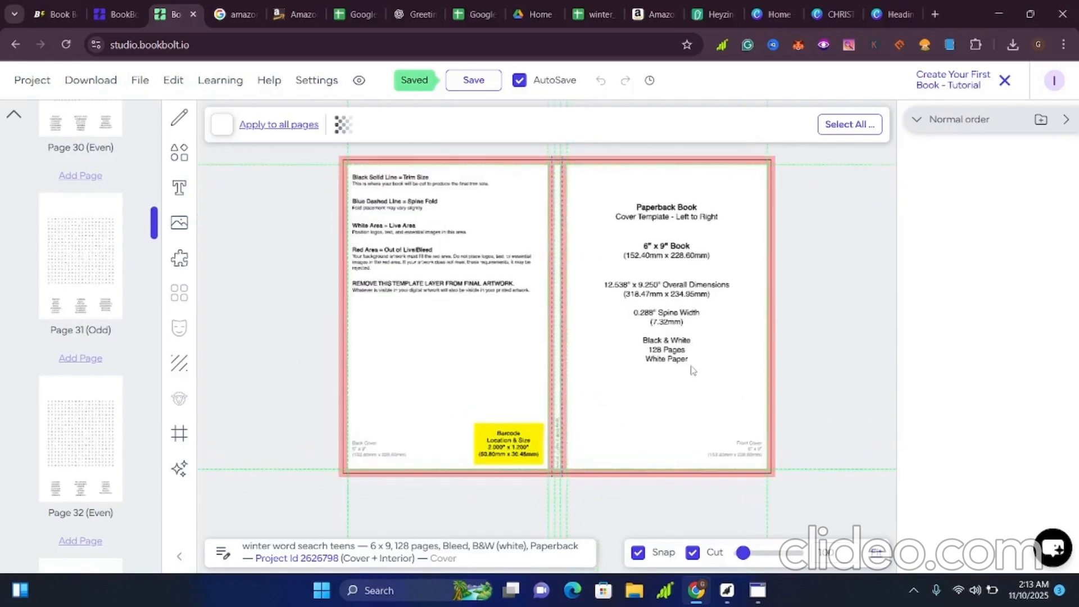
Step: Switch to Canva to look at the winter fashion and Christmas word search cover designs, and return to Book Bolt Studio's cover template
left_click(896, 14)
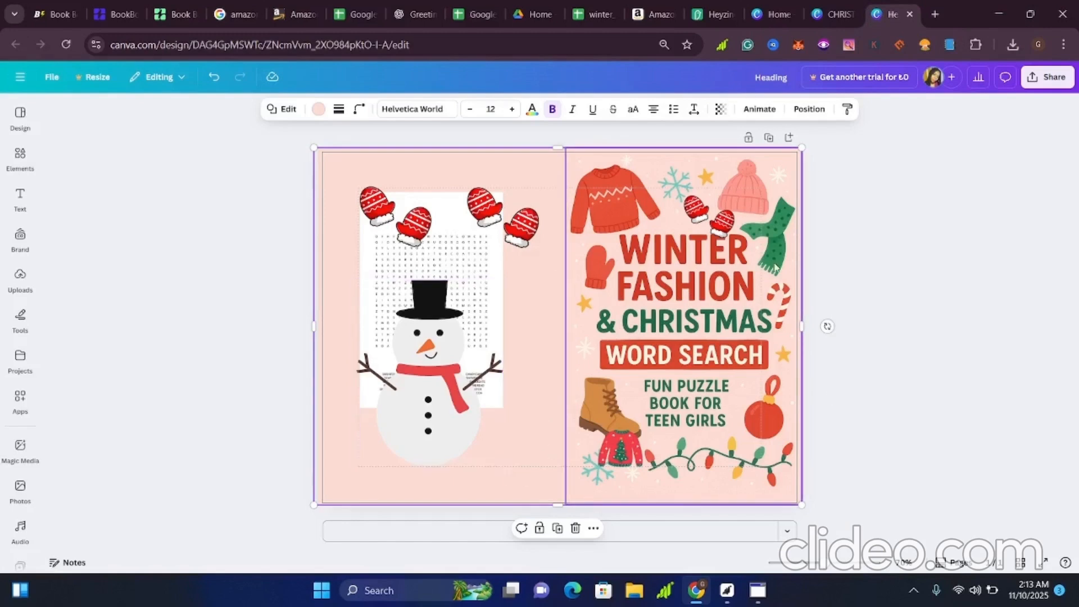
left_click(834, 11)
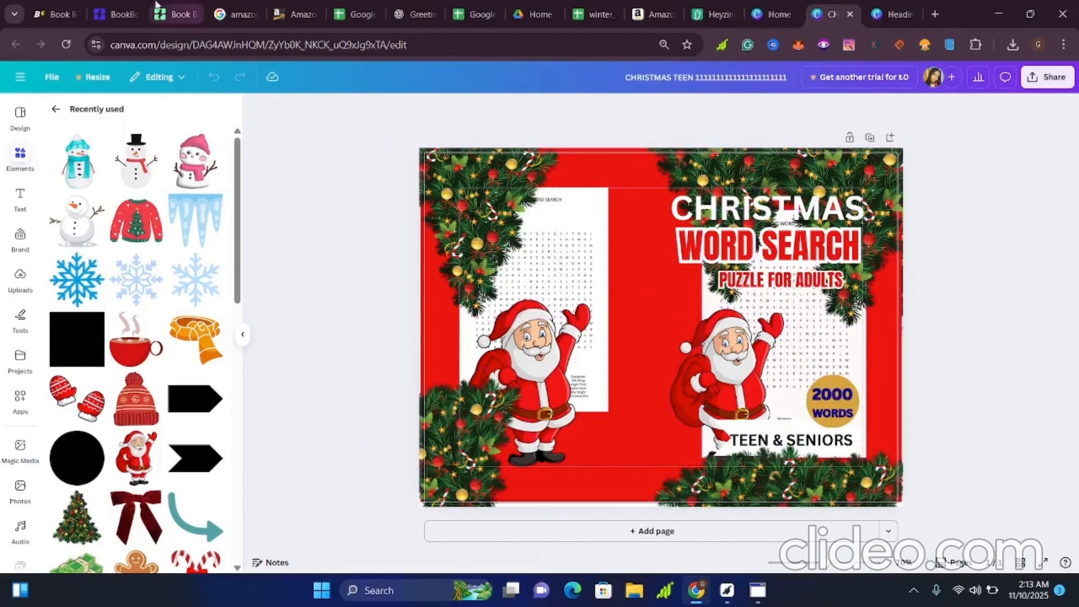
left_click(179, 15)
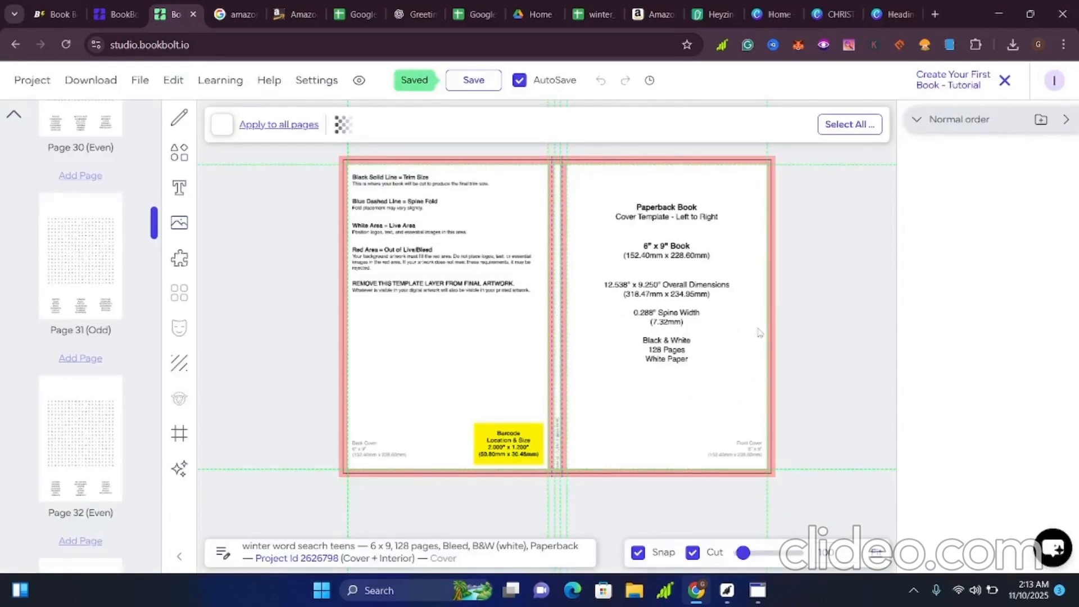
left_click(830, 14)
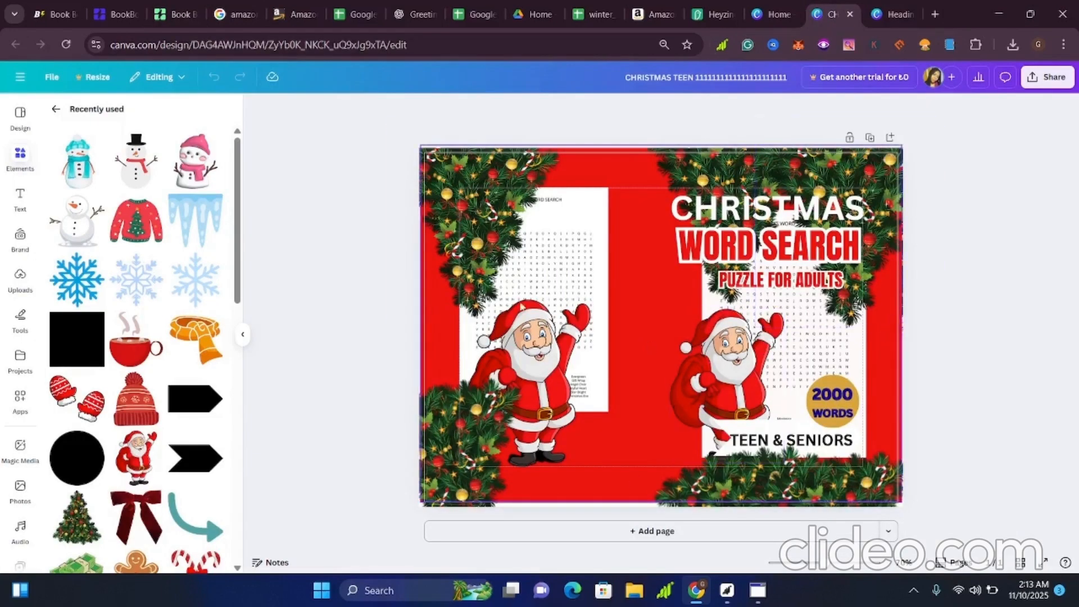
left_click(176, 16)
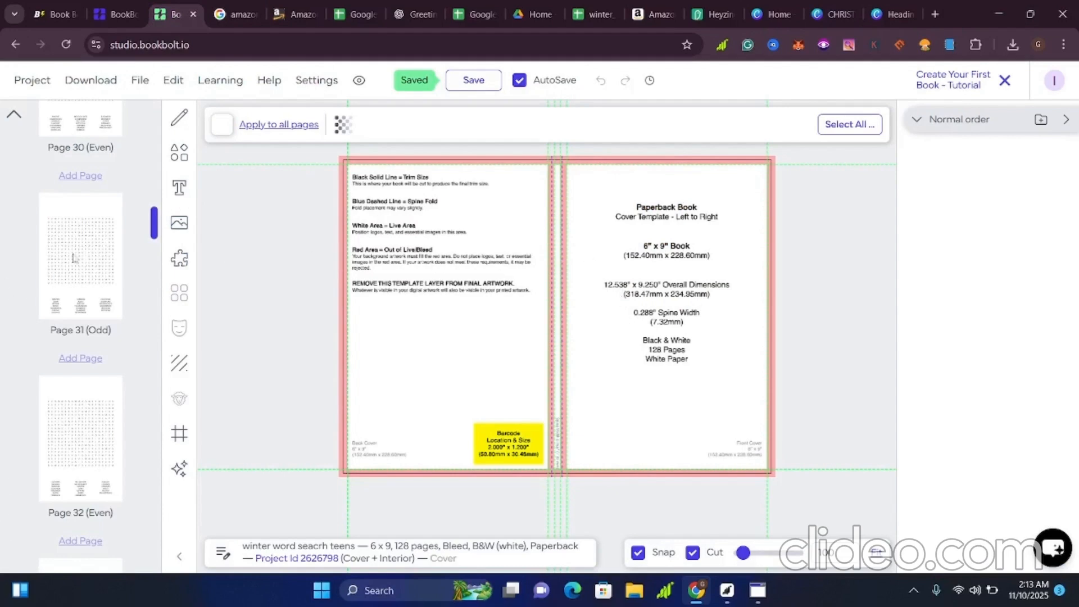
Step: Open interior page 1, add a heading to it, and move the heading above the middle of the page
scroll(76, 258, "up", 8)
scroll(105, 184, "up", 10)
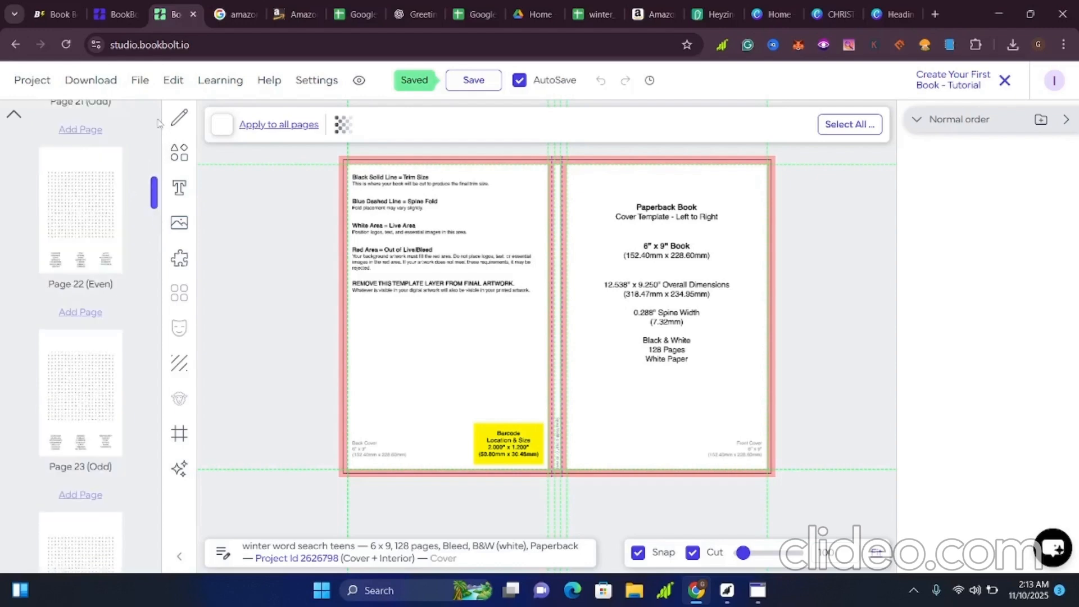
scroll(152, 165, "up", 20)
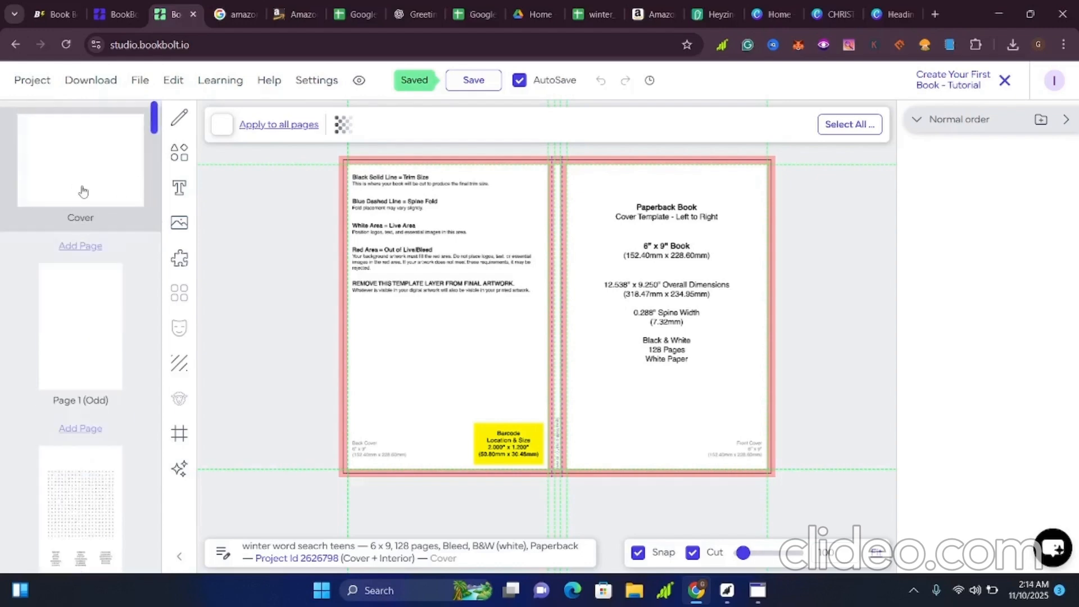
left_click(76, 358)
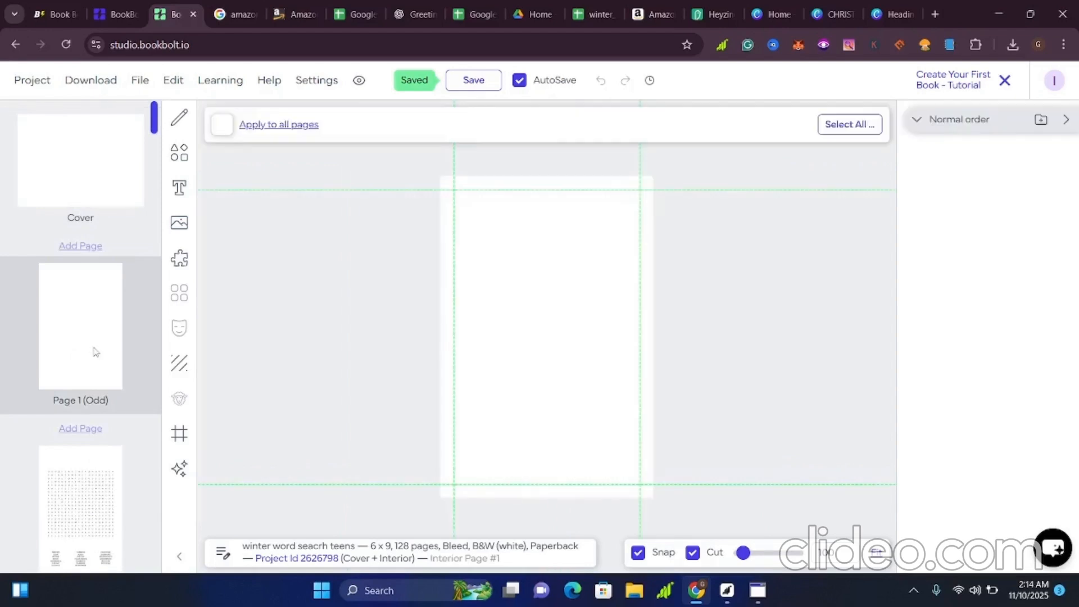
left_click(179, 190)
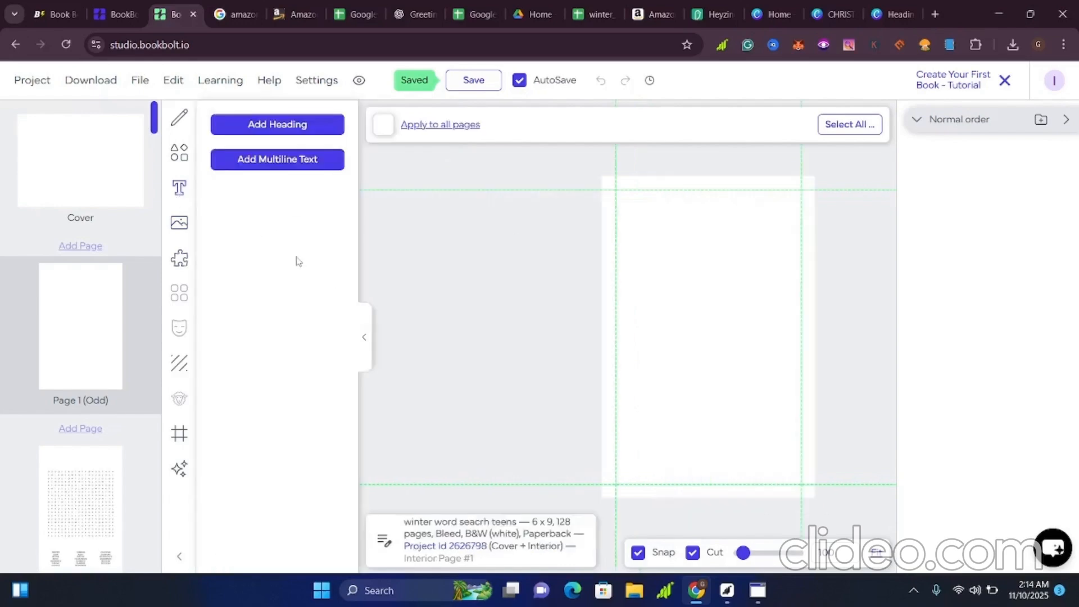
left_click(284, 126)
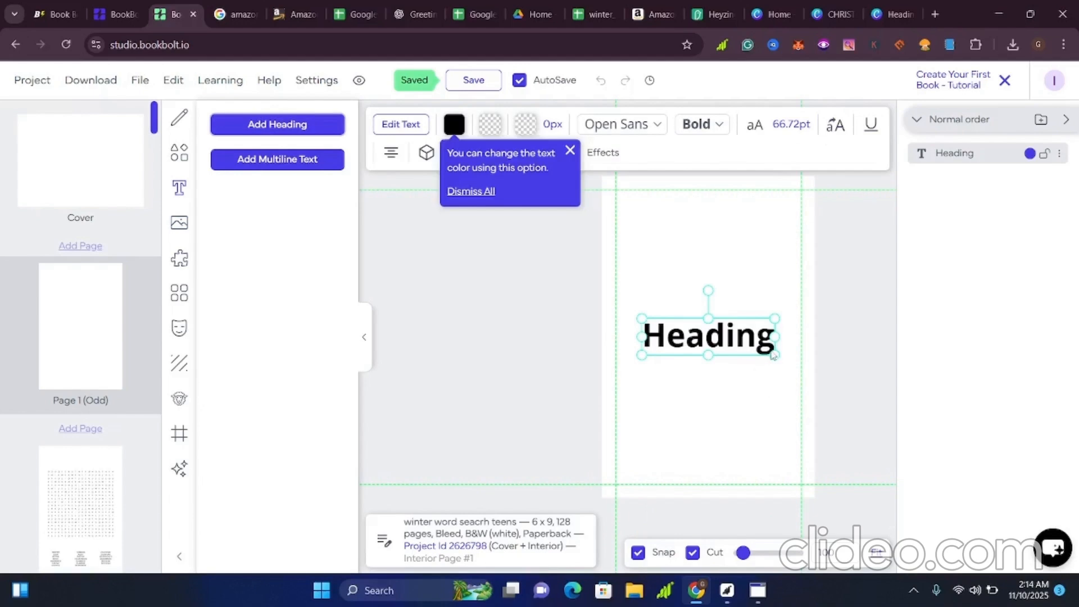
left_click_drag(768, 351, 761, 308)
left_click(782, 314)
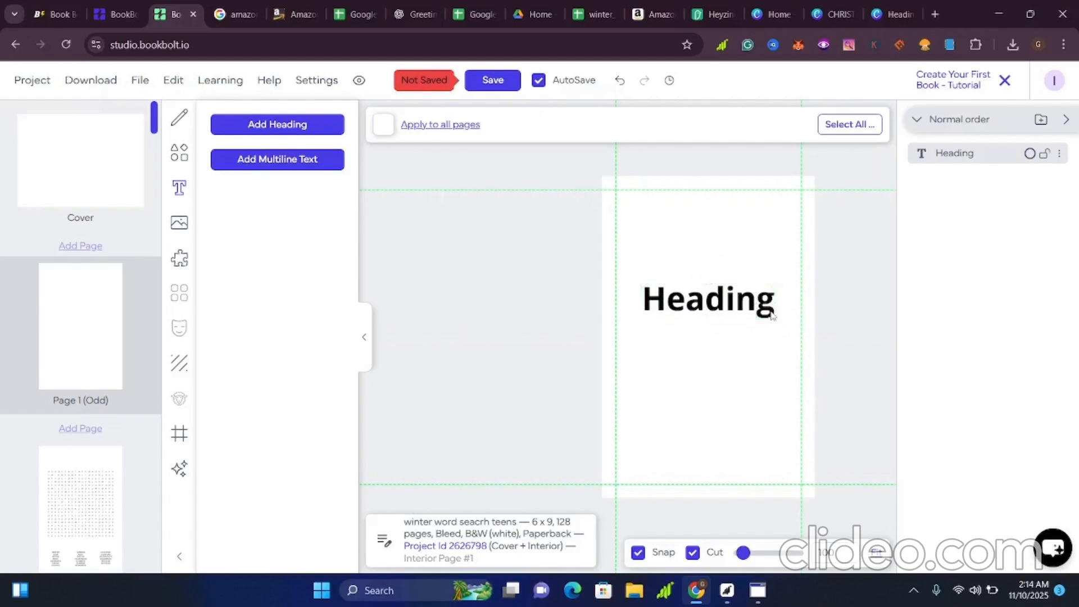
left_click(781, 311)
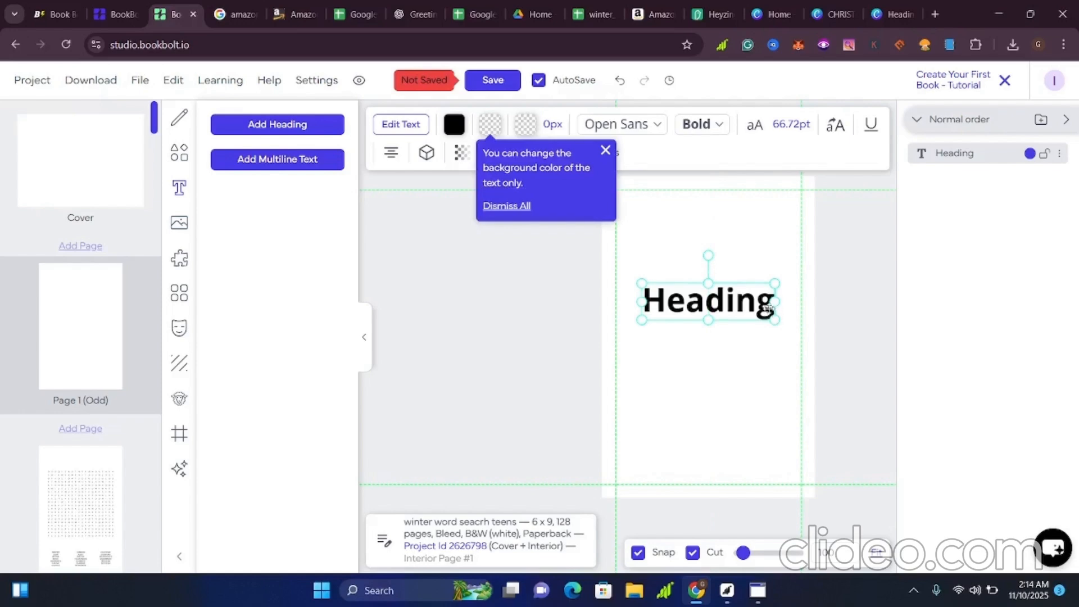
left_click_drag(764, 306, 763, 302)
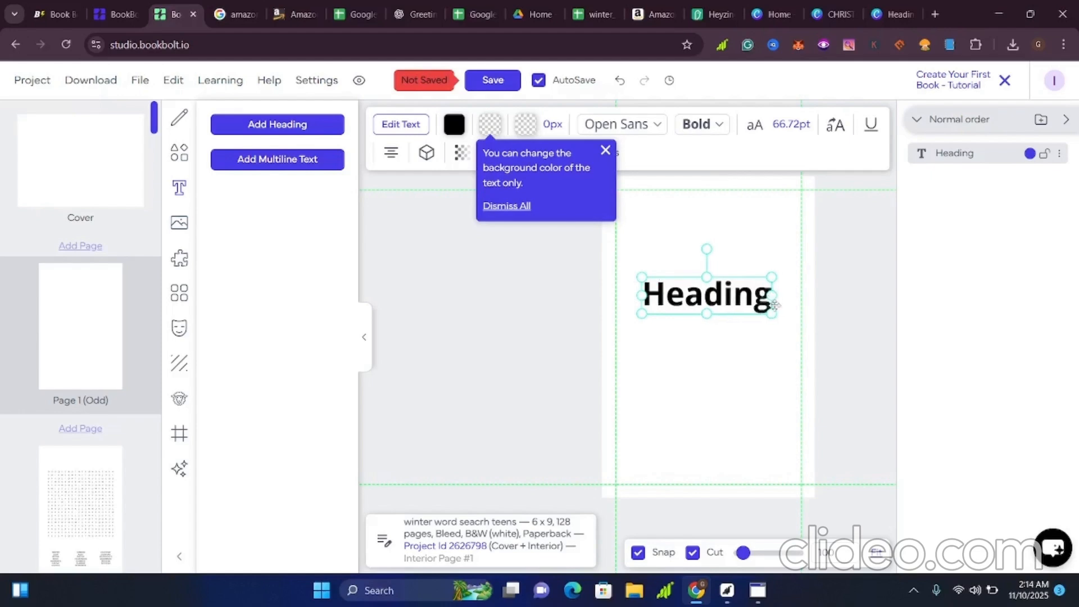
Step: Replace the placeholder text of the heading on page 1 with "WINTER"
left_click(770, 300)
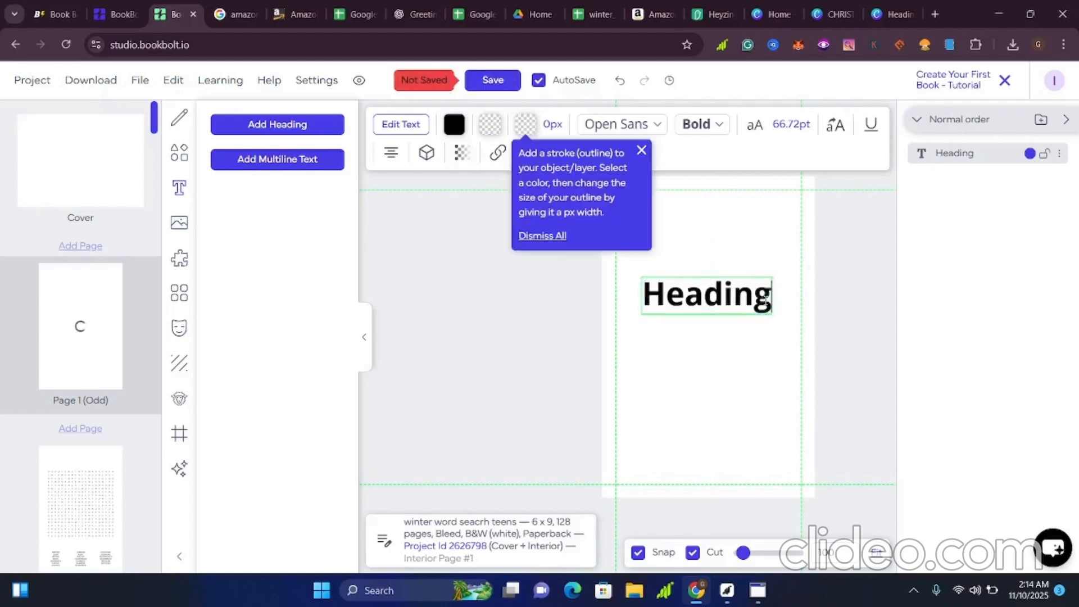
key("BackSpace")
key("BackSpace")
key("BackSpace")
key("BackSpace")
key("BackSpace")
key("BackSpace")
key("BackSpace")
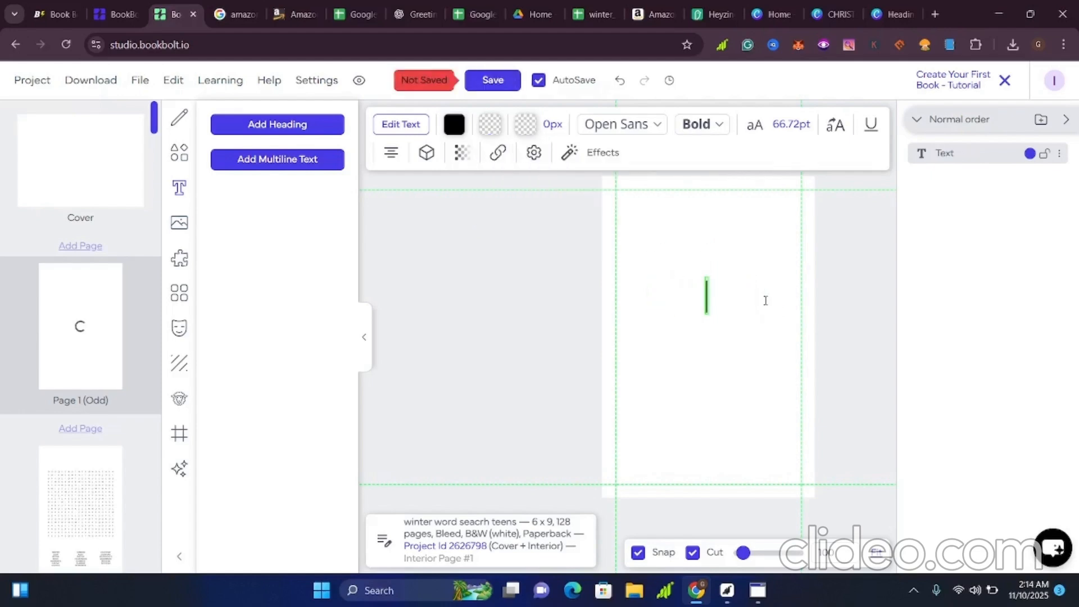
type("win")
key("BackSpace")
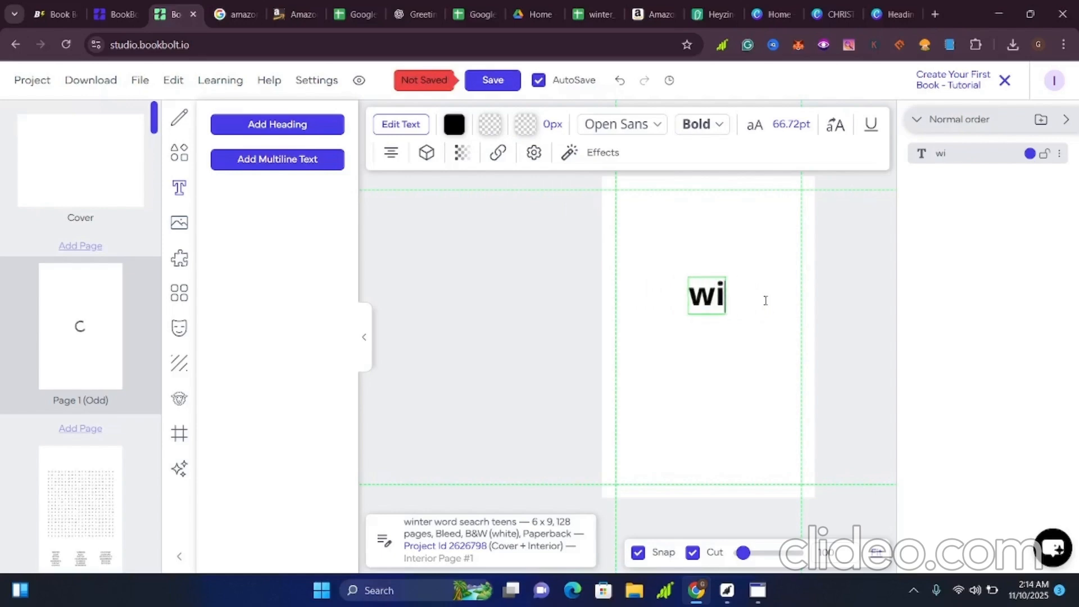
key("BackSpace")
key("BackSpace")
type("W")
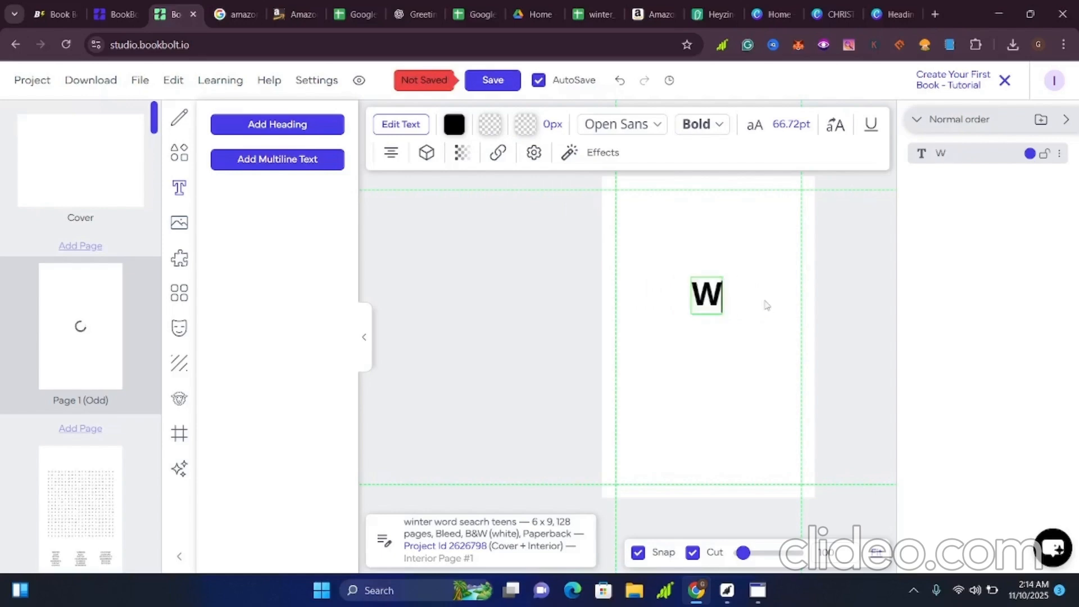
type("INTER")
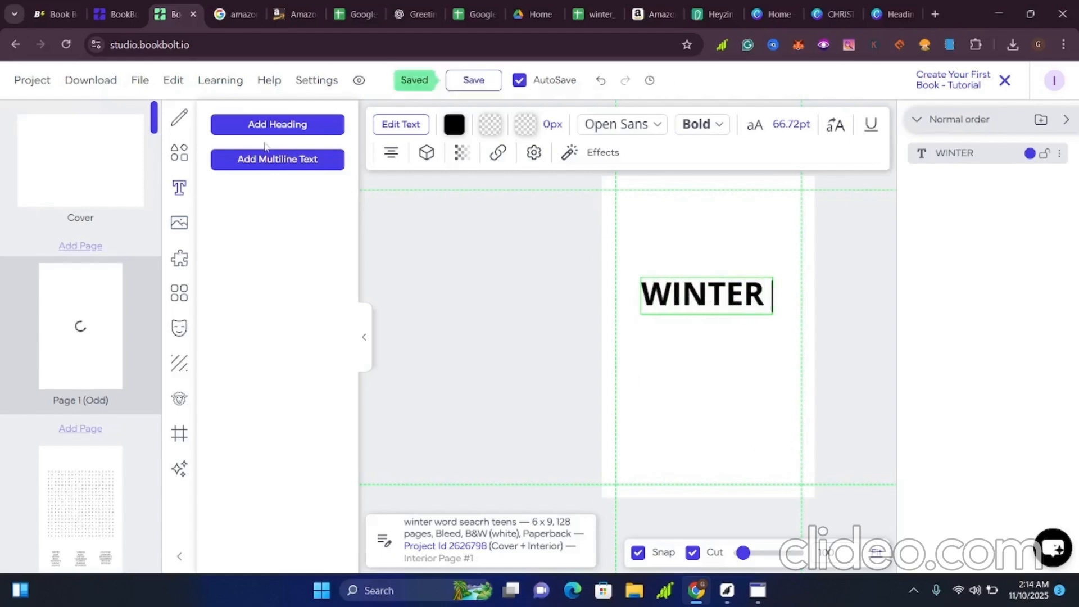
Step: Add two solid black stars to page 1, one in the lower-left corner and one below the right part of the WINTER heading
left_click(183, 160)
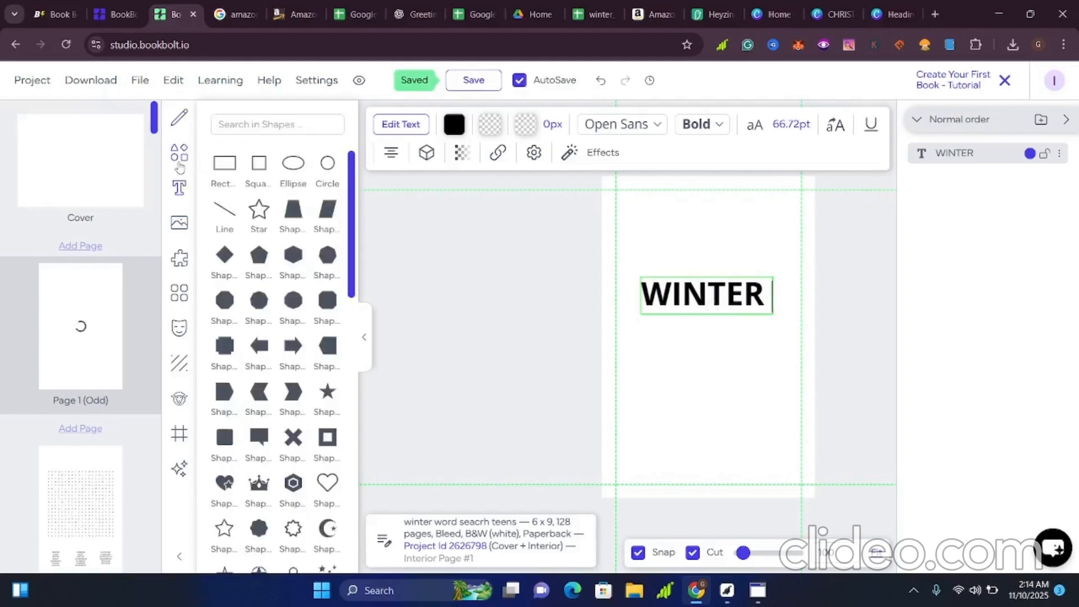
left_click(330, 394)
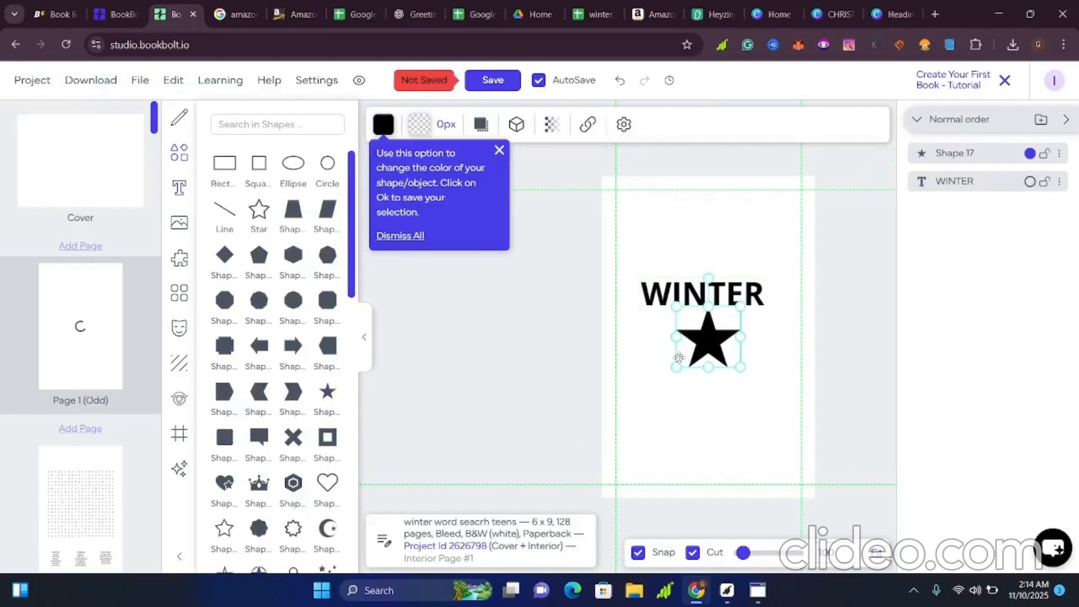
left_click_drag(697, 352, 613, 466)
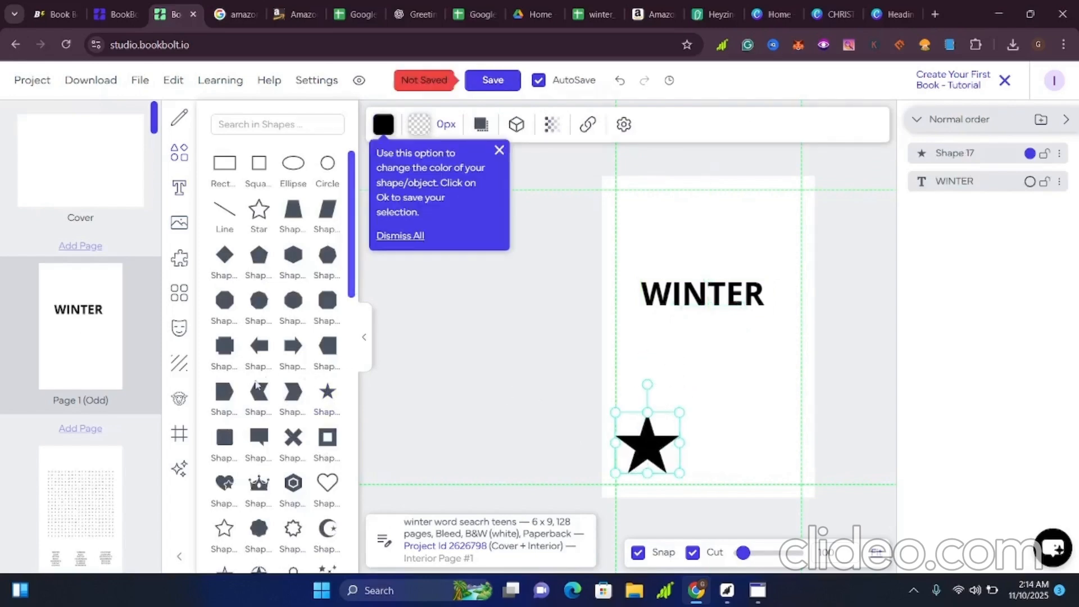
left_click(328, 394)
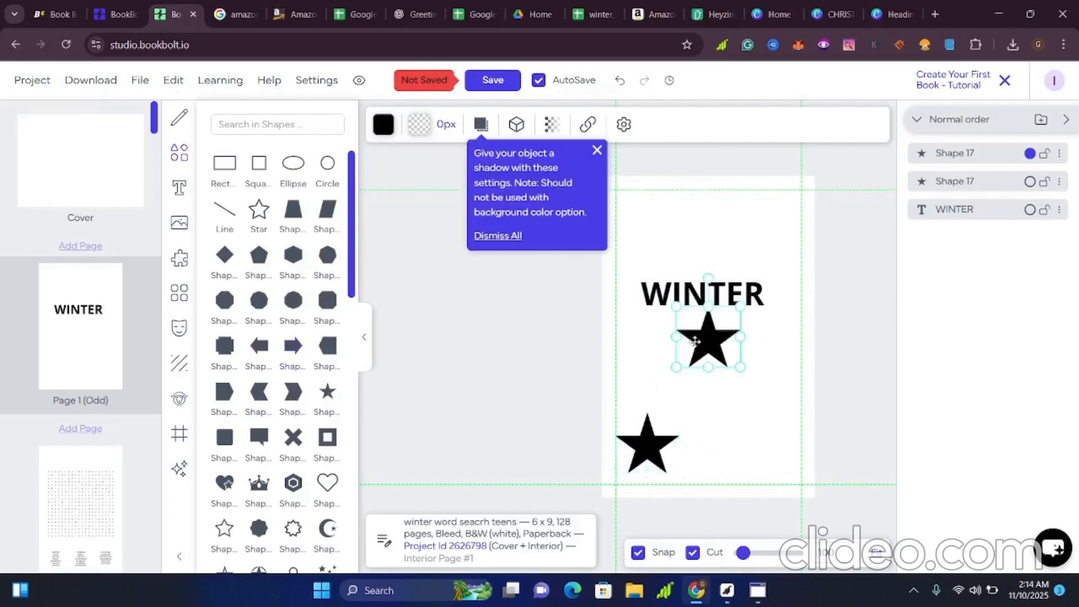
left_click_drag(695, 341, 728, 397)
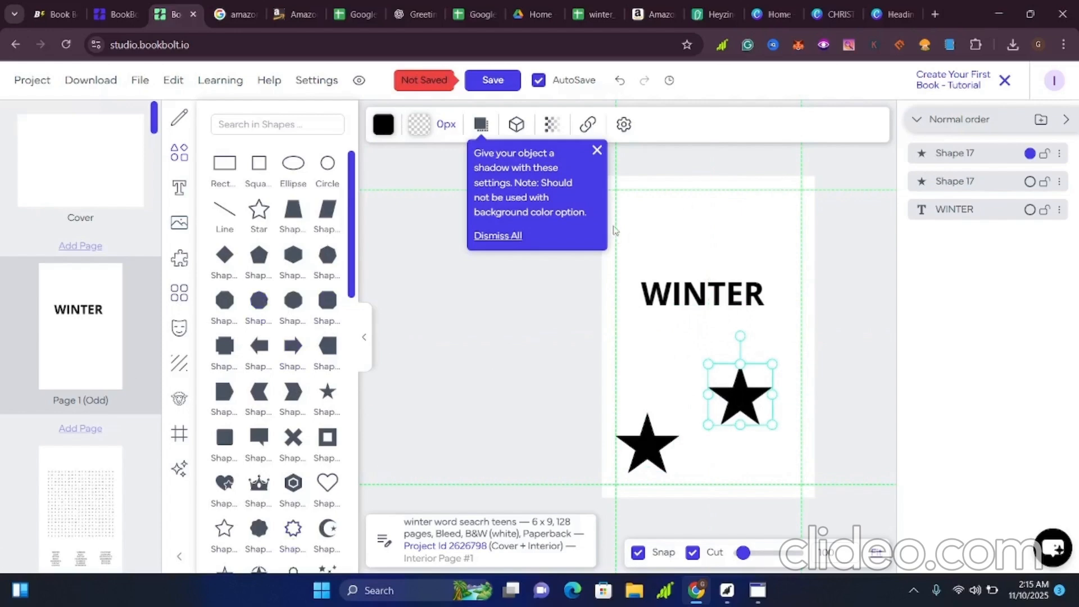
left_click(597, 151)
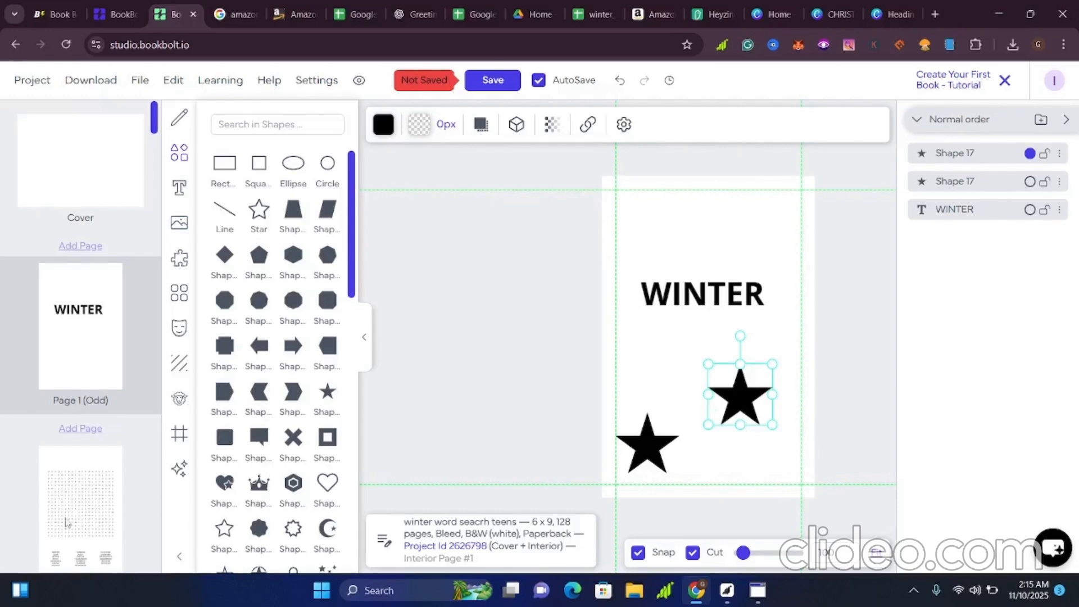
Step: Add a second heading to page 1, directly below the WINTER heading
left_click(728, 286)
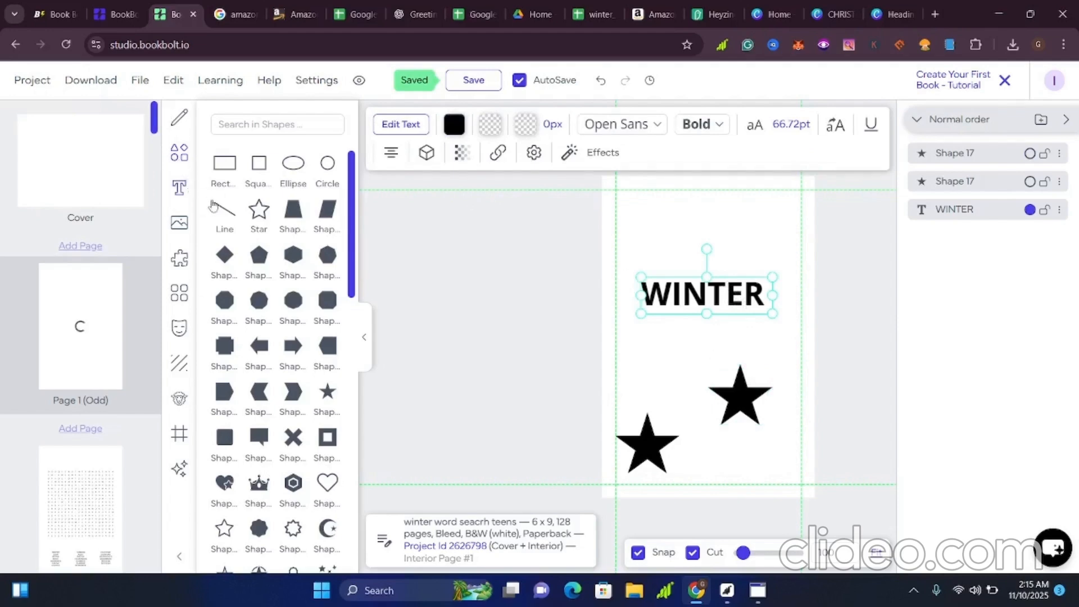
left_click(181, 191)
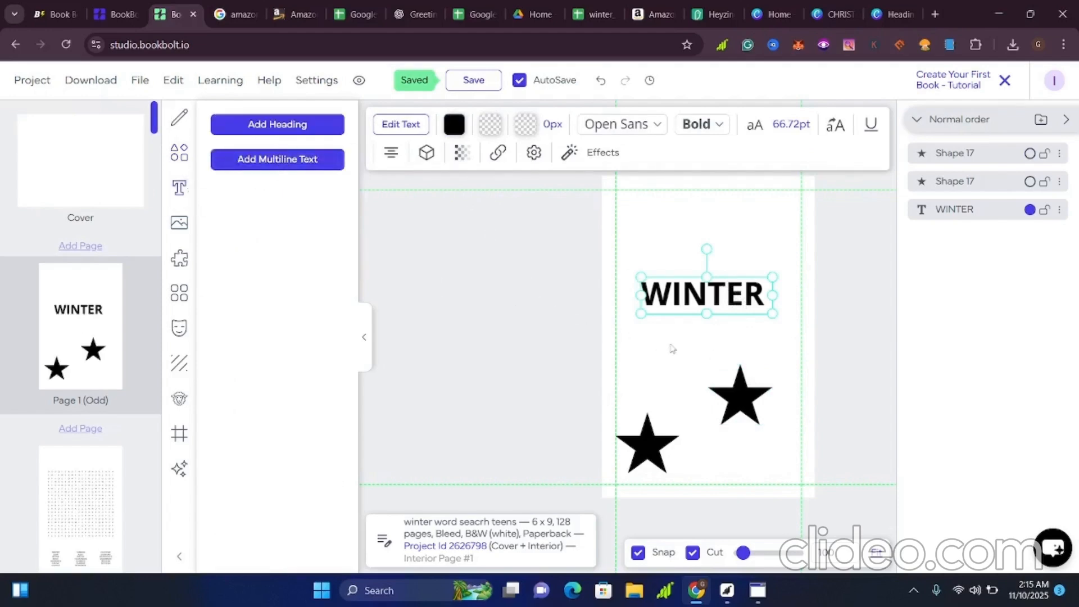
left_click(361, 119)
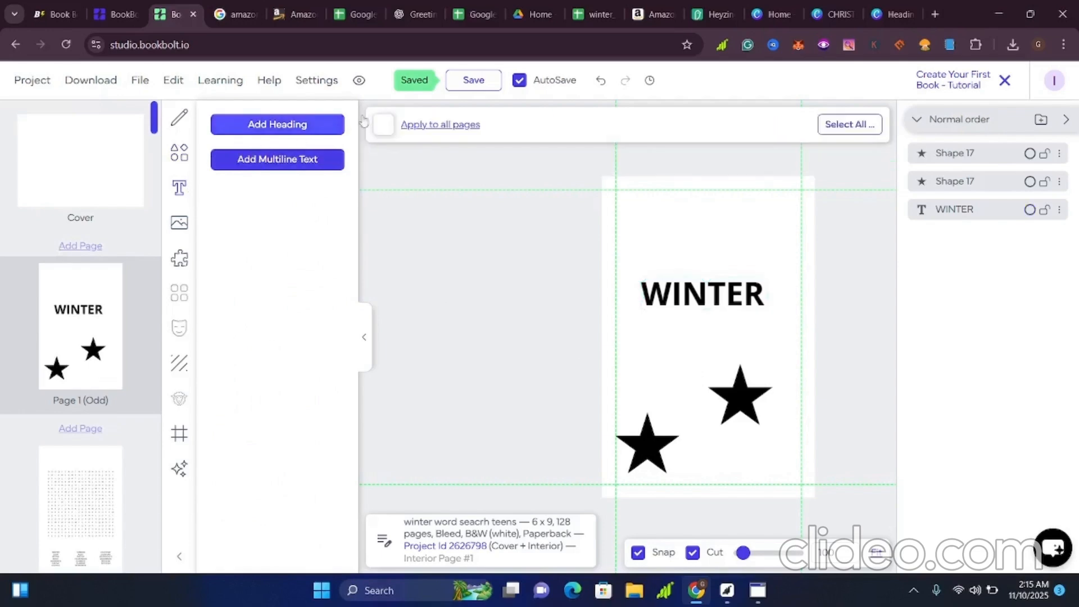
left_click(282, 120)
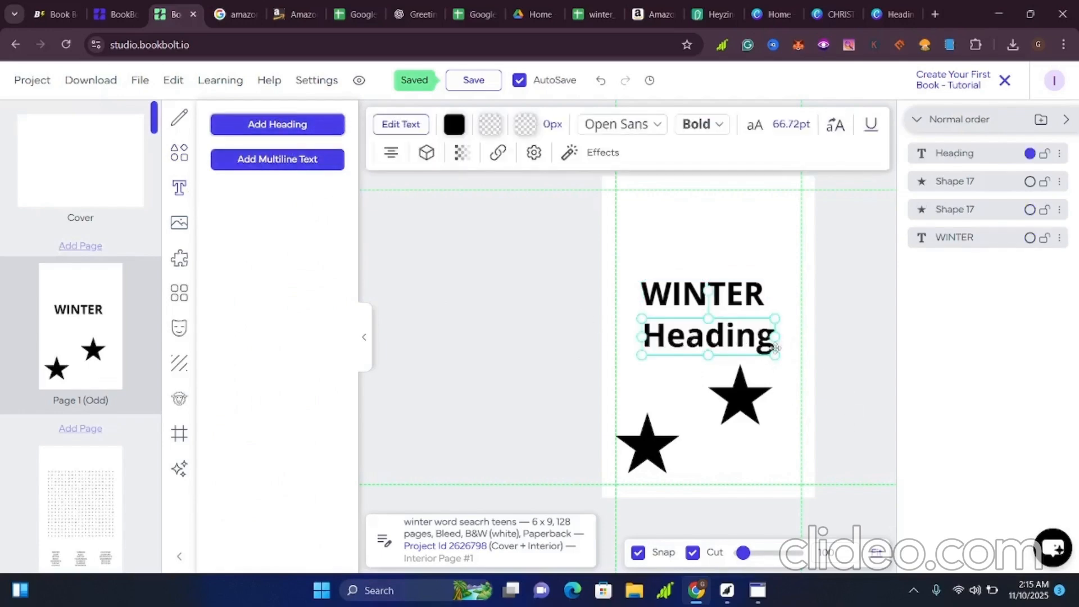
Step: Replace the placeholder text of the lower heading on page 1 with "WORD SEARCH"
left_click(777, 349)
left_click(767, 348)
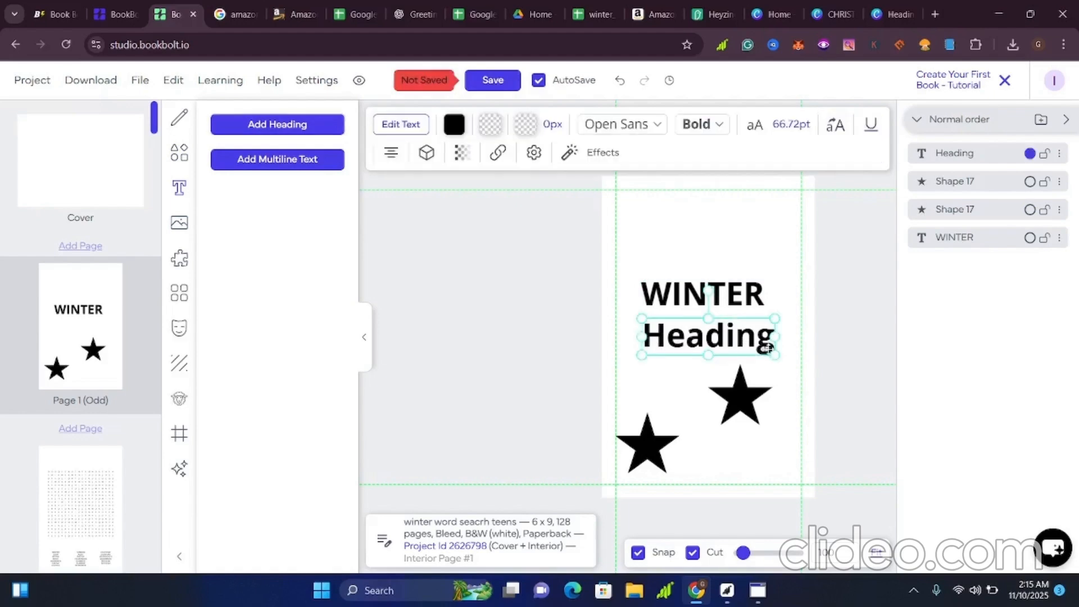
double_click(769, 348)
key("BackSpace")
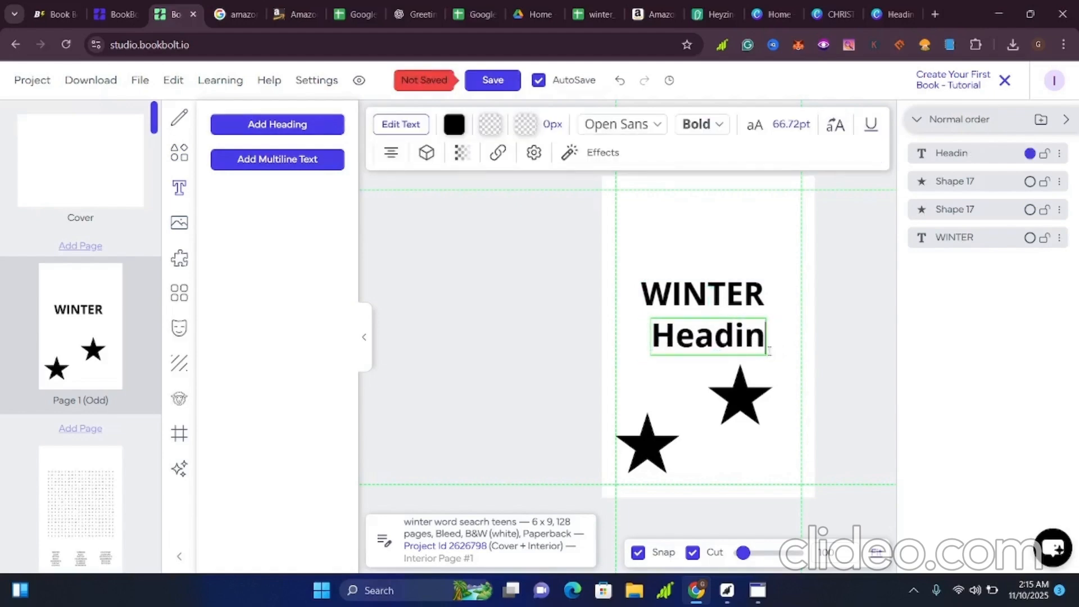
key("BackSpace")
key("BackSpace")
key("BackSpace")
key("BackSpace")
key("BackSpace")
key("BackSpace")
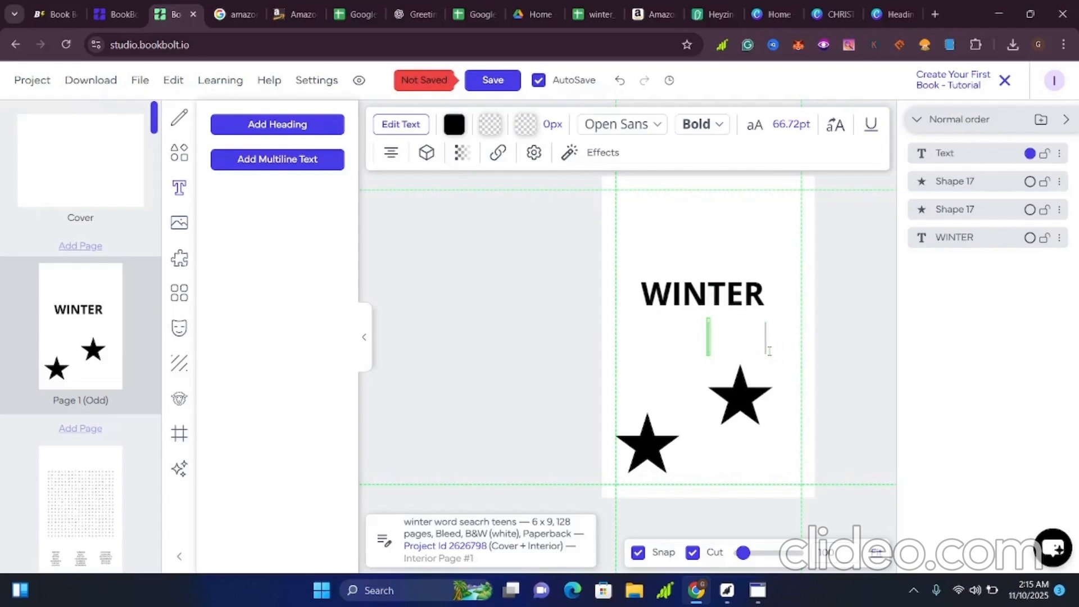
type("W")
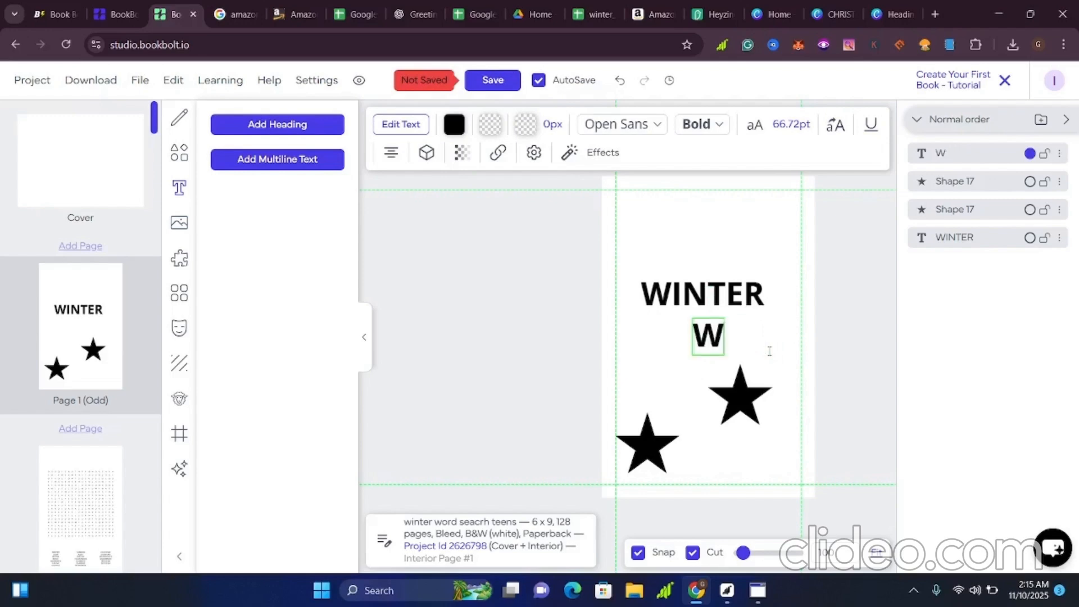
type("ORD SE")
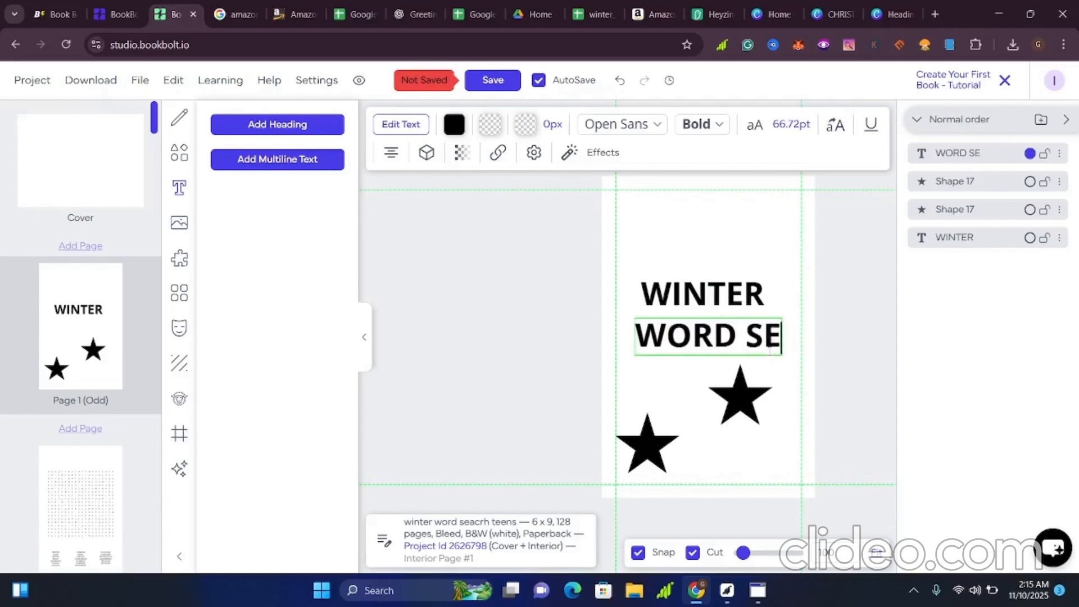
type("A")
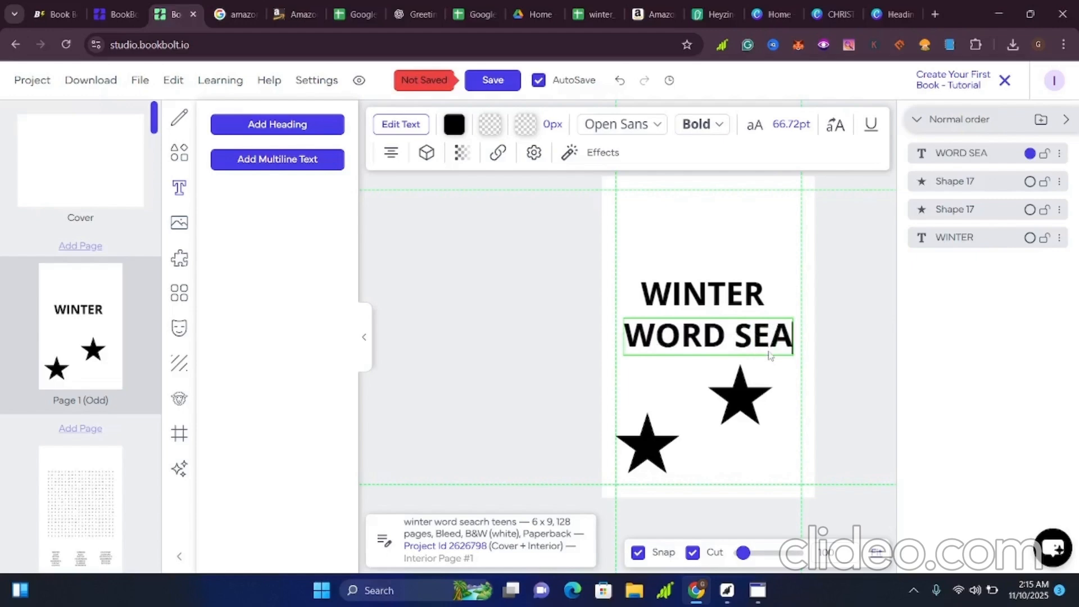
type("RC")
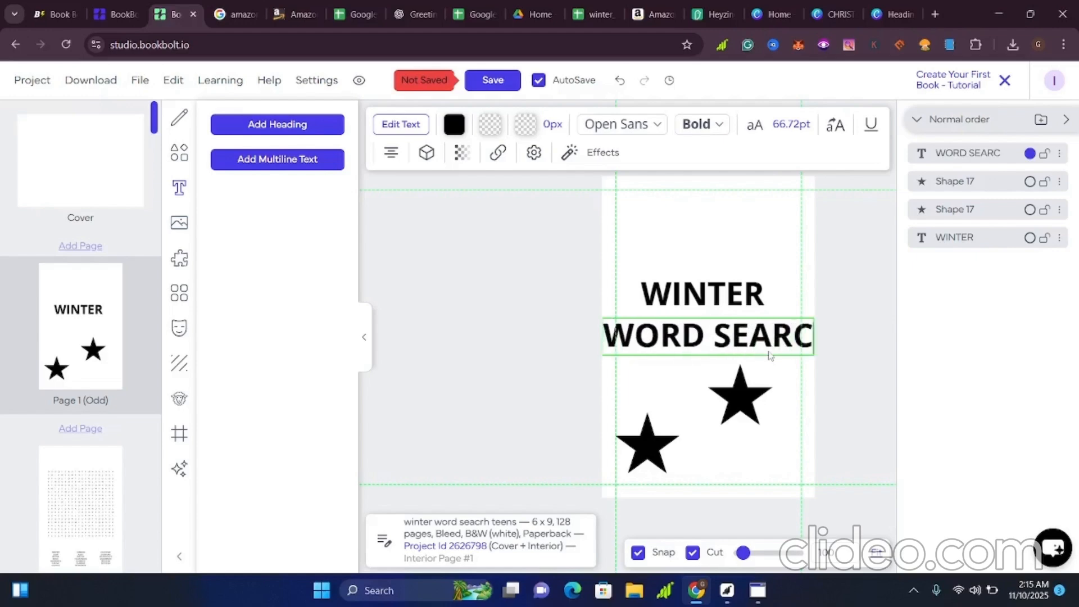
type("H")
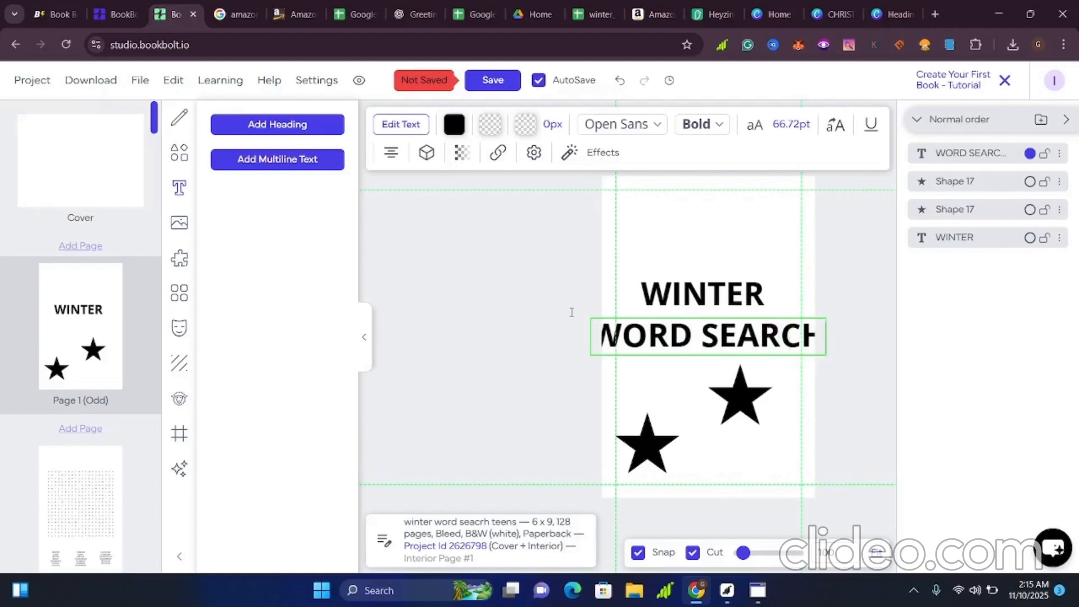
left_click(789, 382)
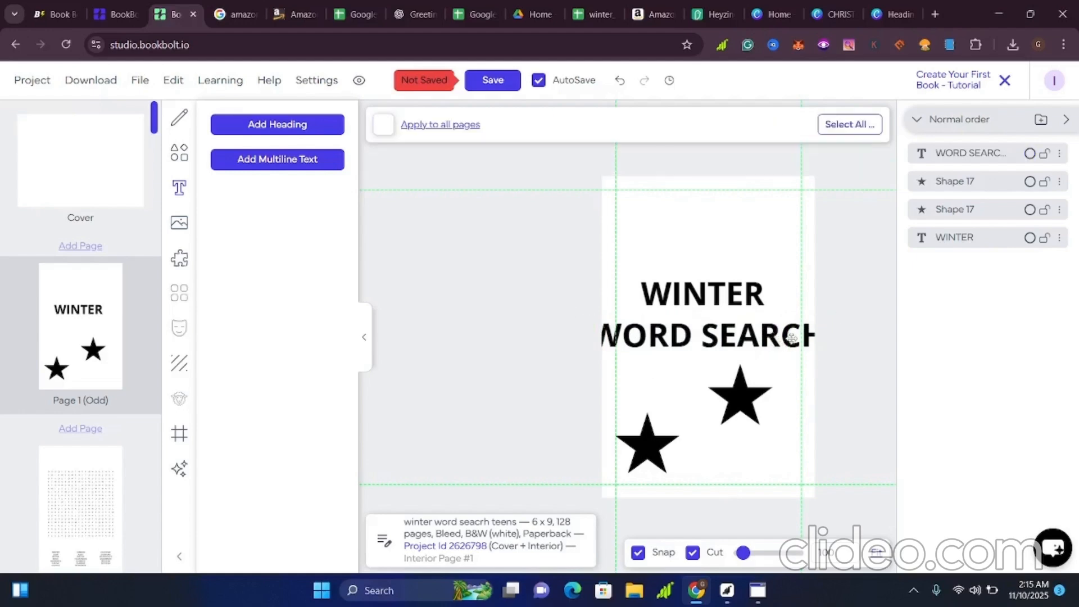
Step: Shrink the WORD SEARCH heading to about 50 pt and center it between the page margins, just below WINTER
left_click(792, 338)
left_click(782, 318)
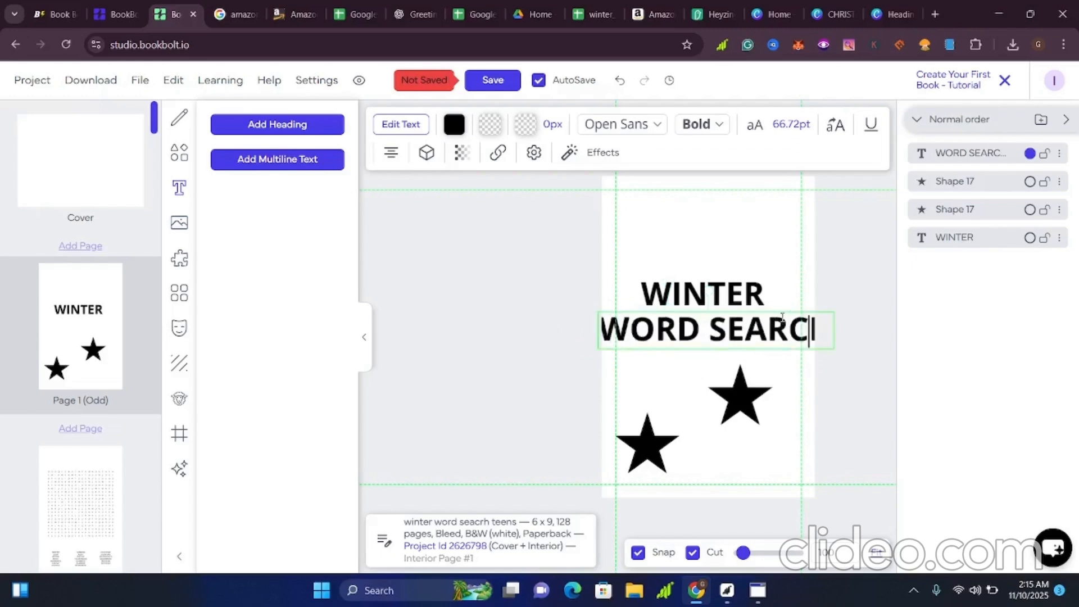
left_click(832, 326)
left_click(794, 375)
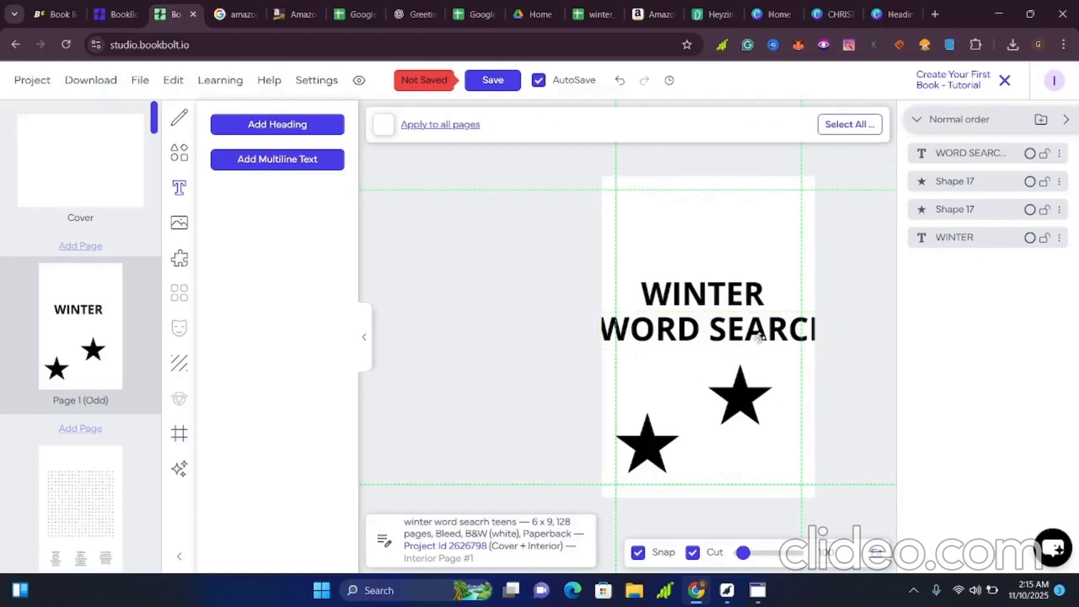
left_click(759, 336)
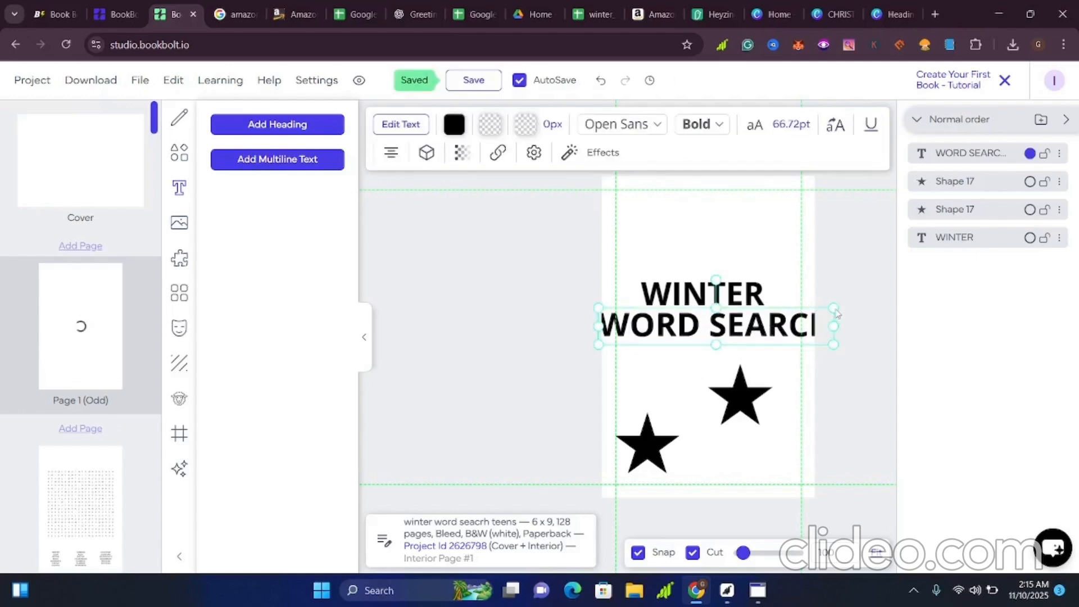
left_click_drag(833, 311, 773, 316)
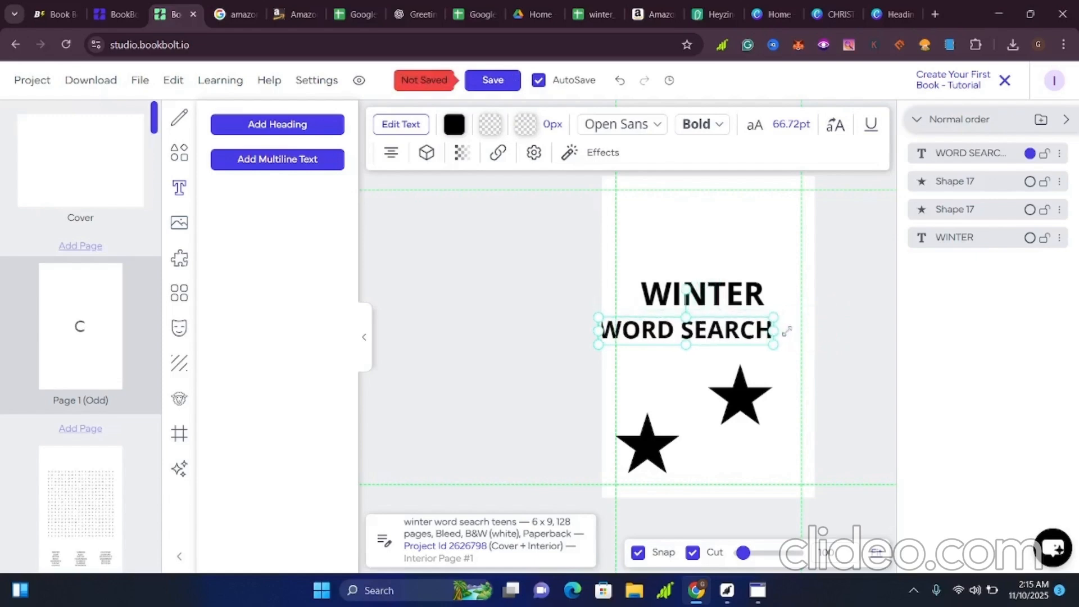
left_click_drag(651, 334, 693, 337)
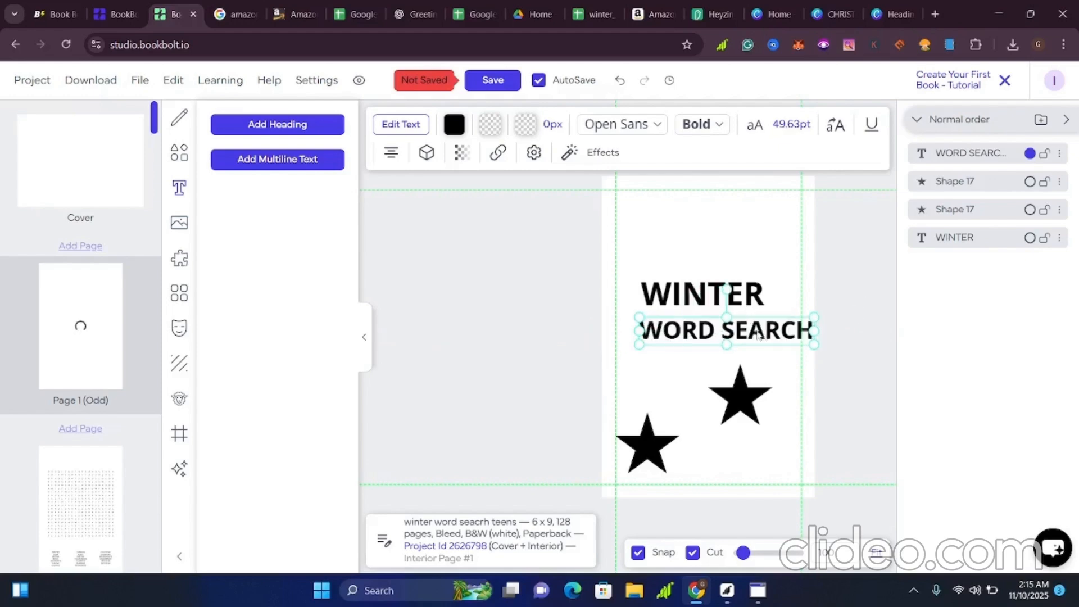
left_click_drag(759, 336, 734, 341)
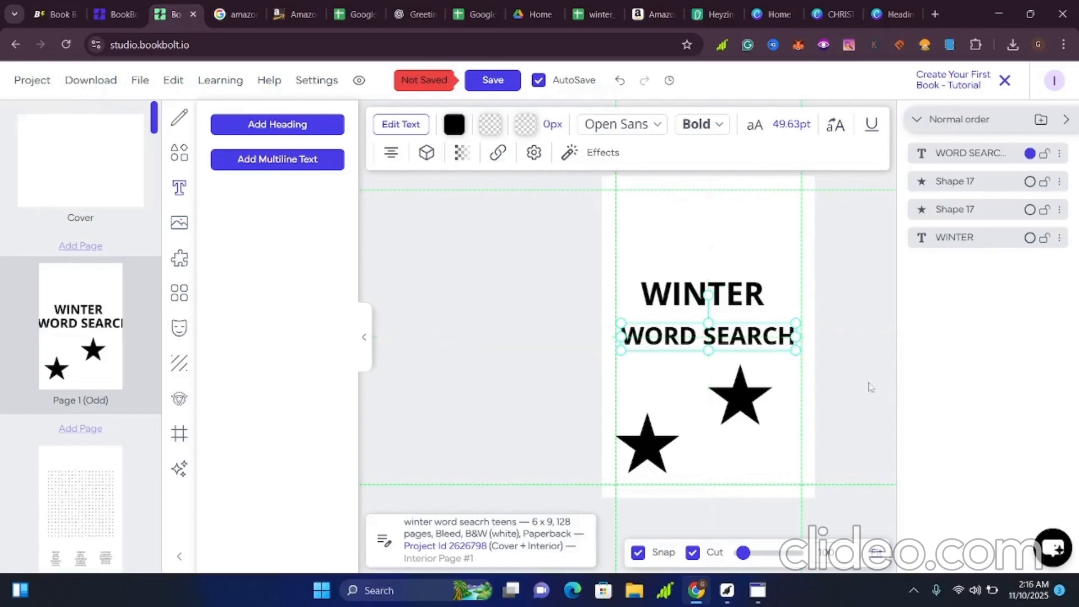
left_click(846, 430)
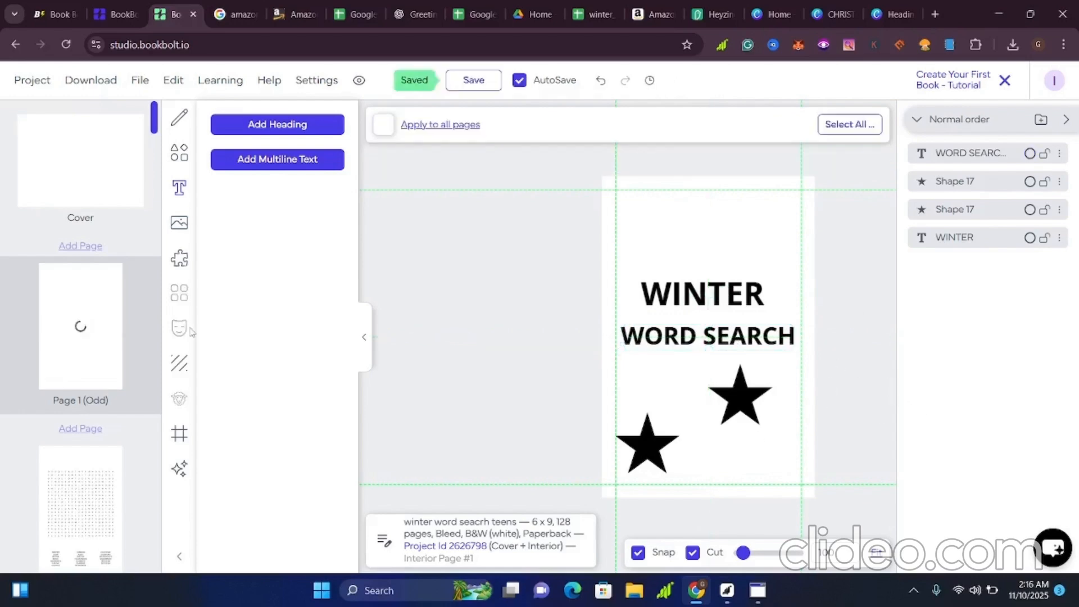
Step: Open interior page 3 and download the current project in CMYK for printed books
scroll(104, 497, "down", 3)
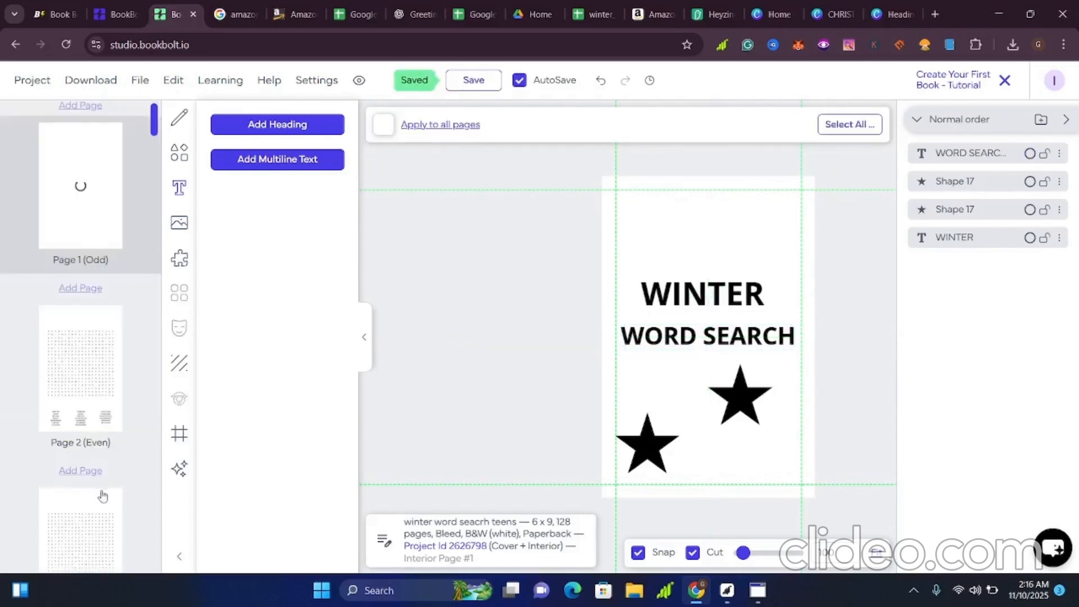
left_click(107, 359)
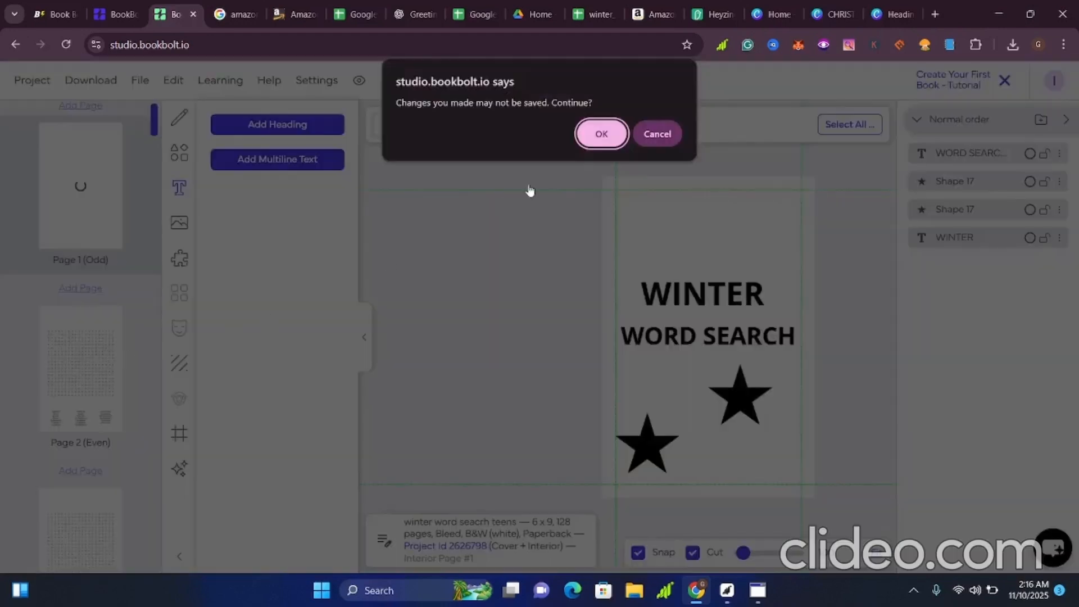
left_click(651, 135)
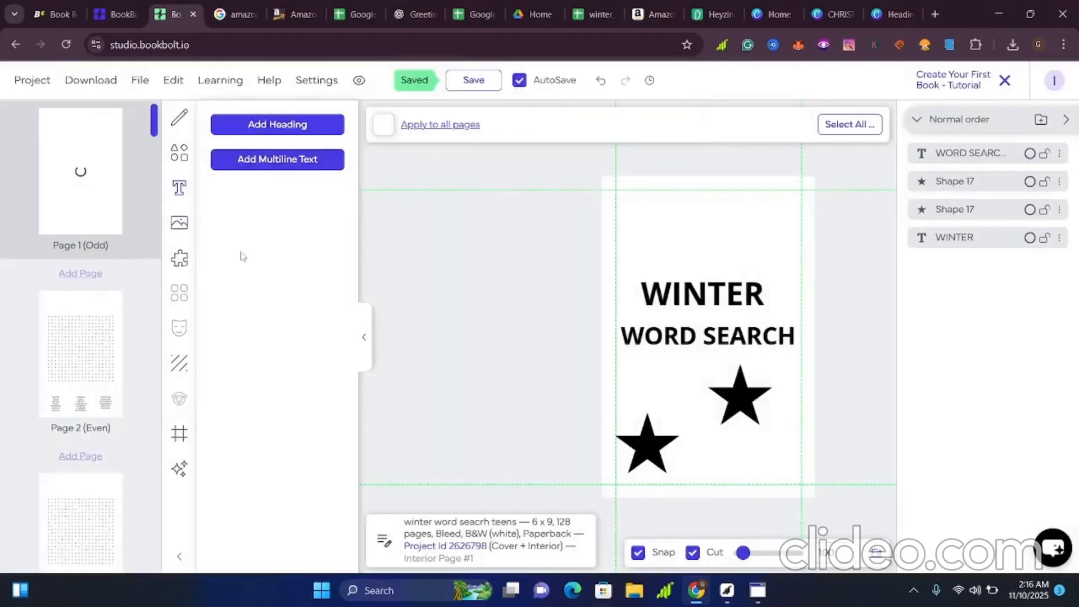
left_click(96, 420)
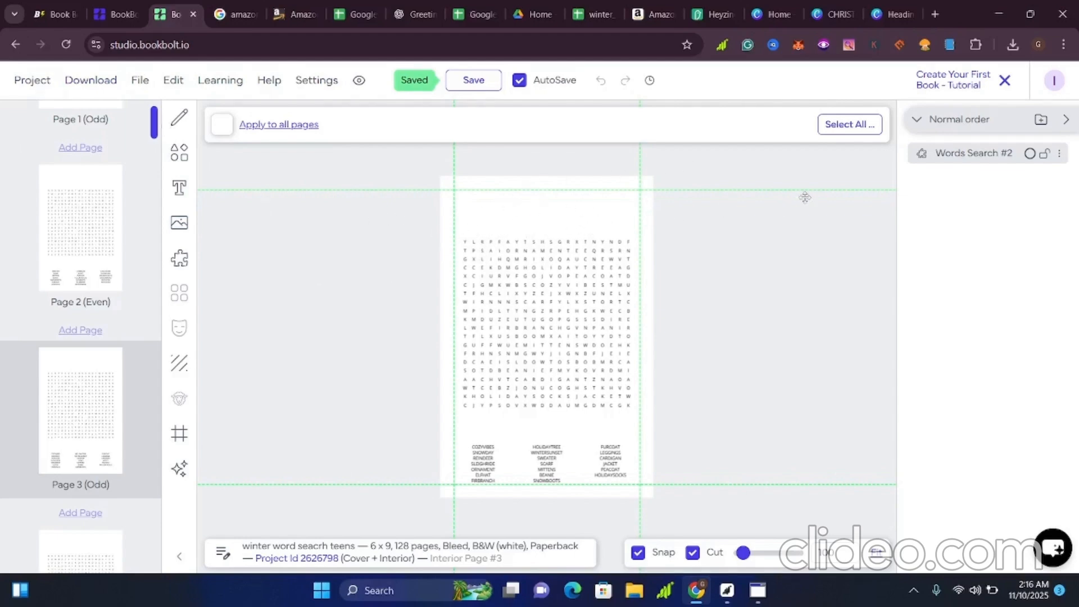
left_click(112, 81)
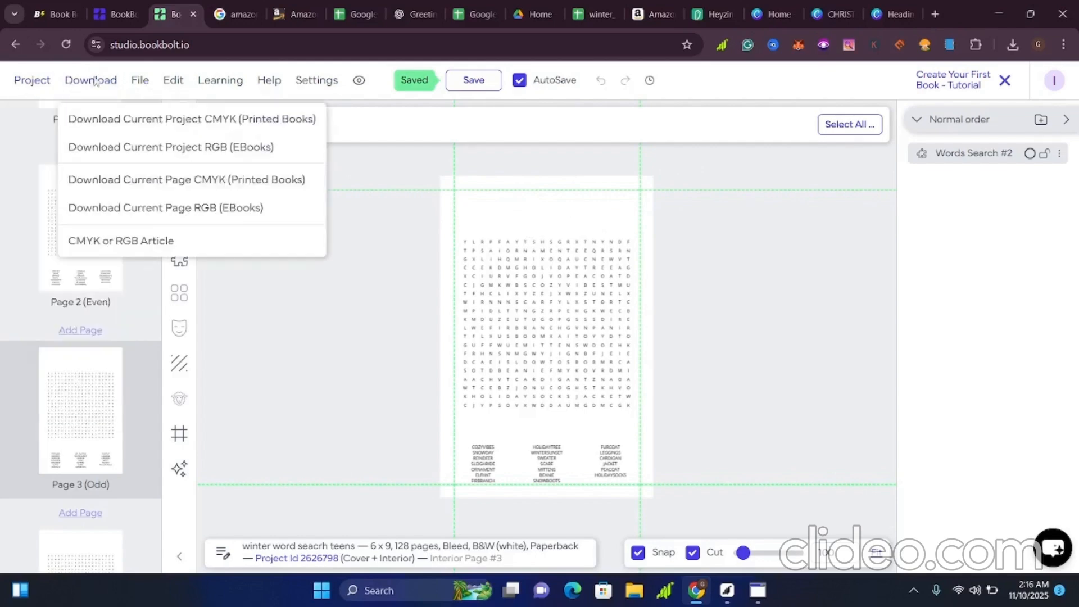
left_click(218, 119)
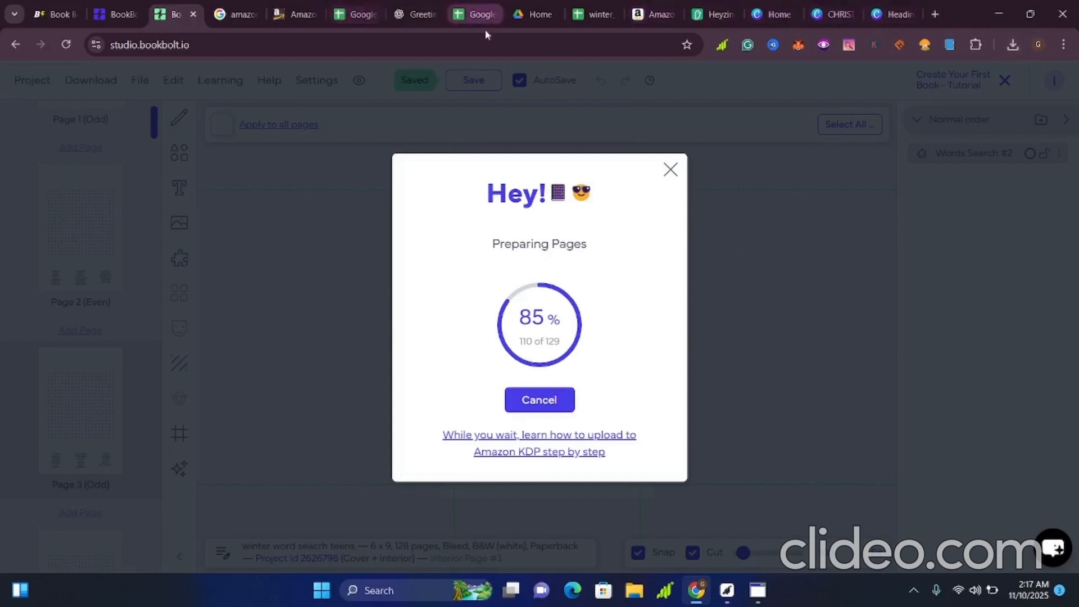
Step: Look at Amazon KDP's book creation options, switch to Heyzine and leaf forward through the word search flipbook to Puzzles #63 and #64
left_click(293, 17)
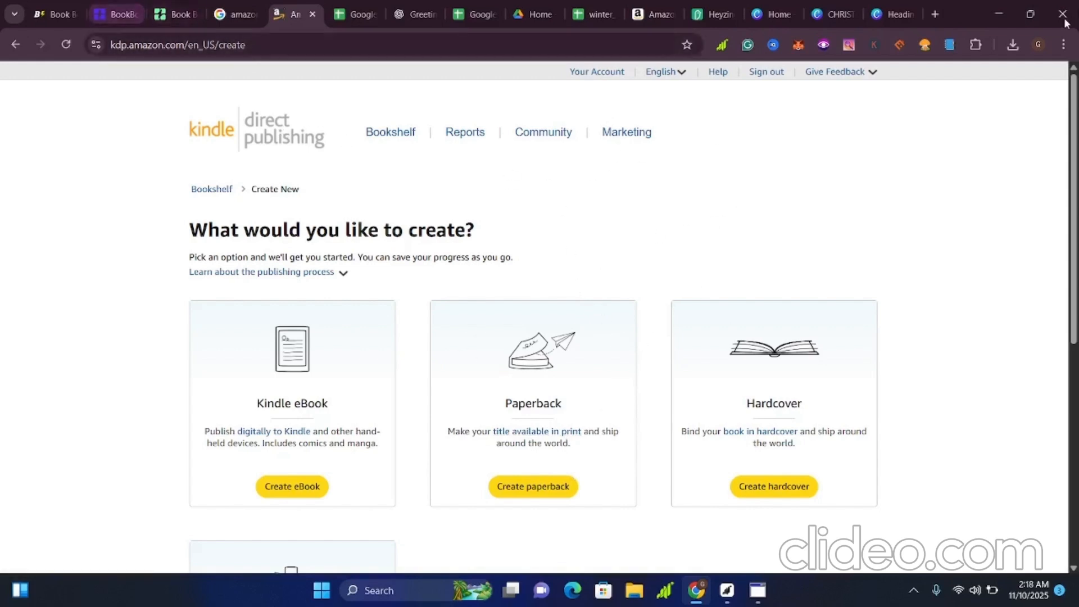
left_click(713, 14)
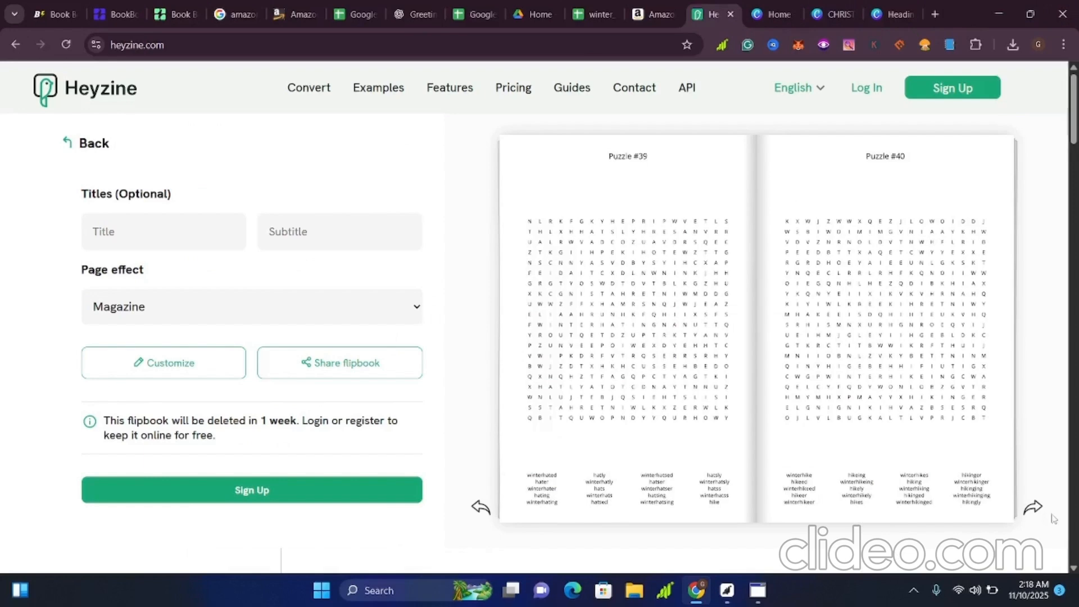
left_click(1035, 515)
left_click(1035, 515)
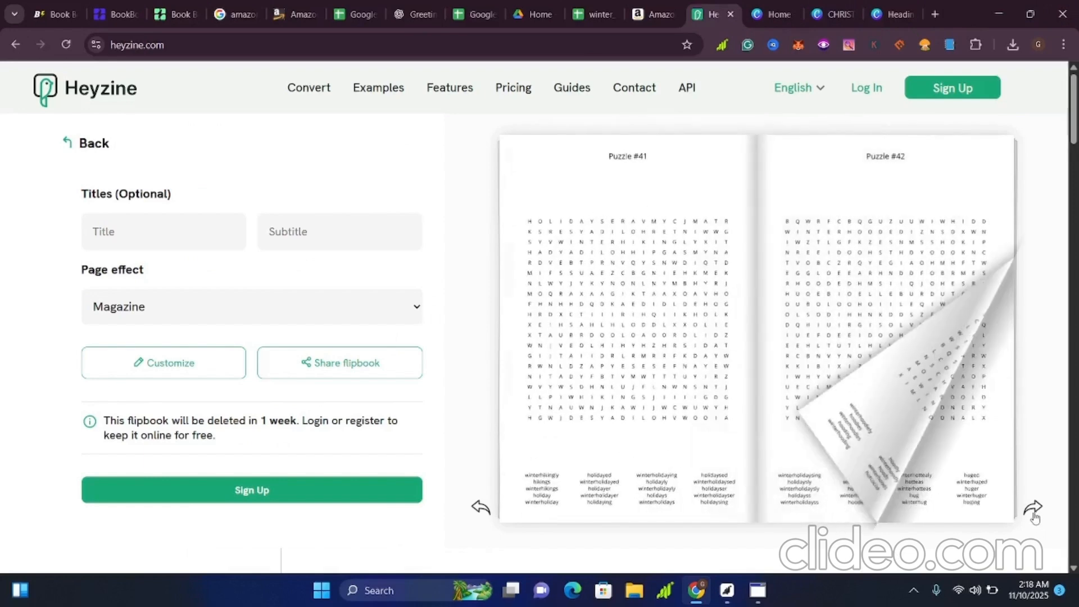
left_click(1035, 515)
left_click(1035, 515)
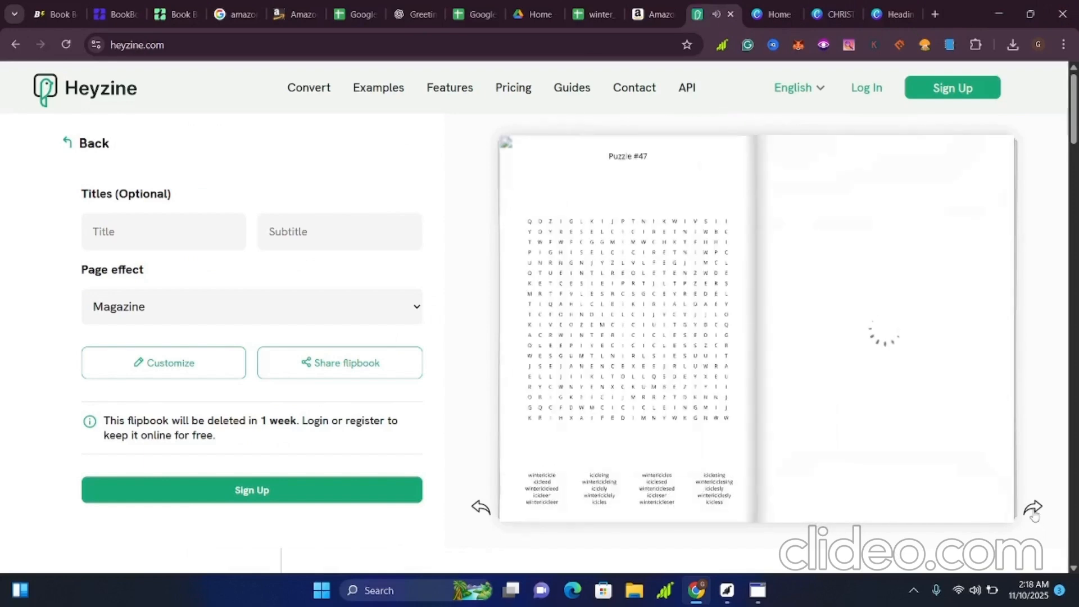
left_click(1034, 515)
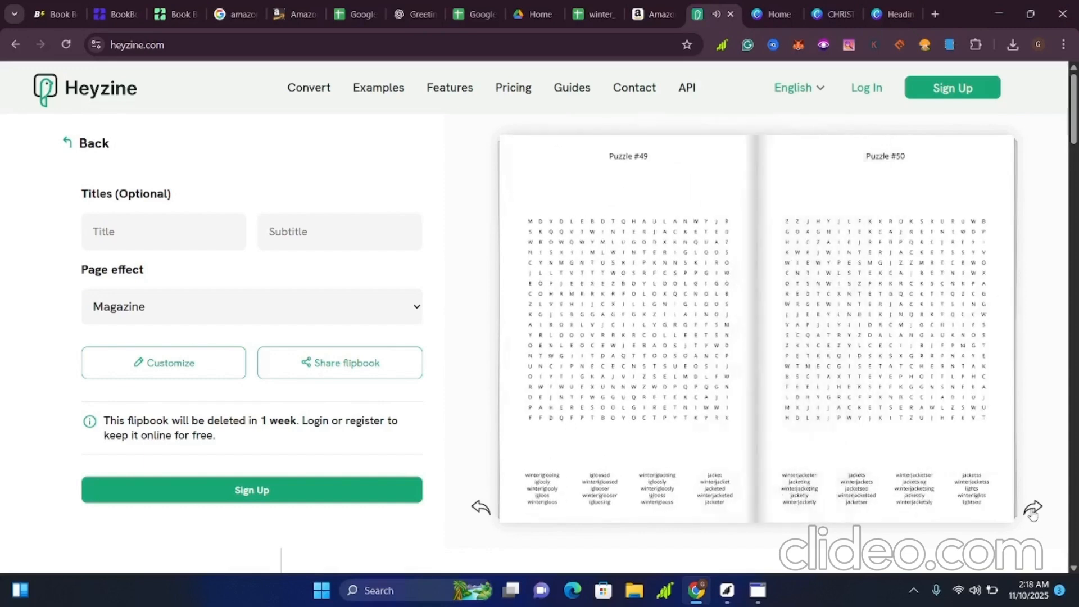
left_click(1033, 515)
left_click(1035, 516)
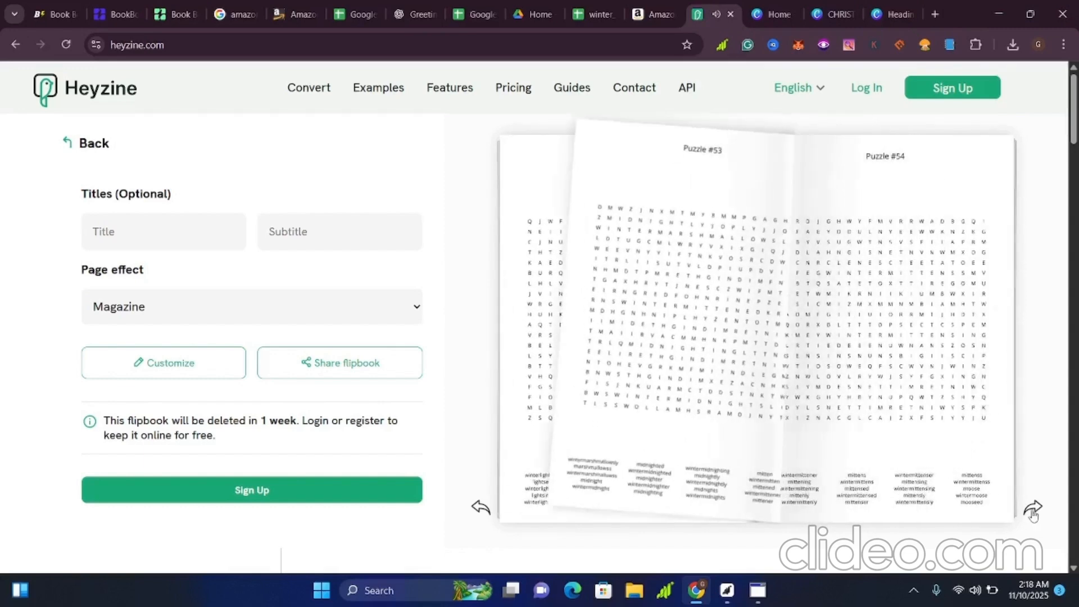
left_click(1036, 518)
left_click(1036, 519)
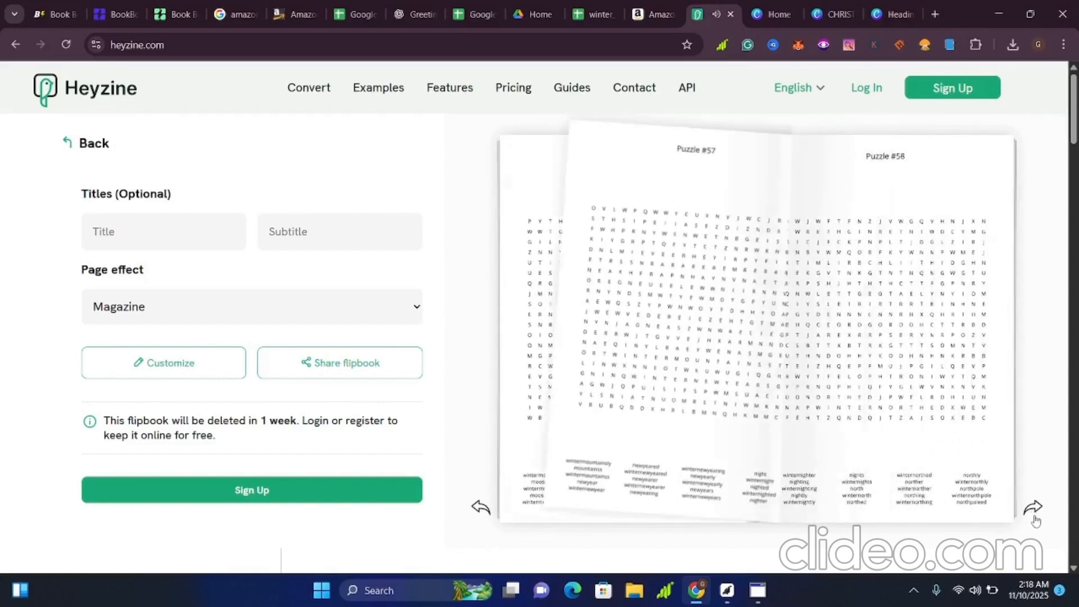
left_click(1035, 518)
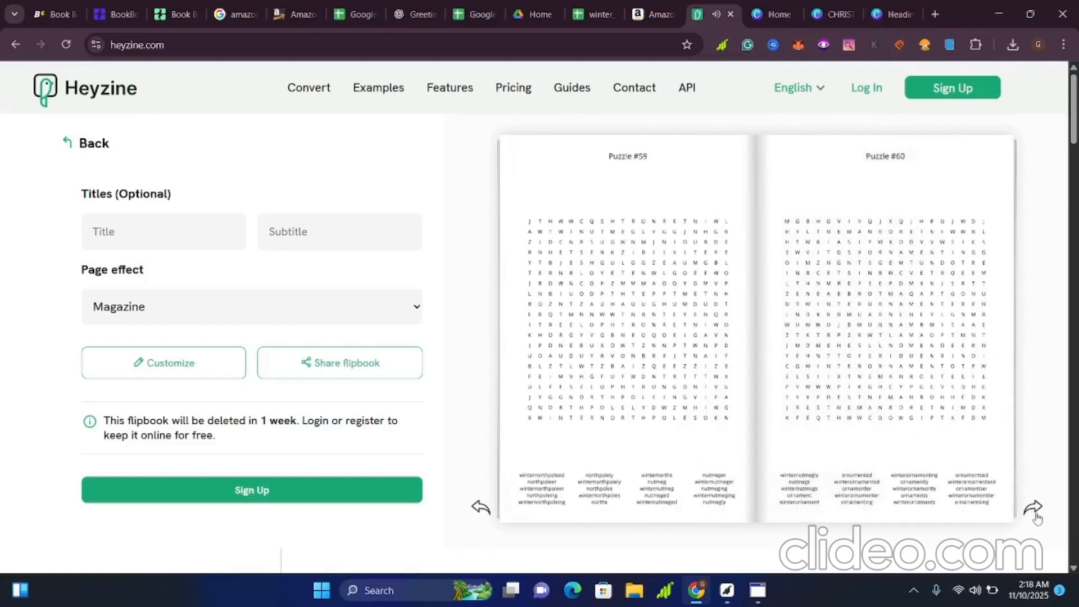
left_click(1035, 519)
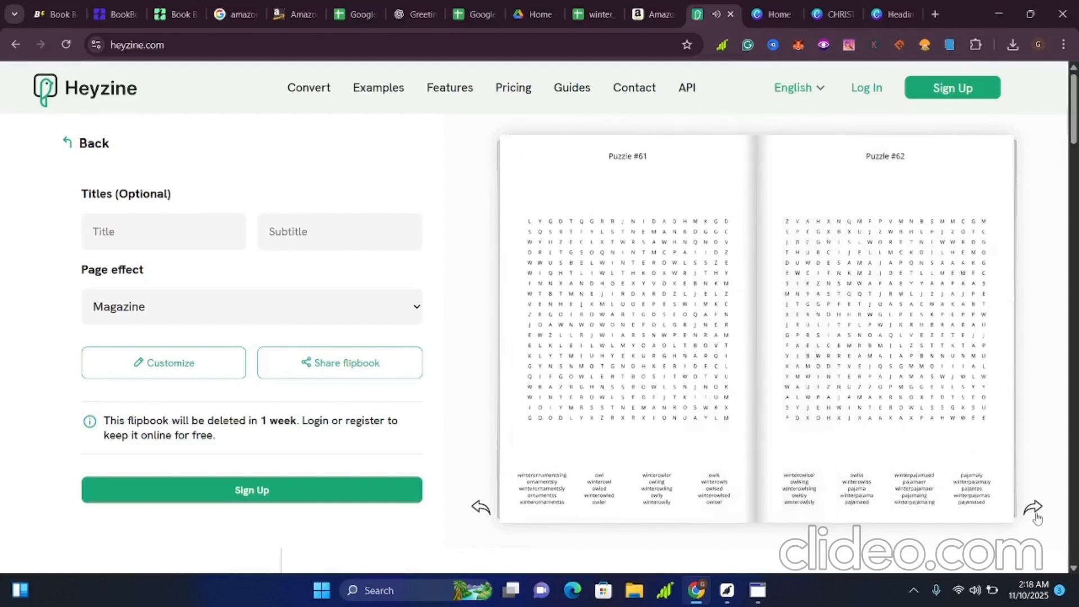
left_click(1035, 518)
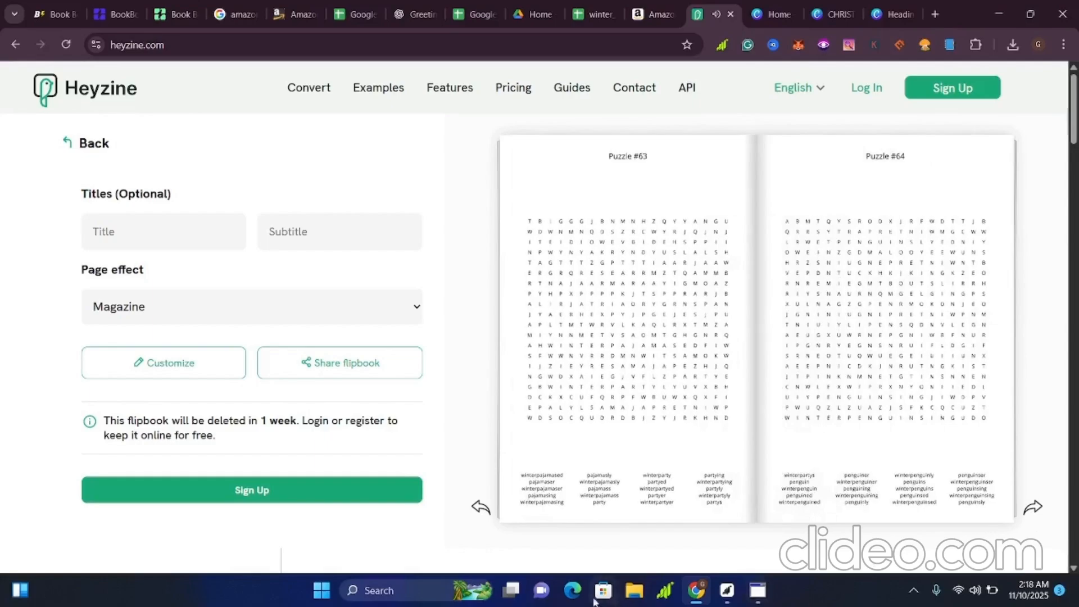